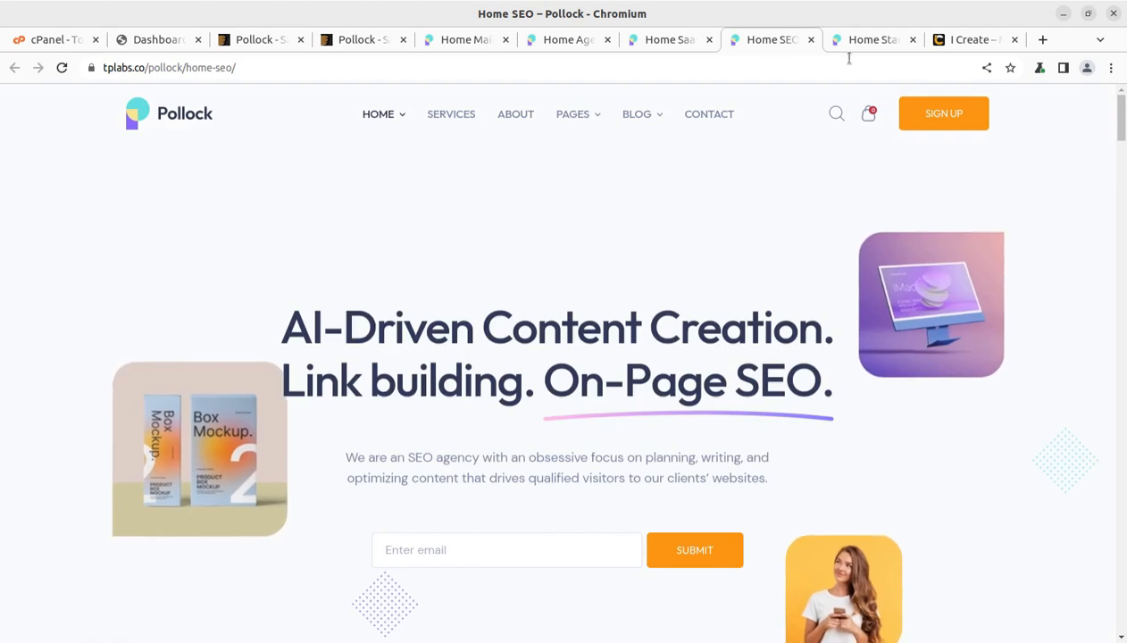
Step: Look through the Pollock startup, SEO and SaaS demo homepages, and open the Home Main demo to review its sections
{"action": "left_click", "coordinate": [853, 40]}
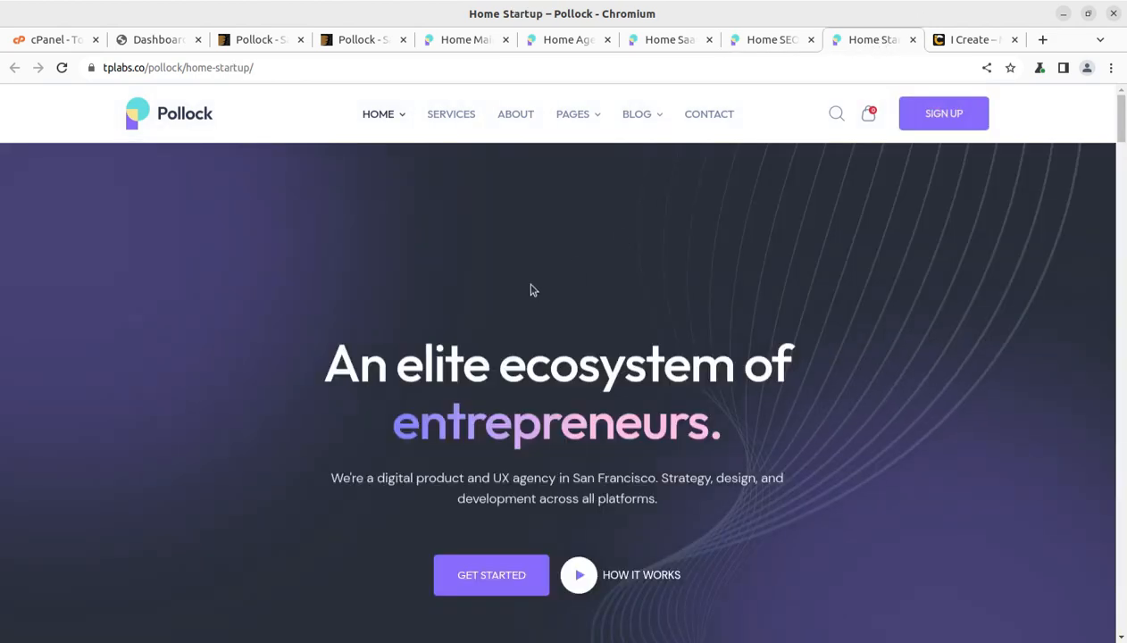
{"action": "left_click", "coordinate": [753, 41]}
{"action": "left_click", "coordinate": [674, 45]}
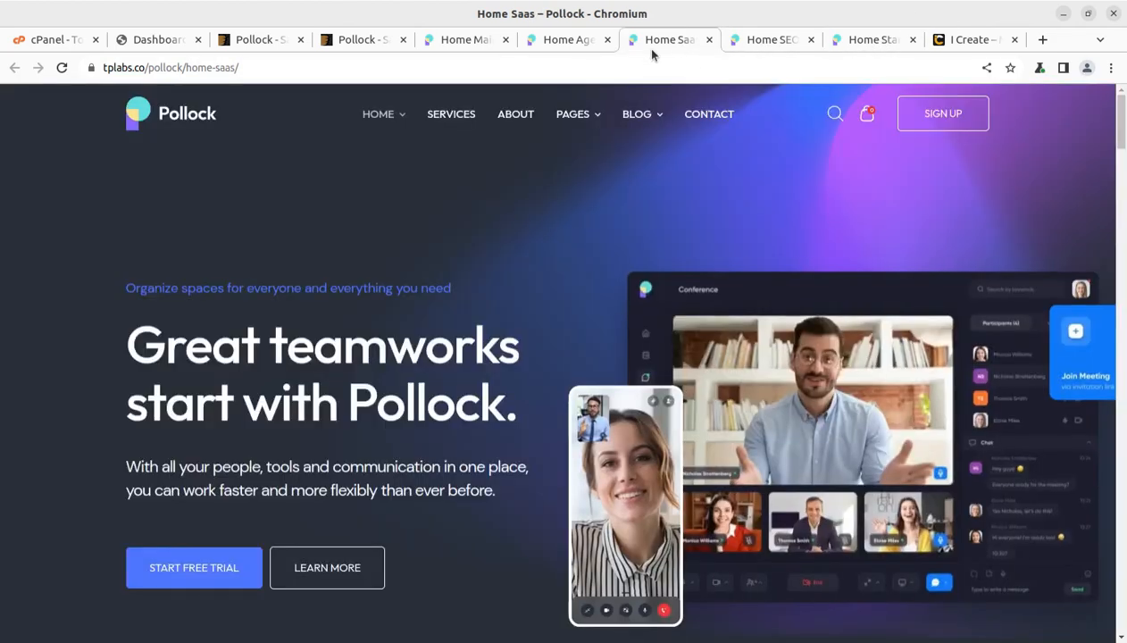
{"action": "mouse_move", "coordinate": [393, 122]}
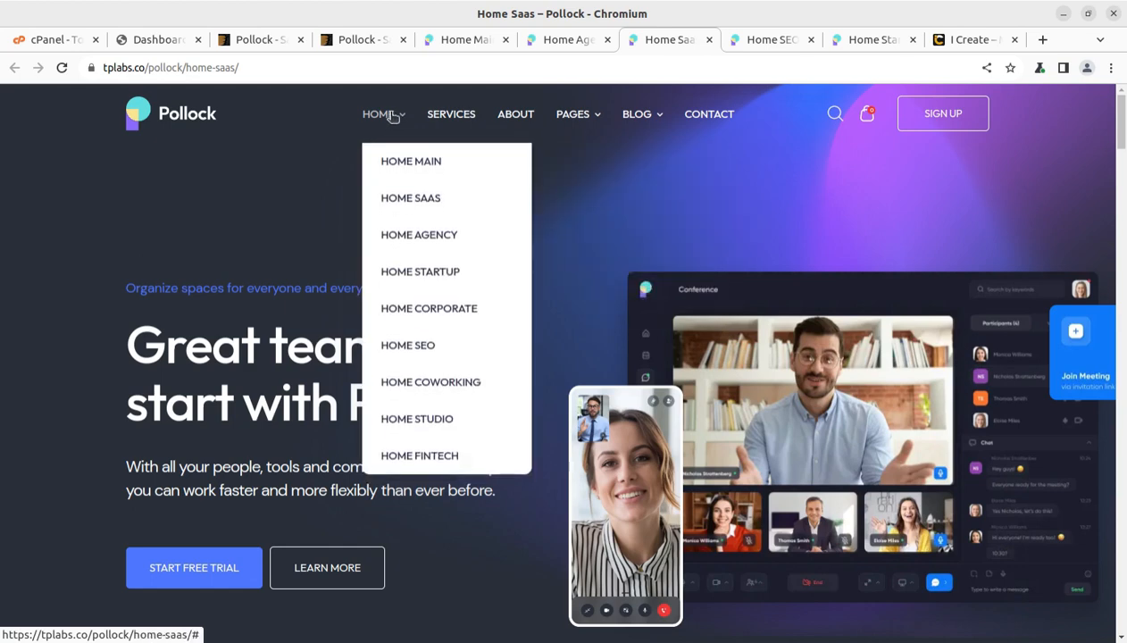
{"action": "left_click", "coordinate": [387, 161]}
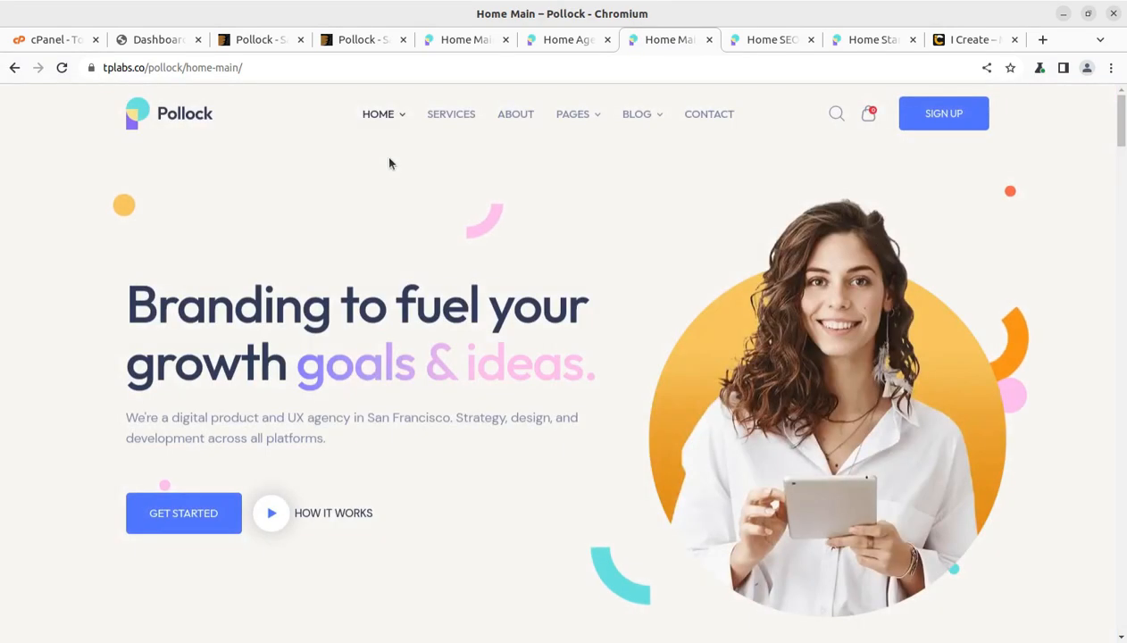
{"action": "scroll", "coordinate": [828, 279], "scroll_direction": "down", "scroll_amount": 10}
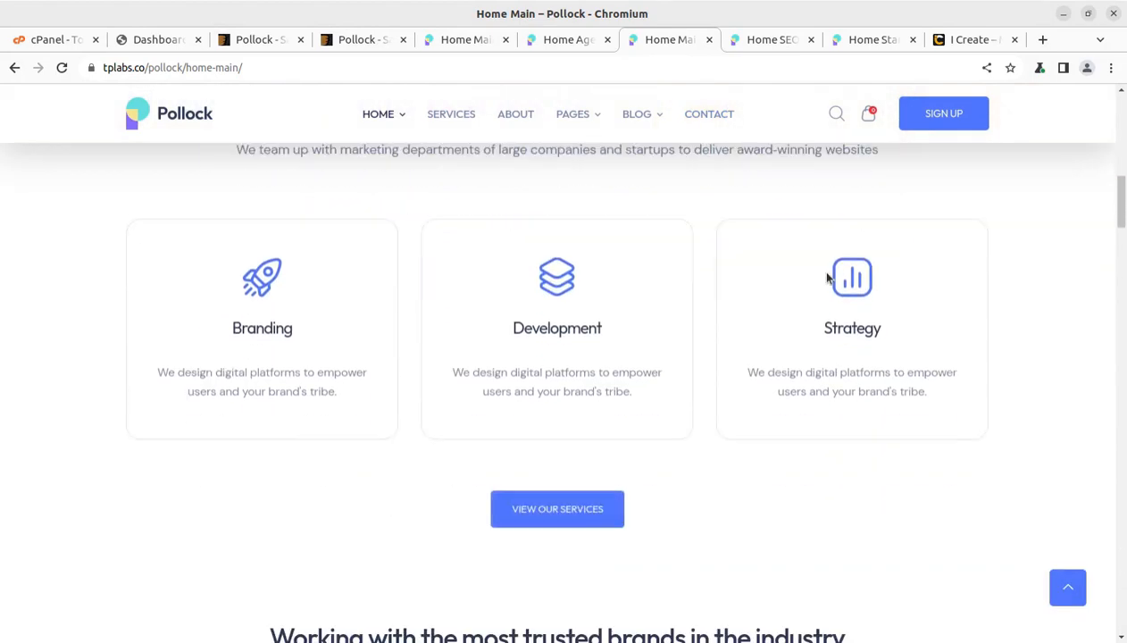
{"action": "scroll", "coordinate": [828, 278], "scroll_direction": "down", "scroll_amount": 2}
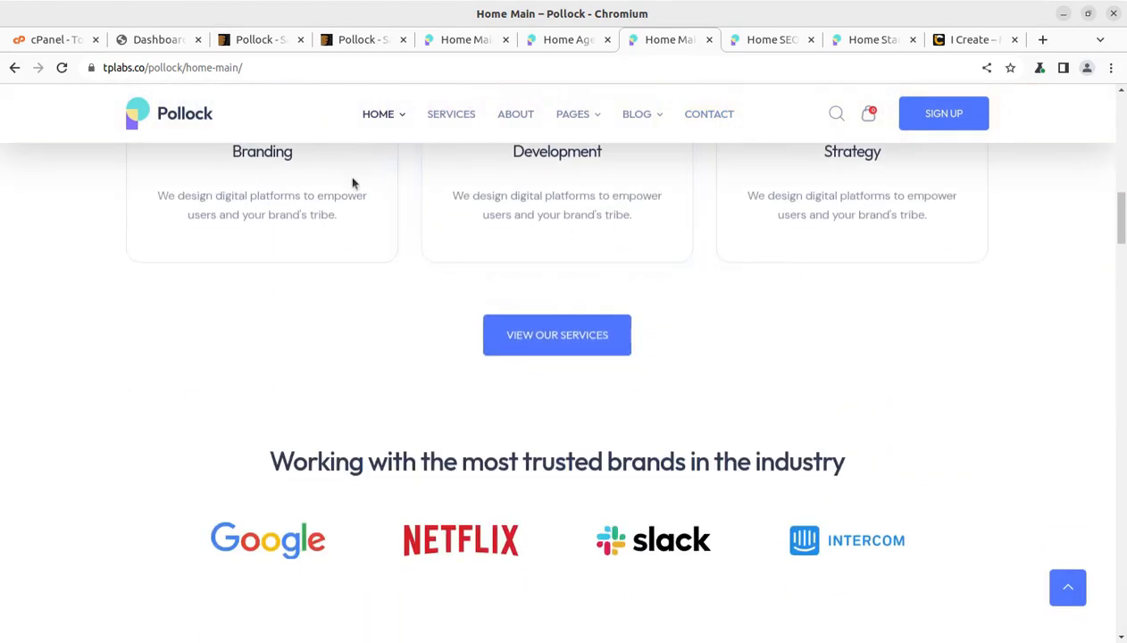
Step: Review the Pollock theme's ThemeForest listing, including its title, publication date and last update, dismissing the survey popup
{"action": "left_click", "coordinate": [259, 41]}
{"action": "left_click_drag", "start_coordinate": [182, 246], "coordinate": [525, 244]}
{"action": "scroll", "coordinate": [772, 284], "scroll_direction": "down", "scroll_amount": 2}
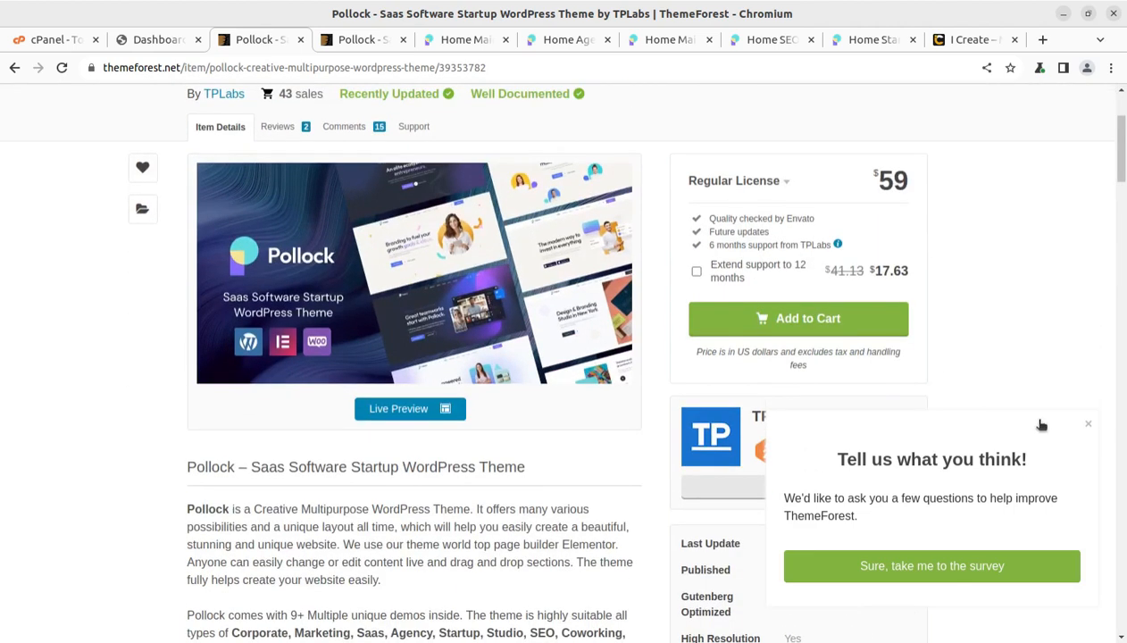
{"action": "left_click", "coordinate": [1088, 423]}
{"action": "scroll", "coordinate": [964, 426], "scroll_direction": "down", "scroll_amount": 2}
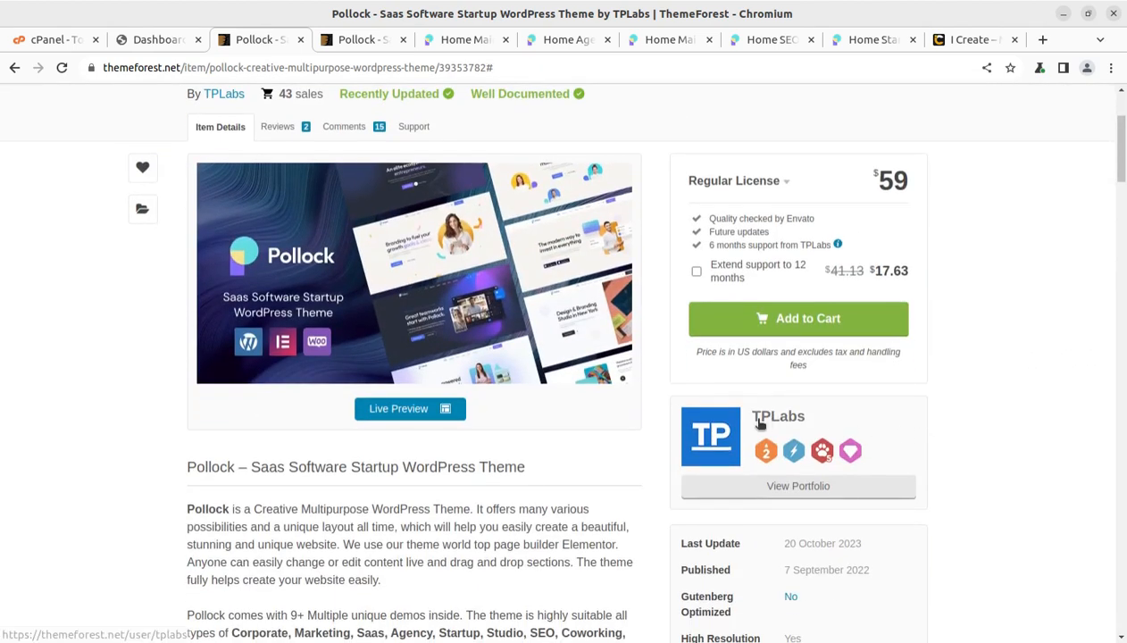
{"action": "scroll", "coordinate": [831, 425], "scroll_direction": "down", "scroll_amount": 3}
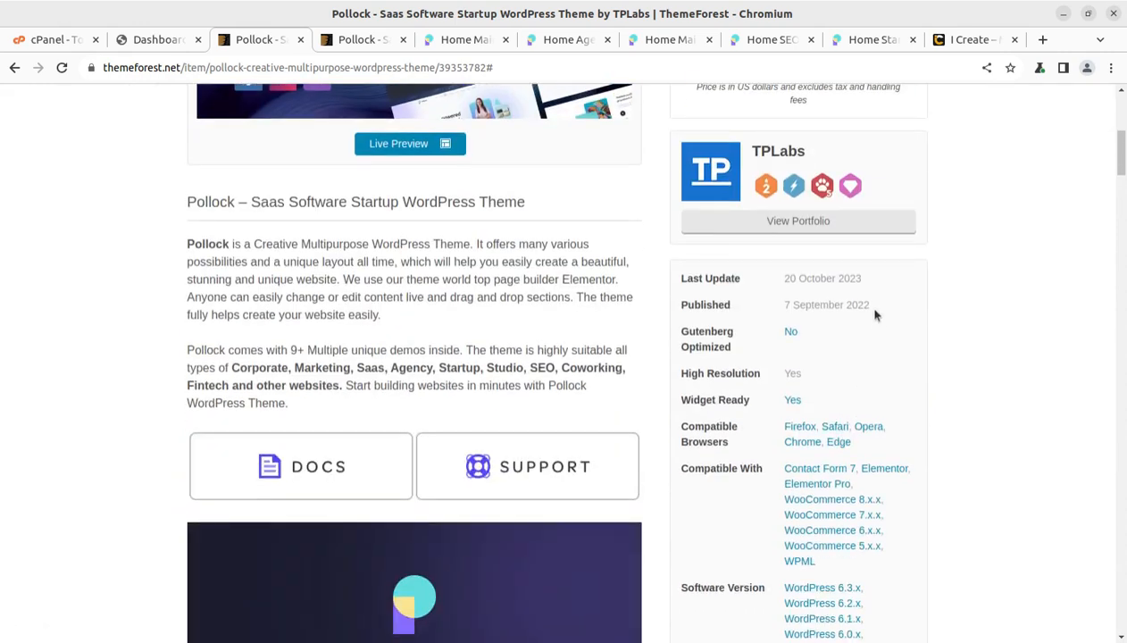
{"action": "left_click_drag", "start_coordinate": [868, 306], "coordinate": [803, 306]}
{"action": "left_click_drag", "start_coordinate": [861, 277], "coordinate": [785, 278]}
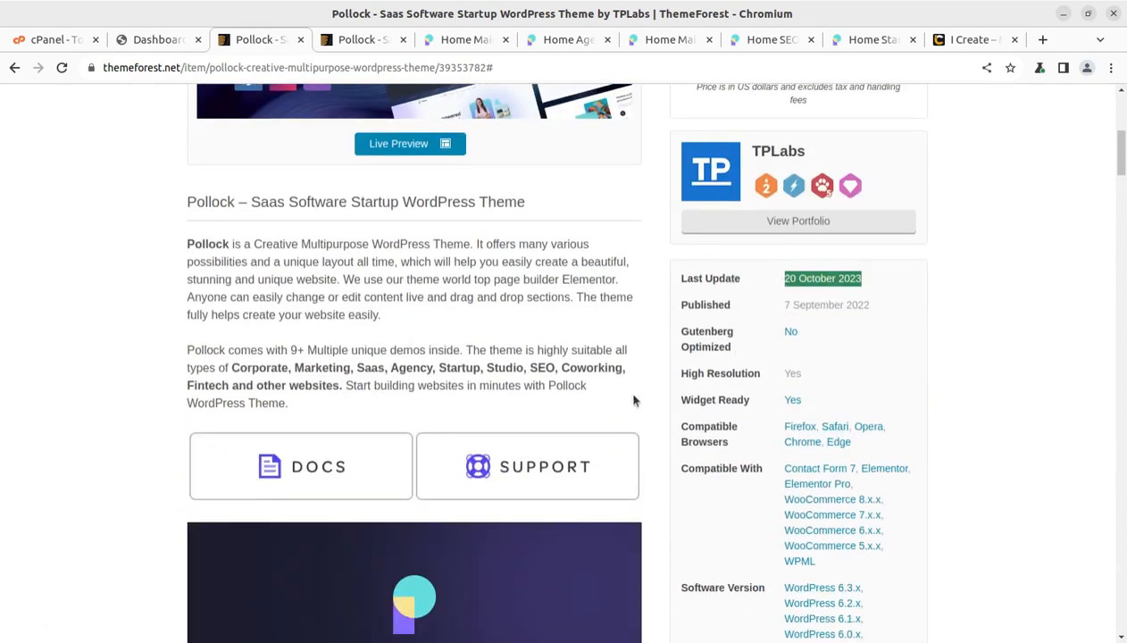
{"action": "scroll", "coordinate": [627, 395], "scroll_direction": "up", "scroll_amount": 5}
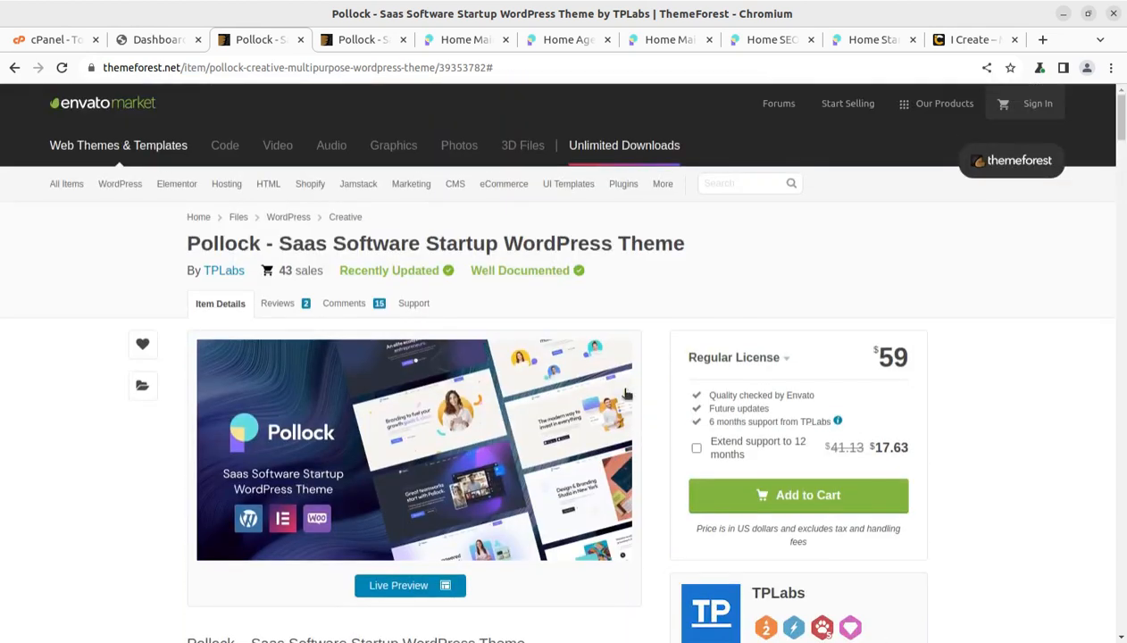
Step: View the Home Agency demo, the WordPress admin dashboard widgets and the cPanel Tools page
{"action": "left_click", "coordinate": [565, 40]}
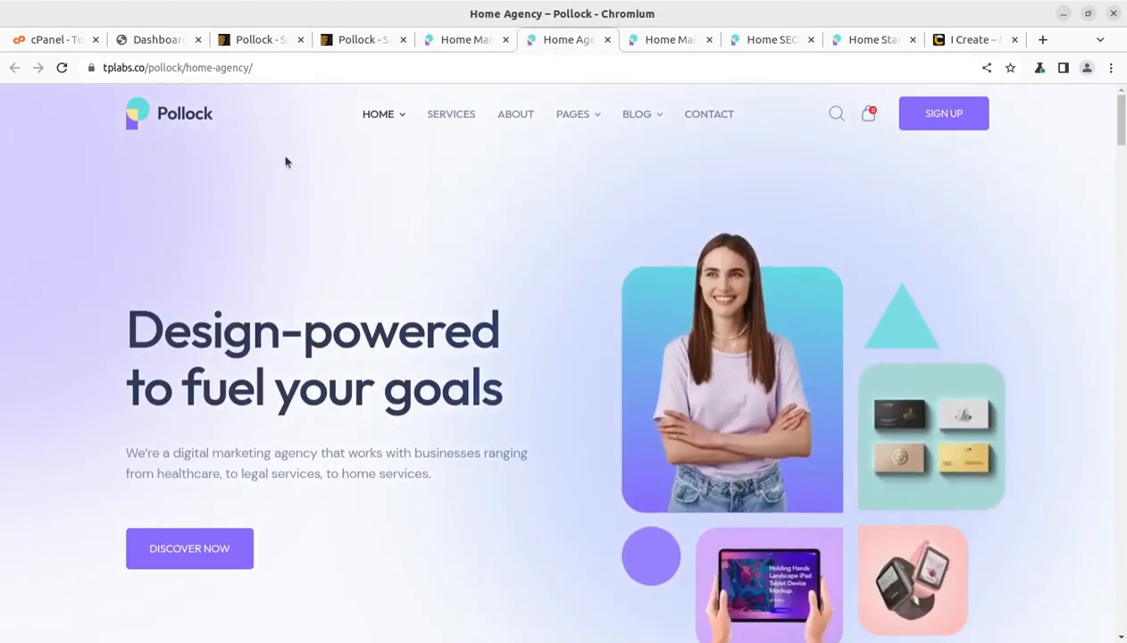
{"action": "left_click", "coordinate": [167, 40]}
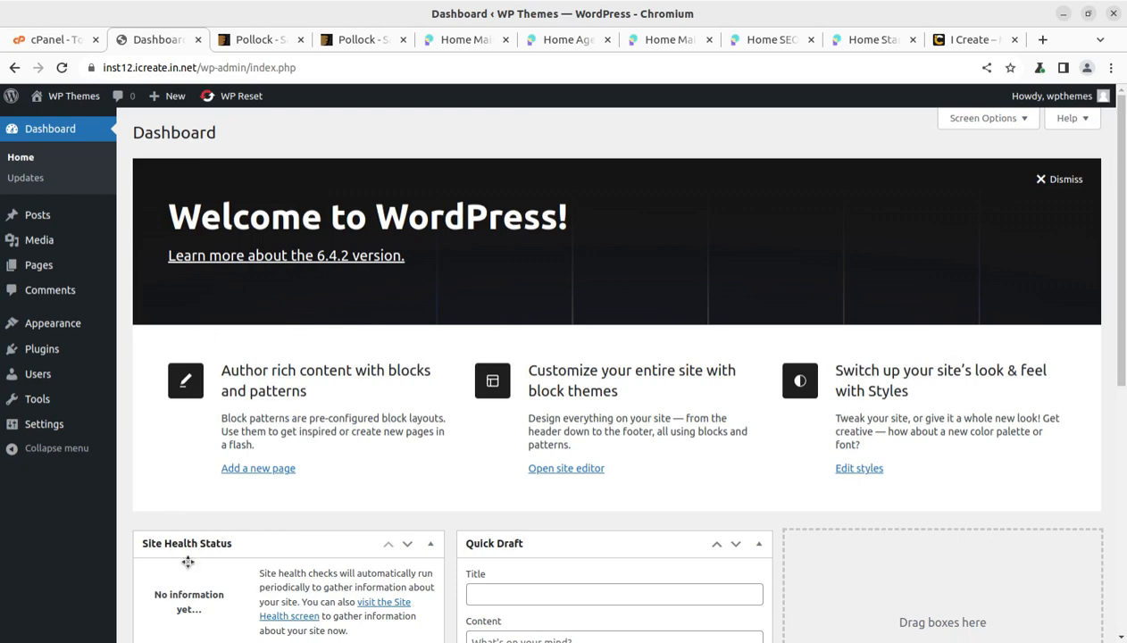
{"action": "scroll", "coordinate": [162, 500], "scroll_direction": "down", "scroll_amount": 3}
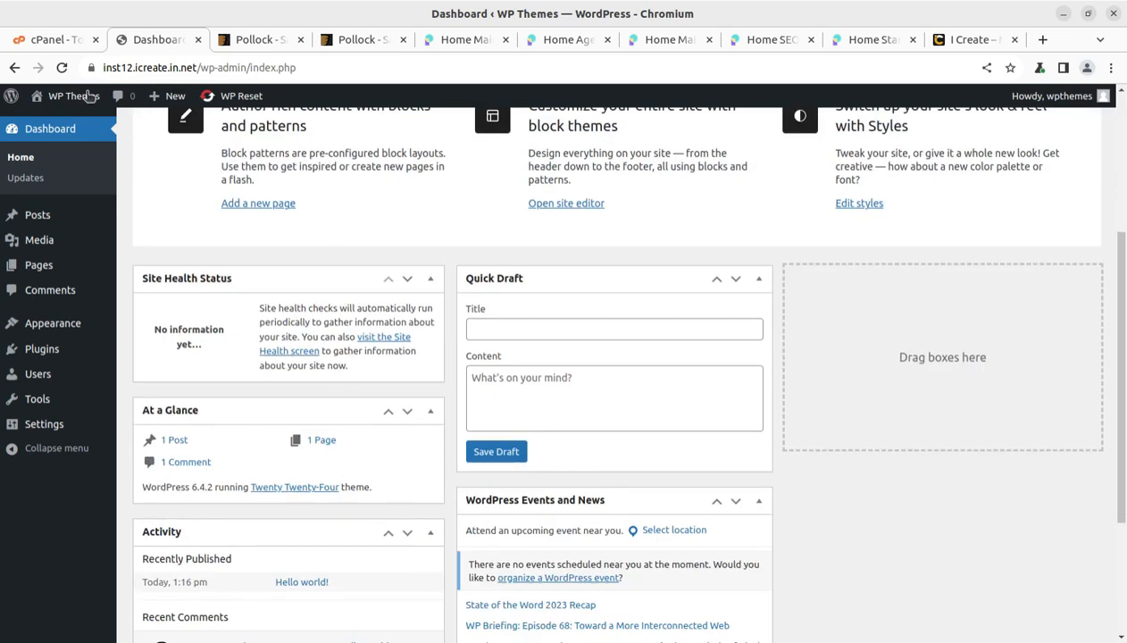
{"action": "left_click", "coordinate": [53, 39]}
{"action": "scroll", "coordinate": [589, 327], "scroll_direction": "up", "scroll_amount": 3}
{"action": "scroll", "coordinate": [590, 327], "scroll_direction": "up", "scroll_amount": 1}
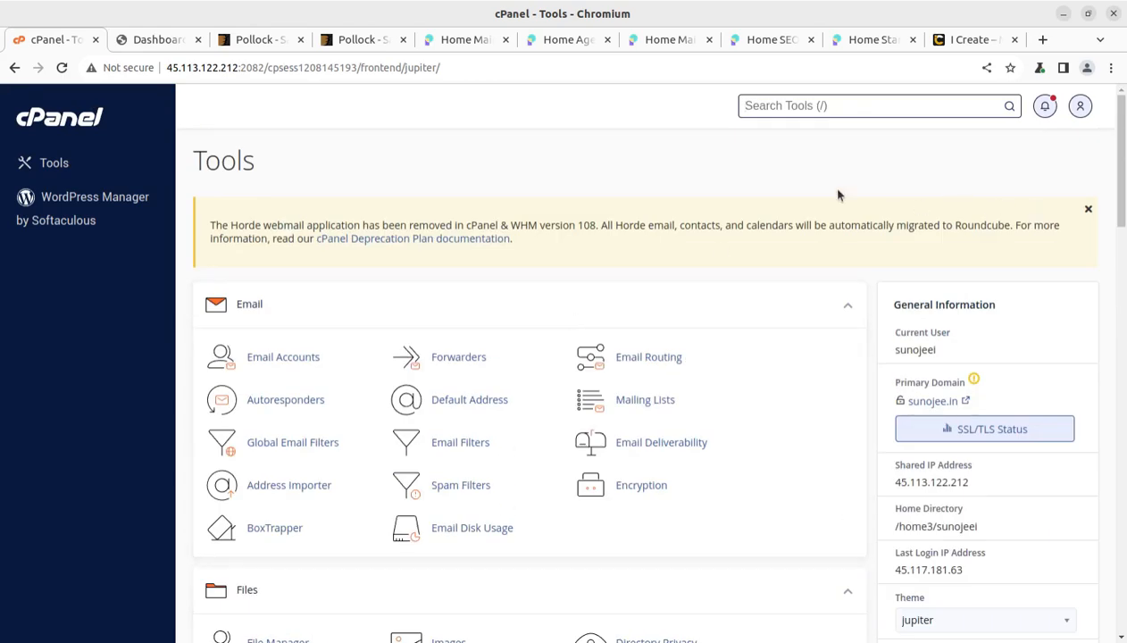
Step: Return to the Pollock listing on ThemeForest and look over its item details
{"action": "mouse_move", "coordinate": [162, 43]}
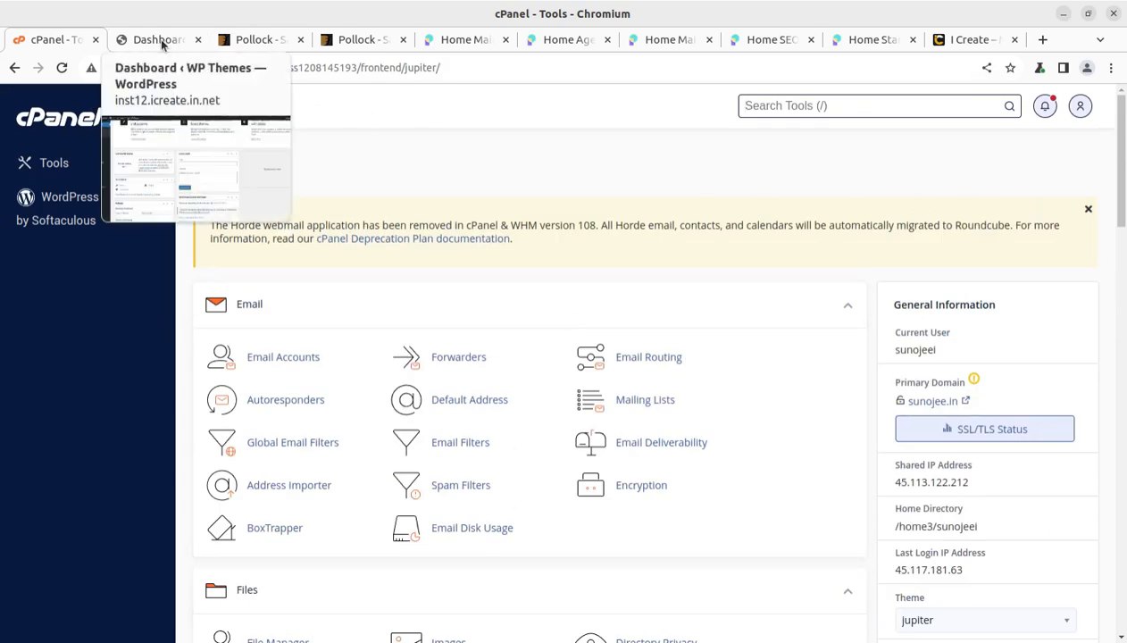
{"action": "left_click", "coordinate": [259, 45]}
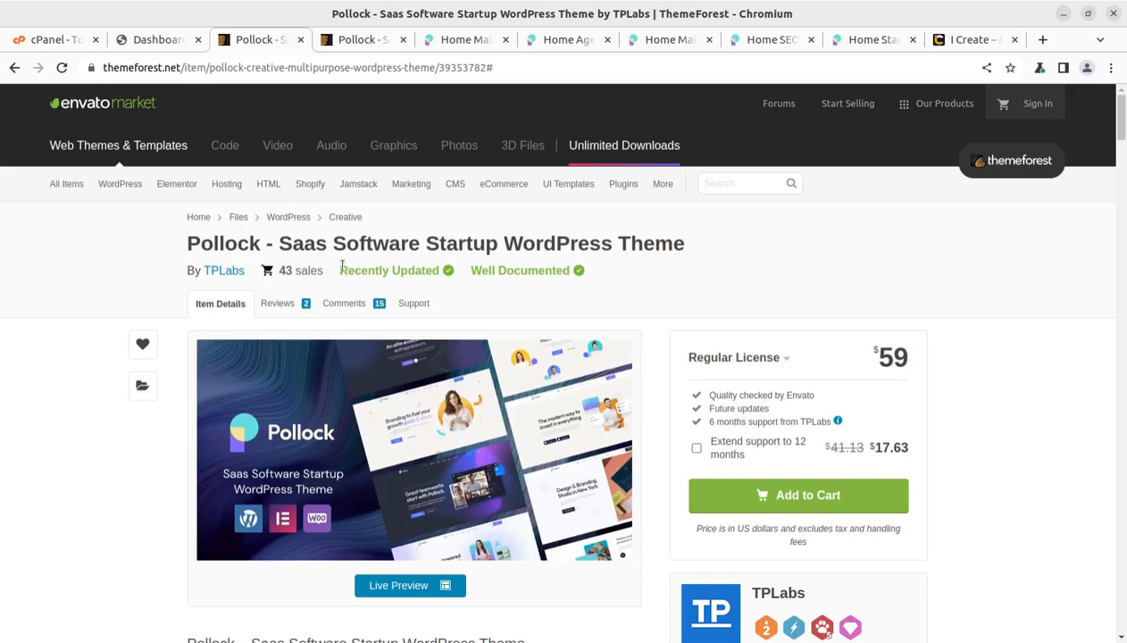
{"action": "scroll", "coordinate": [910, 339], "scroll_direction": "down", "scroll_amount": 2}
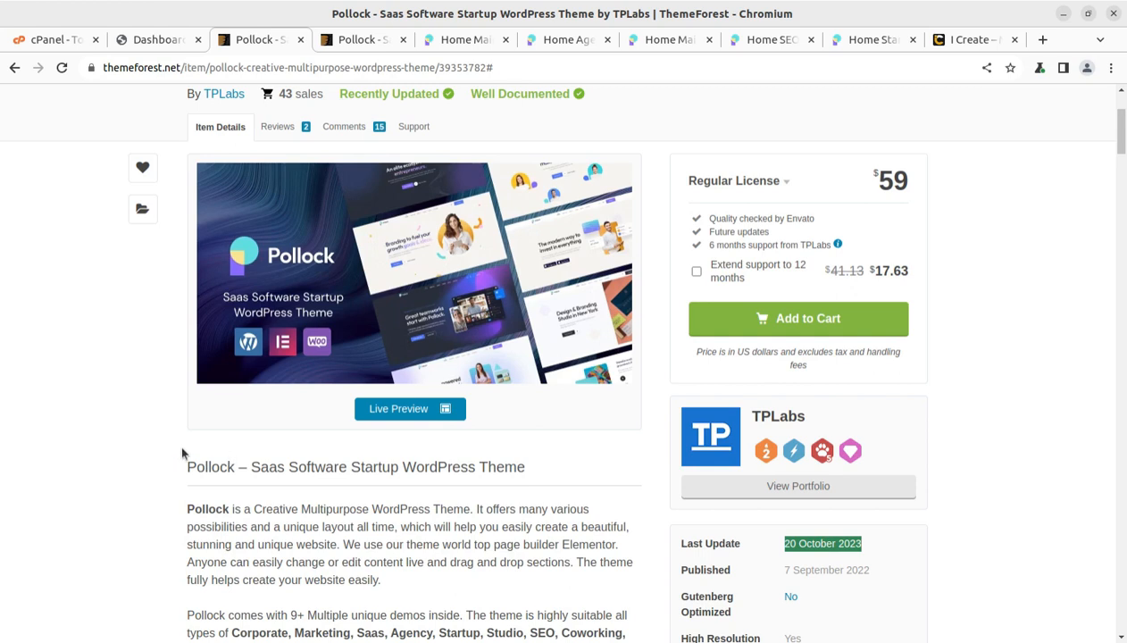
{"action": "scroll", "coordinate": [181, 454], "scroll_direction": "up", "scroll_amount": 2}
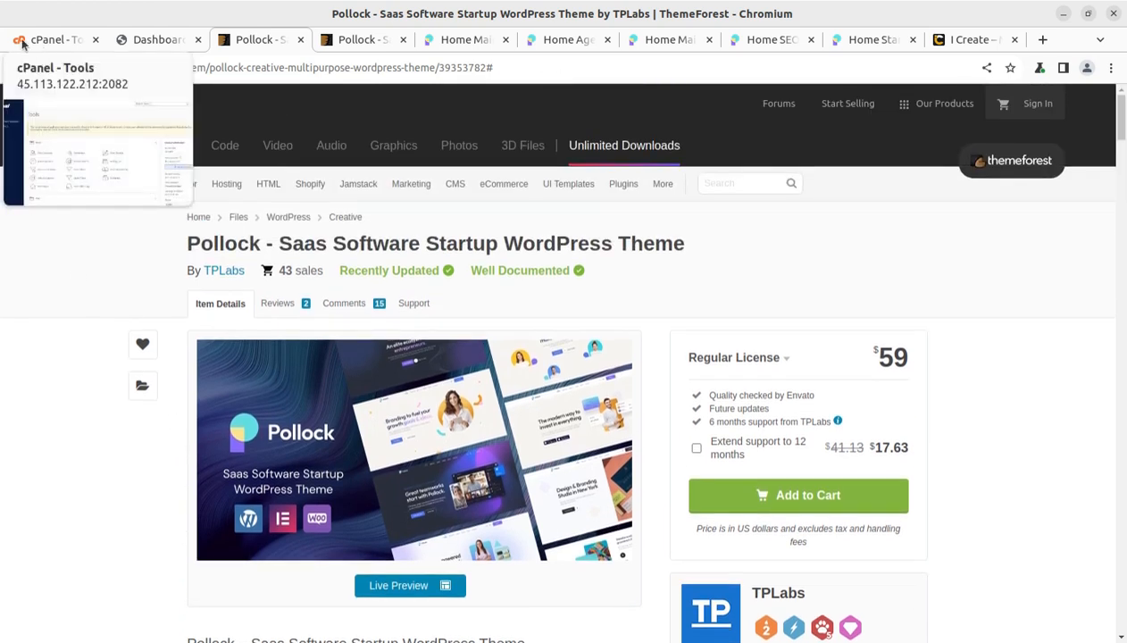
Step: Switch to the file manager and inspect the plugins folder and pollock.zip in pollock_v1.1.6, then minimize the window
{"action": "key", "text": "alt+Tab"}
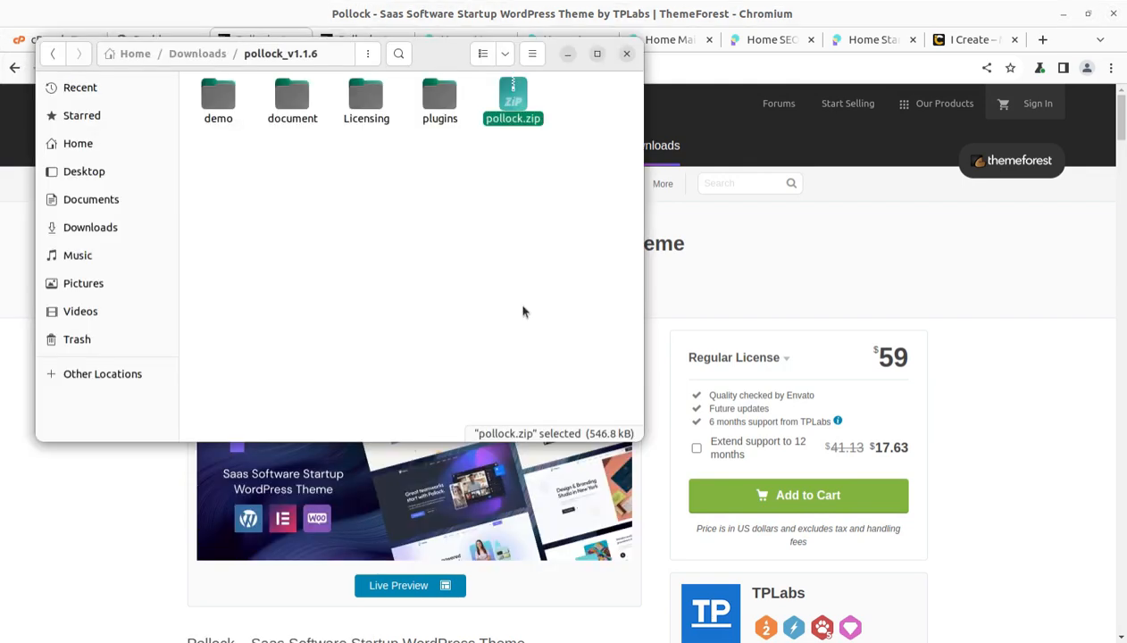
{"action": "left_click", "coordinate": [542, 138]}
{"action": "left_click", "coordinate": [517, 116]}
{"action": "left_click", "coordinate": [439, 93]}
{"action": "double_click", "coordinate": [439, 94]}
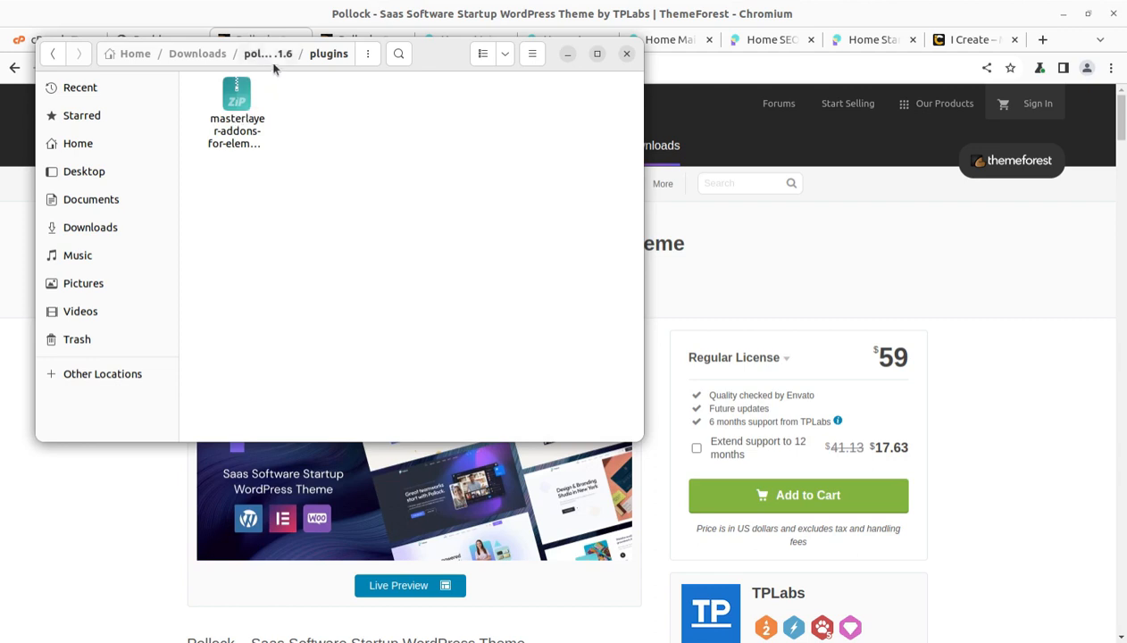
{"action": "left_click", "coordinate": [273, 55]}
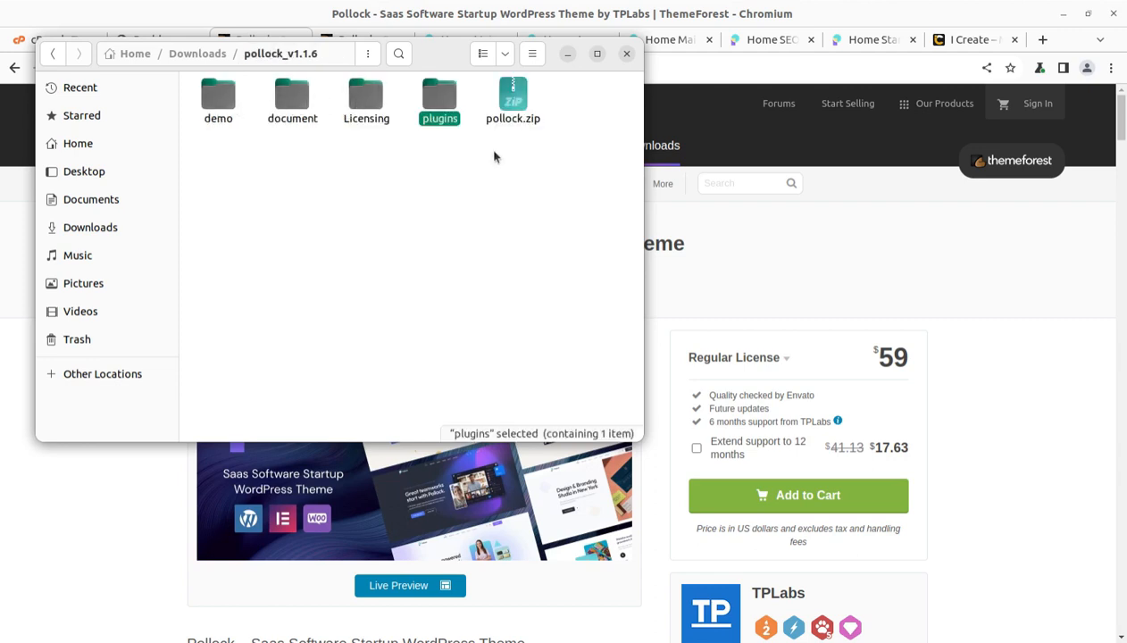
{"action": "left_click", "coordinate": [511, 100]}
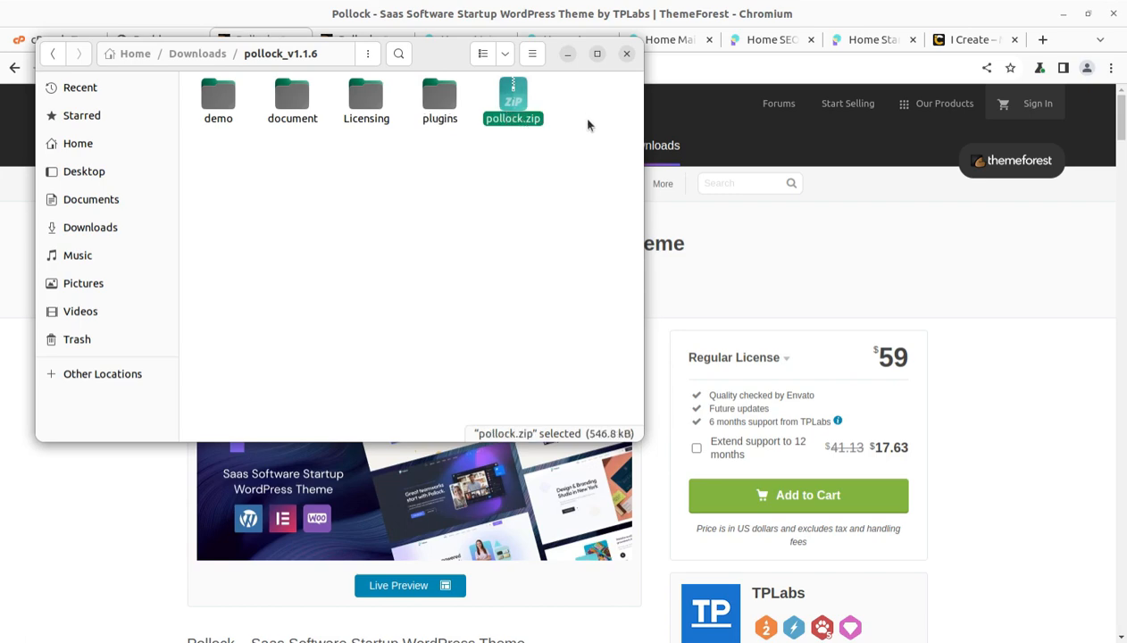
{"action": "left_click", "coordinate": [566, 55]}
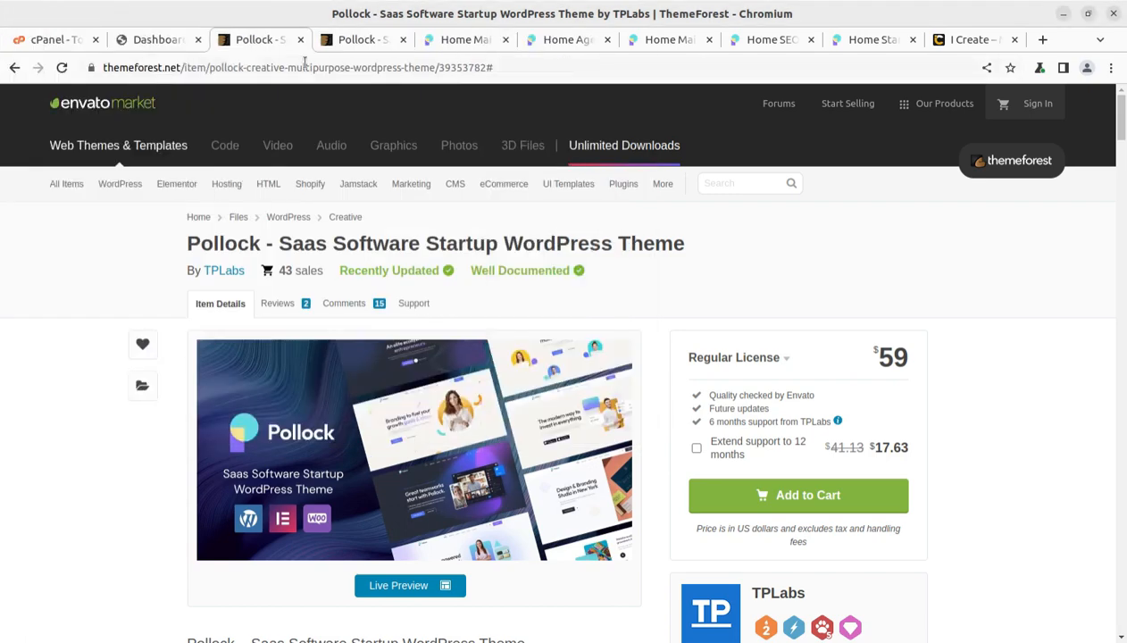
Step: Go to the themes page of the WordPress dashboard and open the upload form for adding a new theme
{"action": "left_click", "coordinate": [162, 44]}
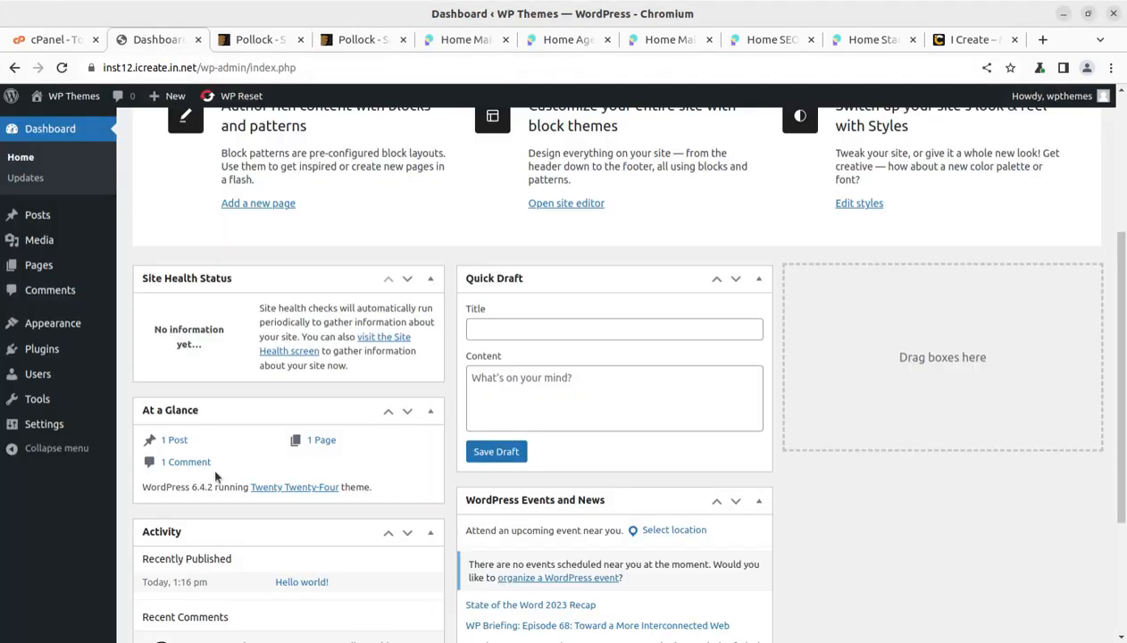
{"action": "scroll", "coordinate": [539, 422], "scroll_direction": "up", "scroll_amount": 3}
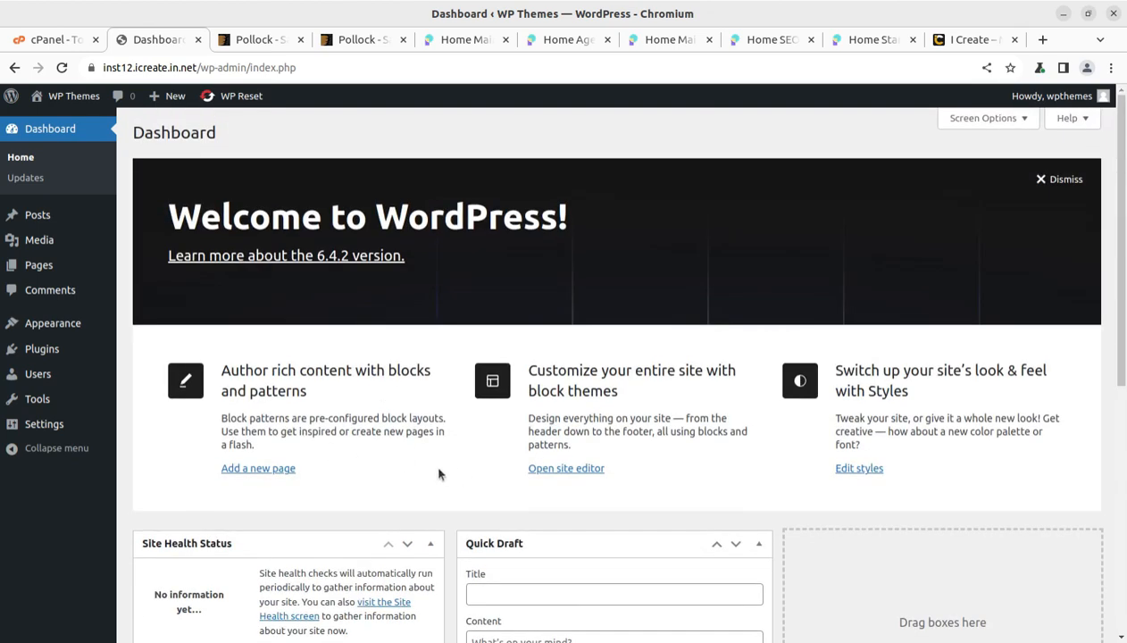
{"action": "mouse_move", "coordinate": [44, 330]}
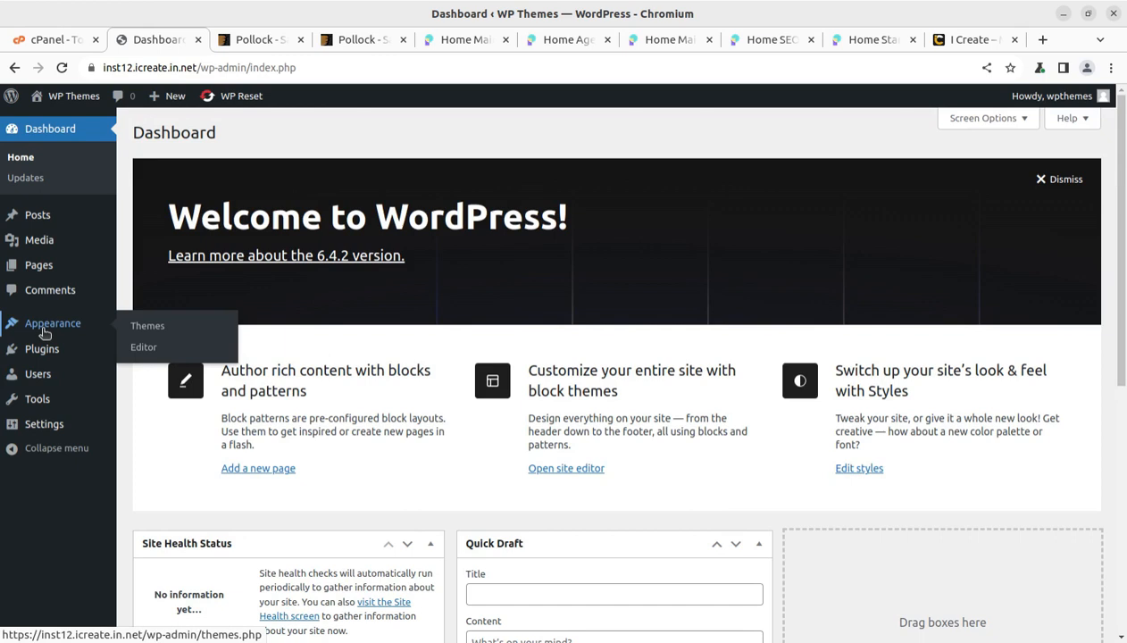
{"action": "left_click", "coordinate": [147, 329]}
{"action": "left_click", "coordinate": [149, 334]}
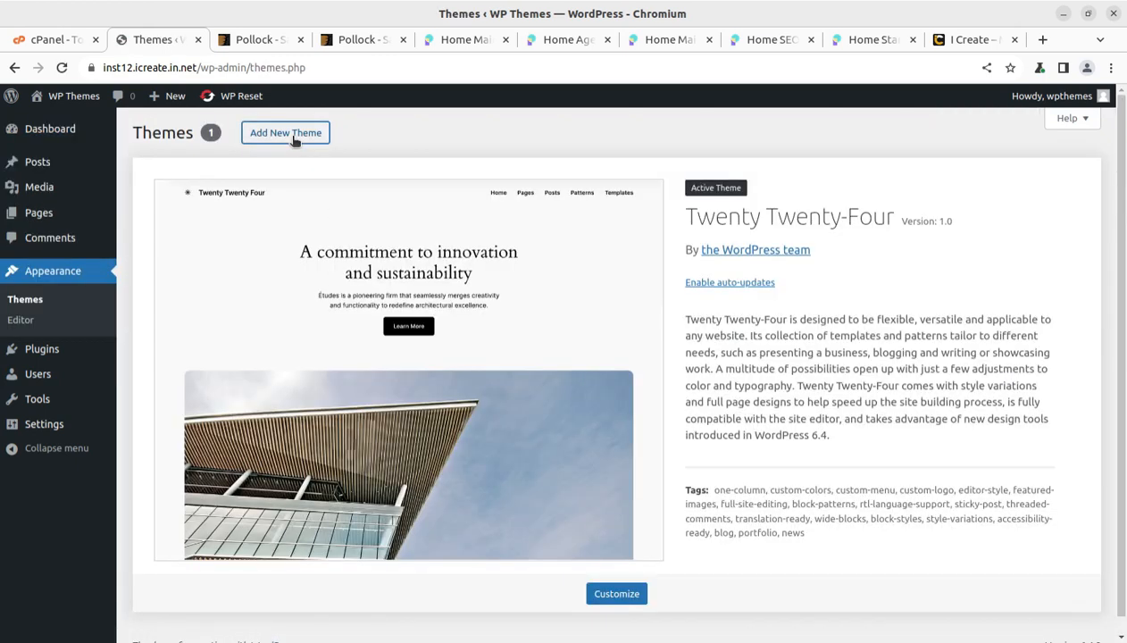
{"action": "left_click", "coordinate": [294, 140]}
{"action": "left_click", "coordinate": [291, 140]}
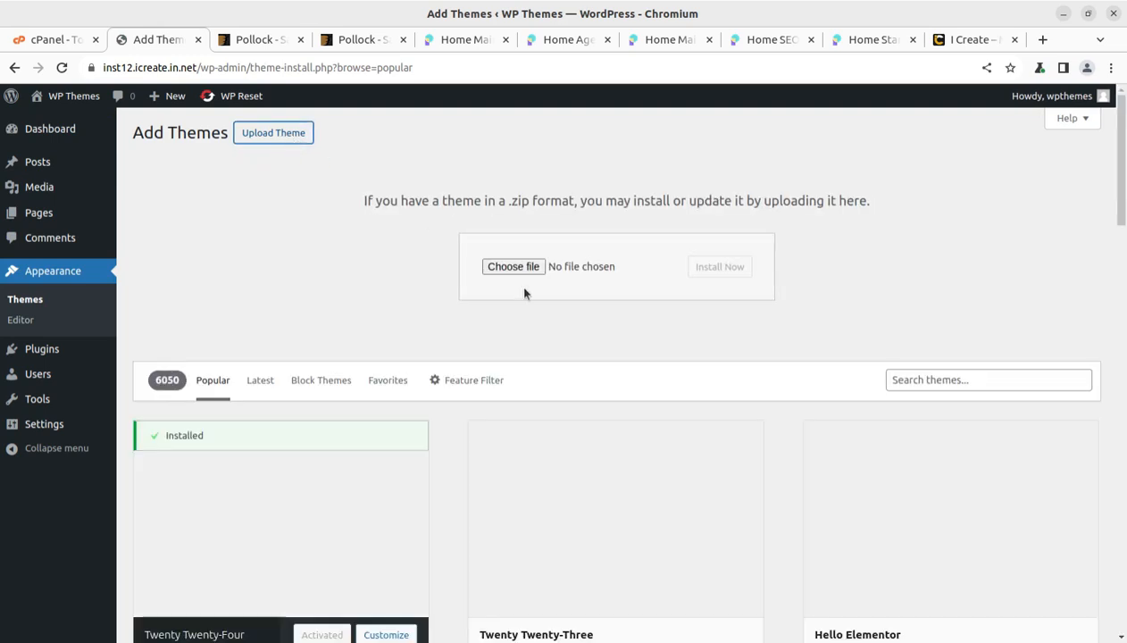
Step: Upload pollock.zip from the pollock_v1.1.6 folder and install it as a theme
{"action": "left_click", "coordinate": [500, 268]}
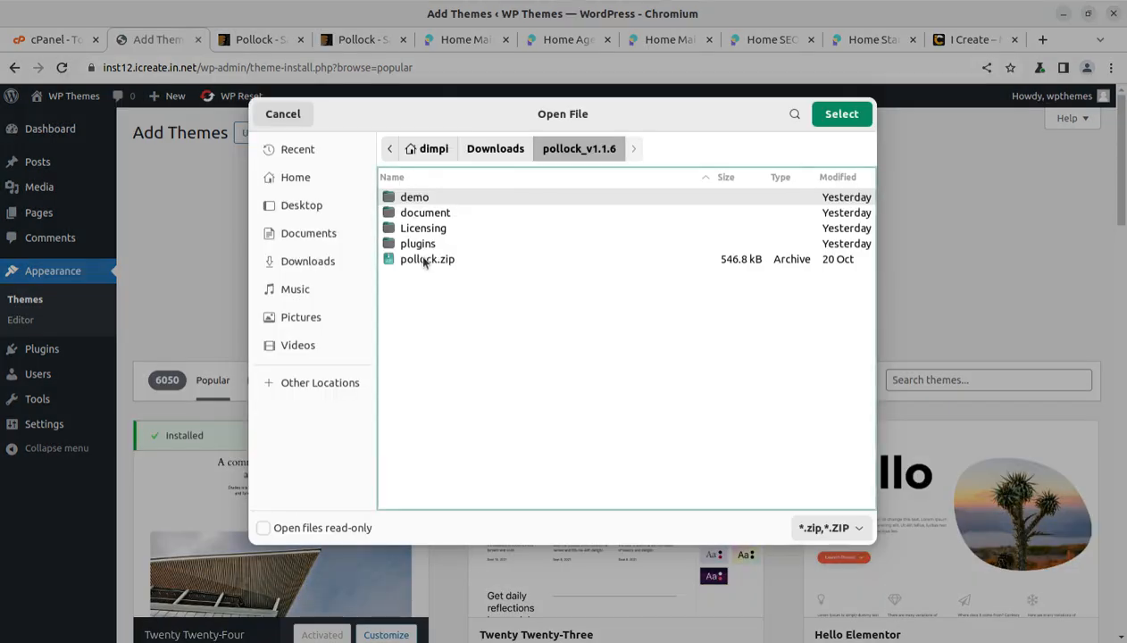
{"action": "left_click", "coordinate": [425, 262]}
{"action": "left_click", "coordinate": [827, 117]}
{"action": "left_click", "coordinate": [698, 270]}
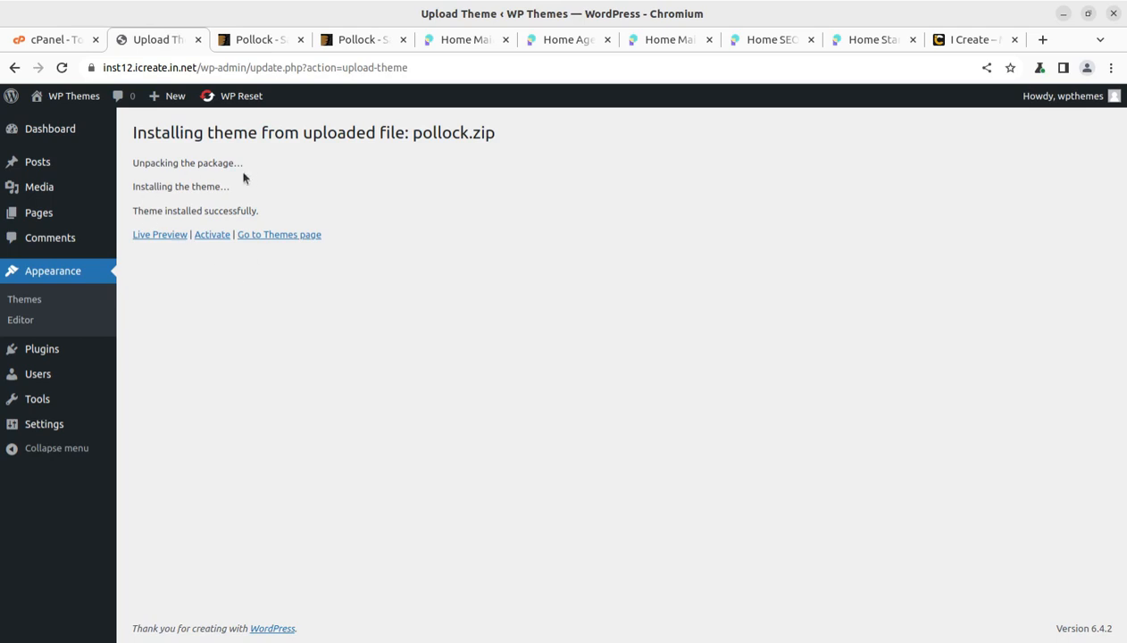
{"action": "left_click_drag", "start_coordinate": [141, 208], "coordinate": [266, 212]}
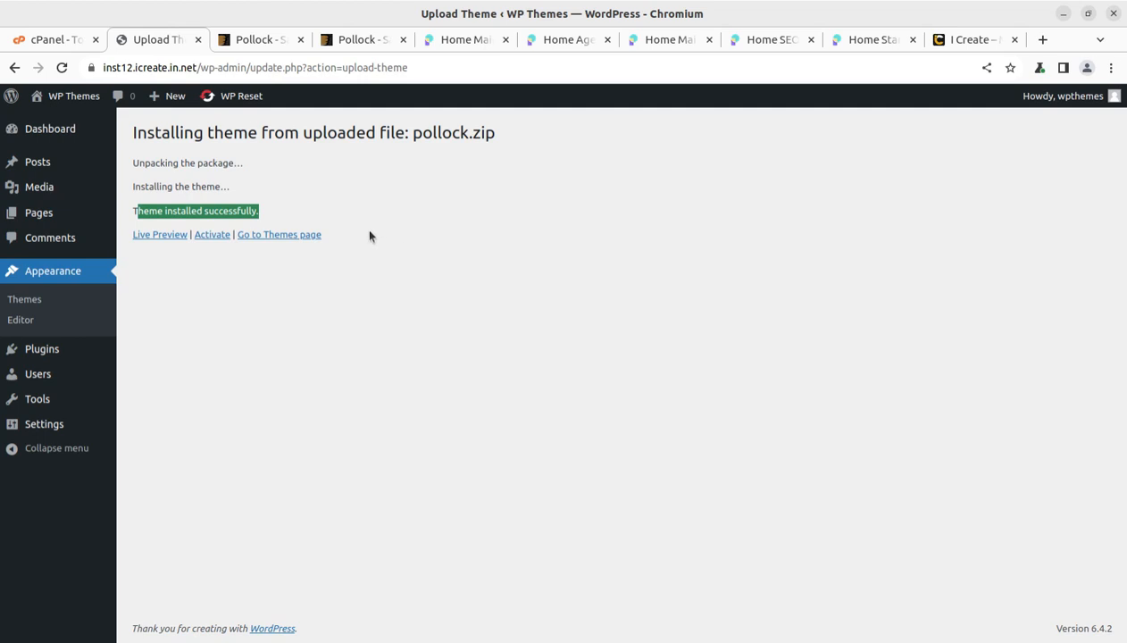
Step: Go to the installed themes and open the Pollock theme's details to check its name and version
{"action": "left_click", "coordinate": [279, 235]}
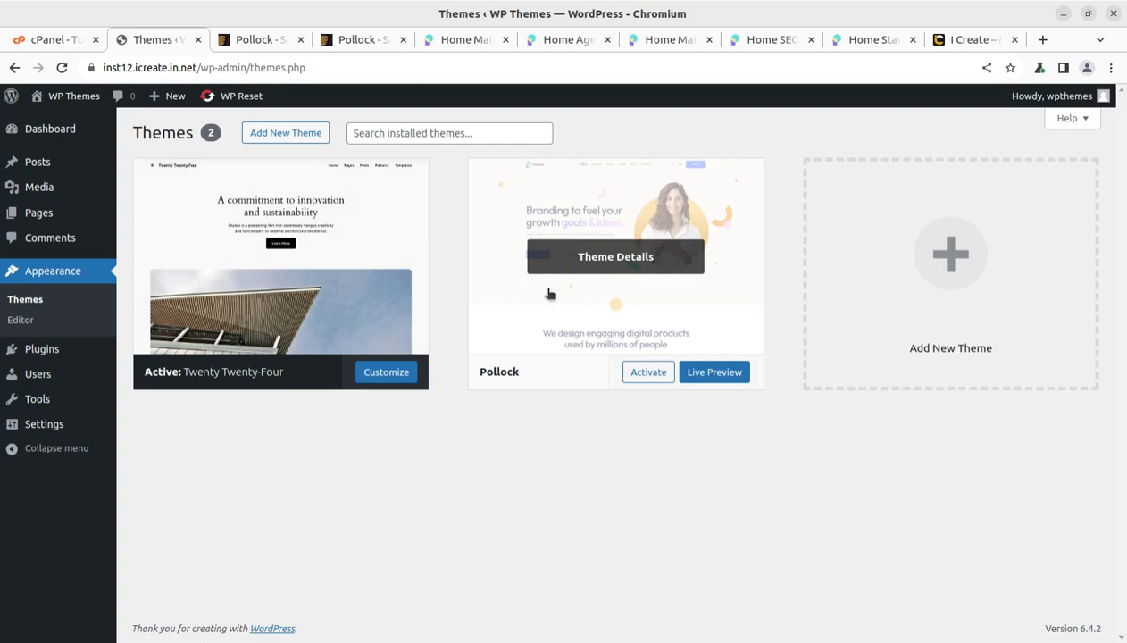
{"action": "left_click", "coordinate": [616, 259]}
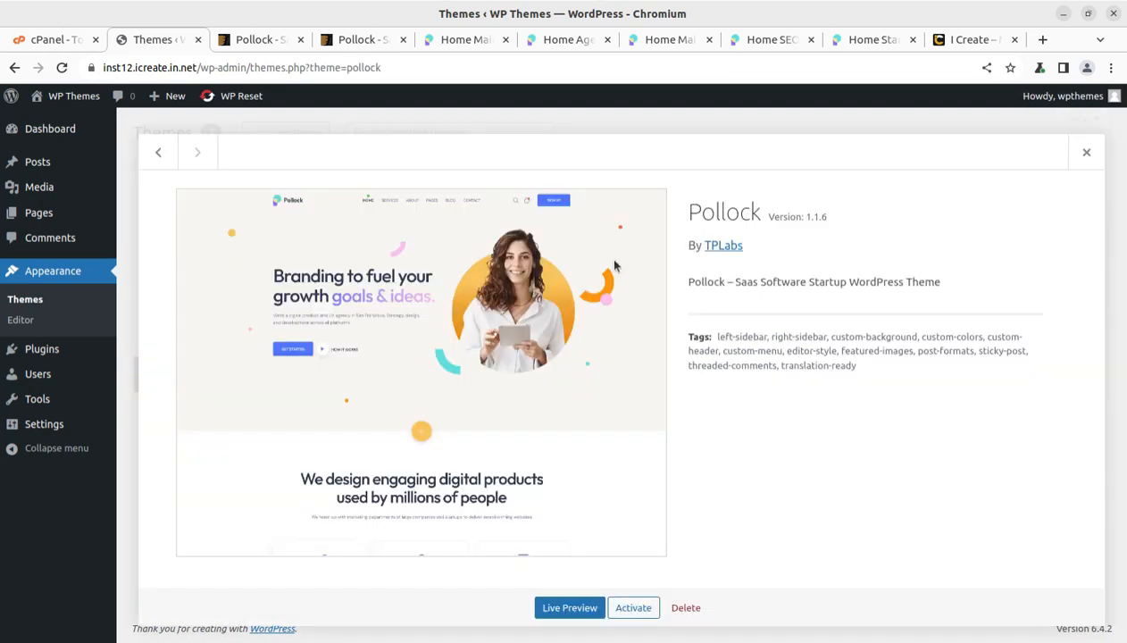
{"action": "left_click_drag", "start_coordinate": [694, 212], "coordinate": [840, 225]}
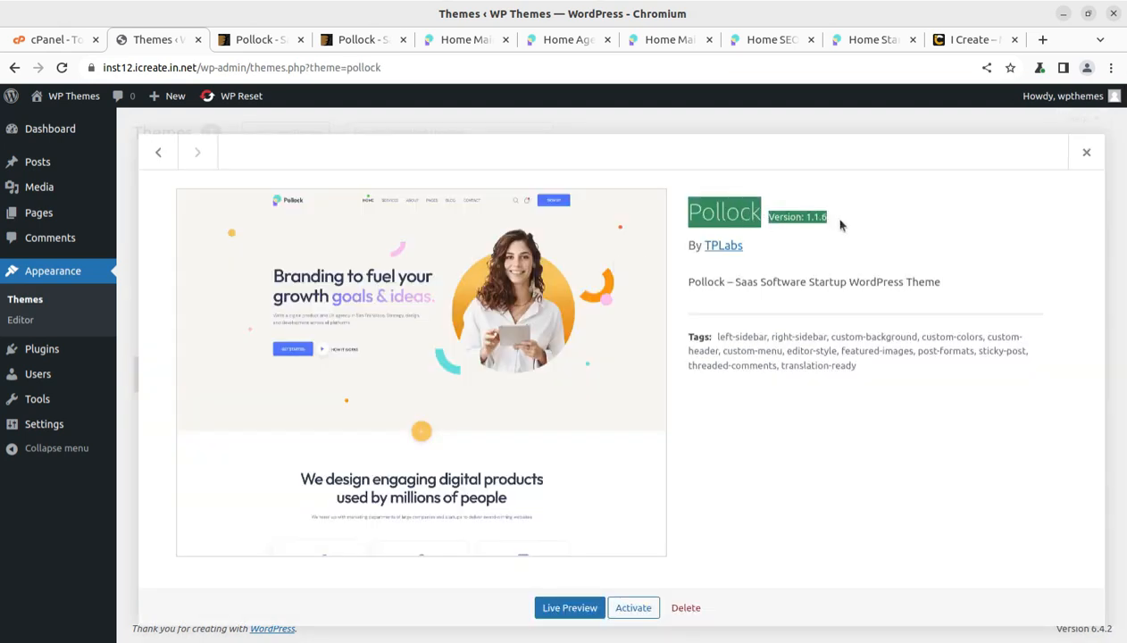
Step: Compare the Pollock theme's author with its ThemeForest listing, and activate the theme on the WordPress site
{"action": "left_click_drag", "start_coordinate": [770, 254], "coordinate": [686, 249]}
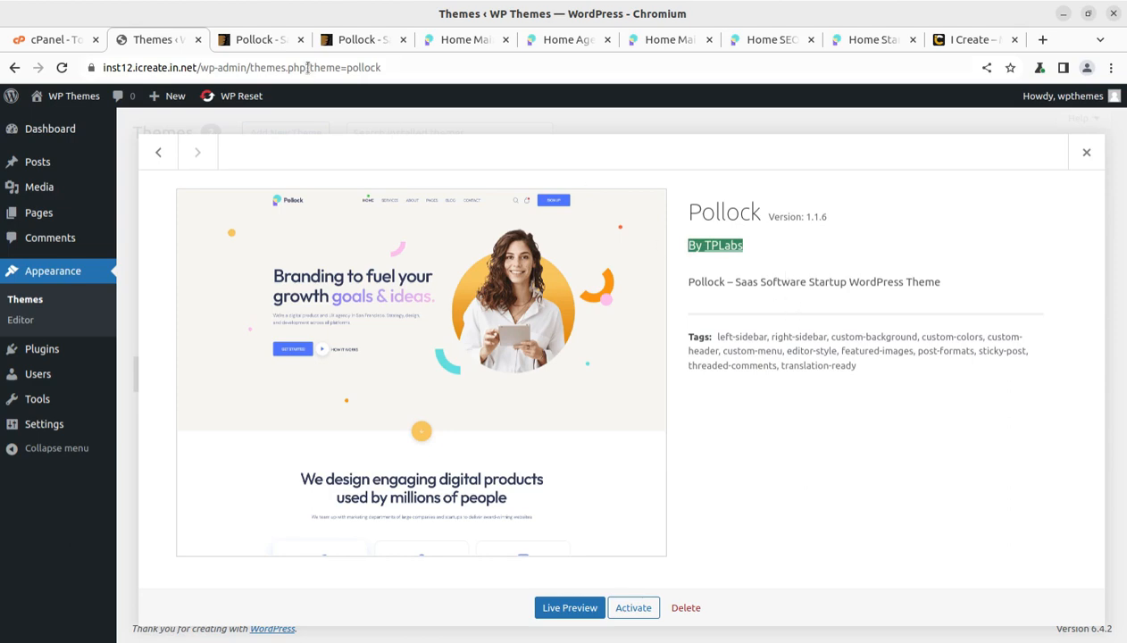
{"action": "left_click", "coordinate": [257, 41]}
{"action": "scroll", "coordinate": [863, 302], "scroll_direction": "down", "scroll_amount": 2}
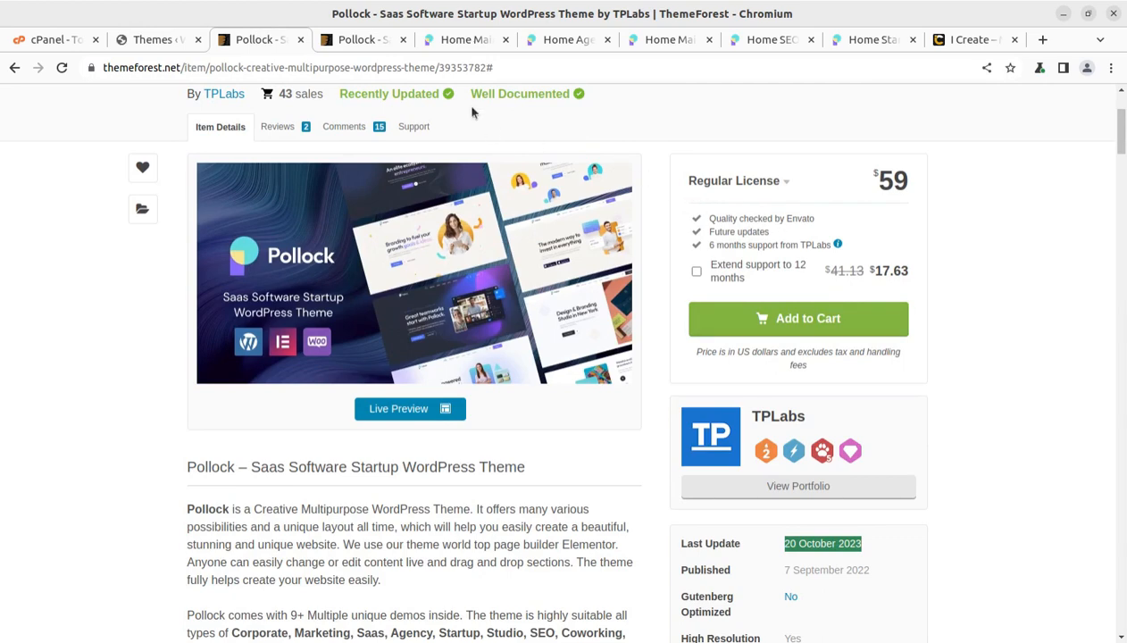
{"action": "key", "text": "ctrl+Page_Up"}
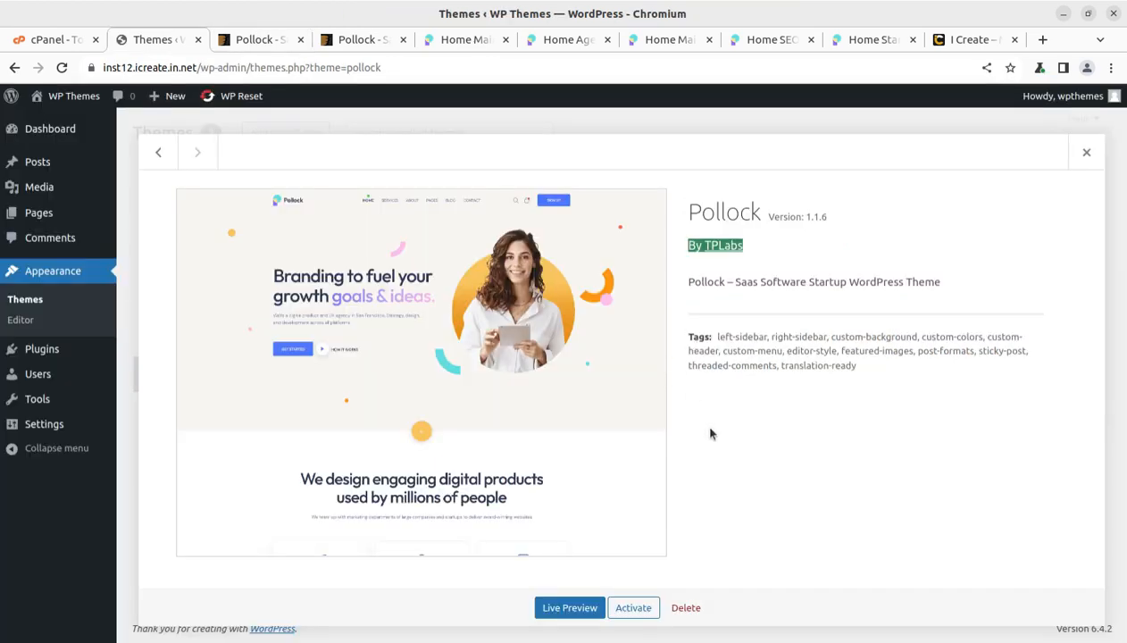
{"action": "left_click", "coordinate": [634, 611]}
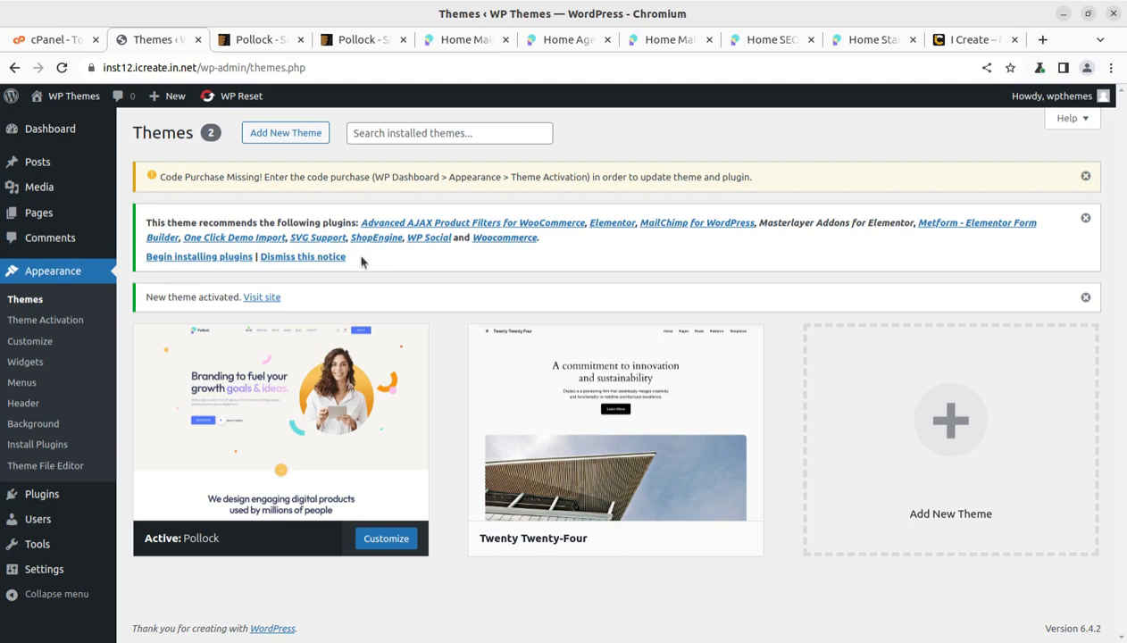
Step: Start installing the theme's recommended plugins and look through the complete list of required plugins
{"action": "left_click", "coordinate": [179, 257]}
{"action": "scroll", "coordinate": [337, 262], "scroll_direction": "down", "scroll_amount": 4}
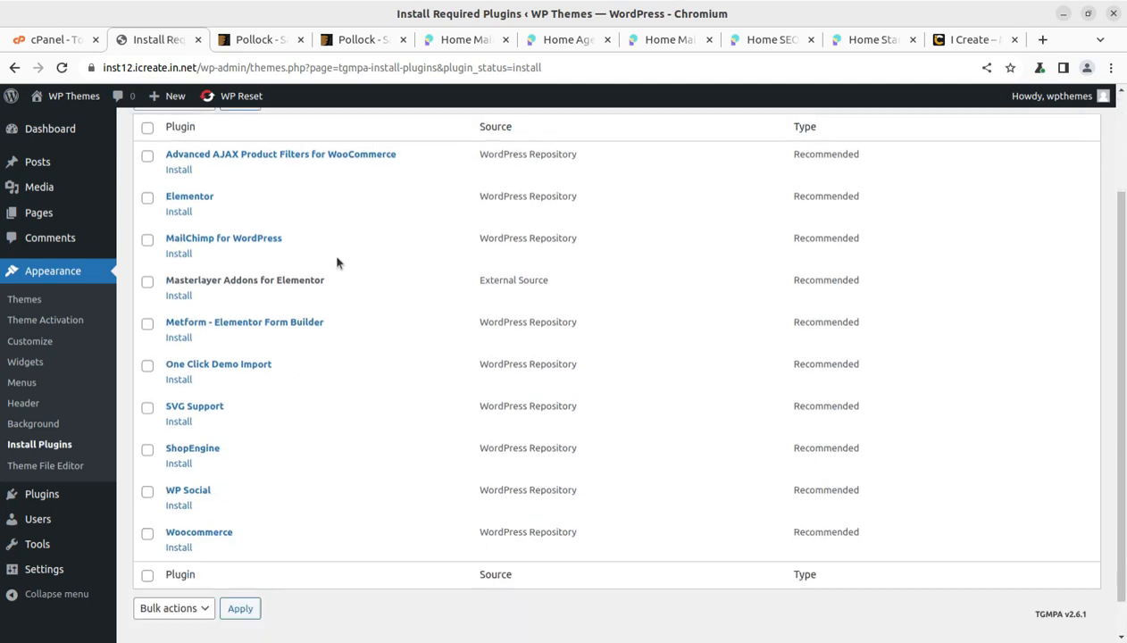
{"action": "scroll", "coordinate": [327, 281], "scroll_direction": "up", "scroll_amount": 3}
{"action": "scroll", "coordinate": [327, 281], "scroll_direction": "up", "scroll_amount": 1}
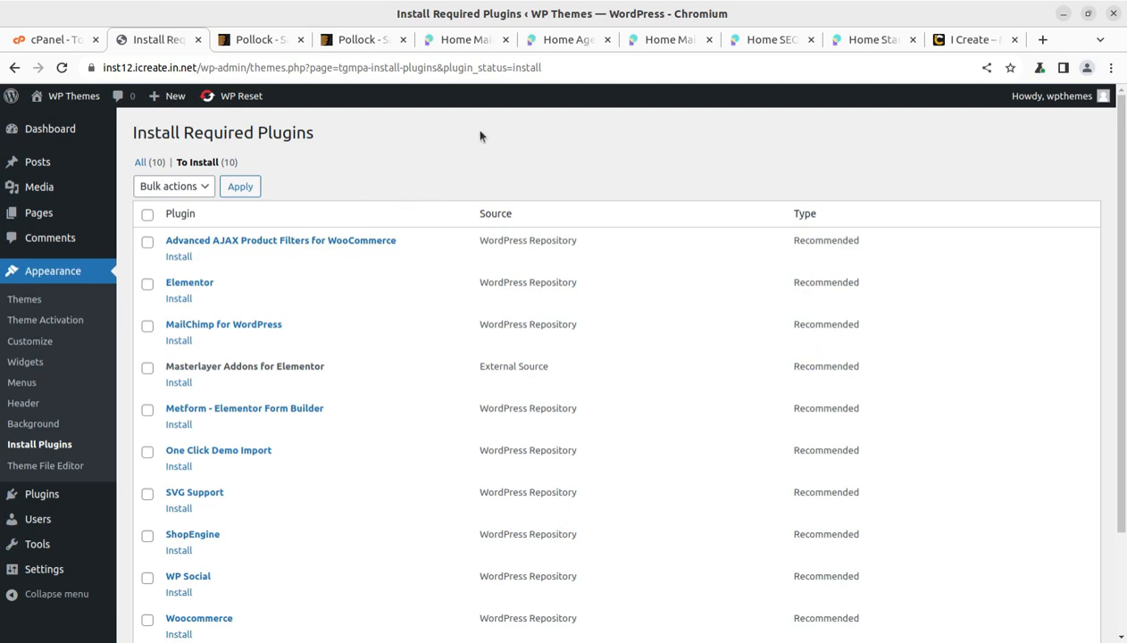
Step: Examine the recommended plugins one by one, from Elementor and MailChimp for WordPress through One Click Demo Import to ShopEngine
{"action": "left_click_drag", "start_coordinate": [182, 284], "coordinate": [159, 282]}
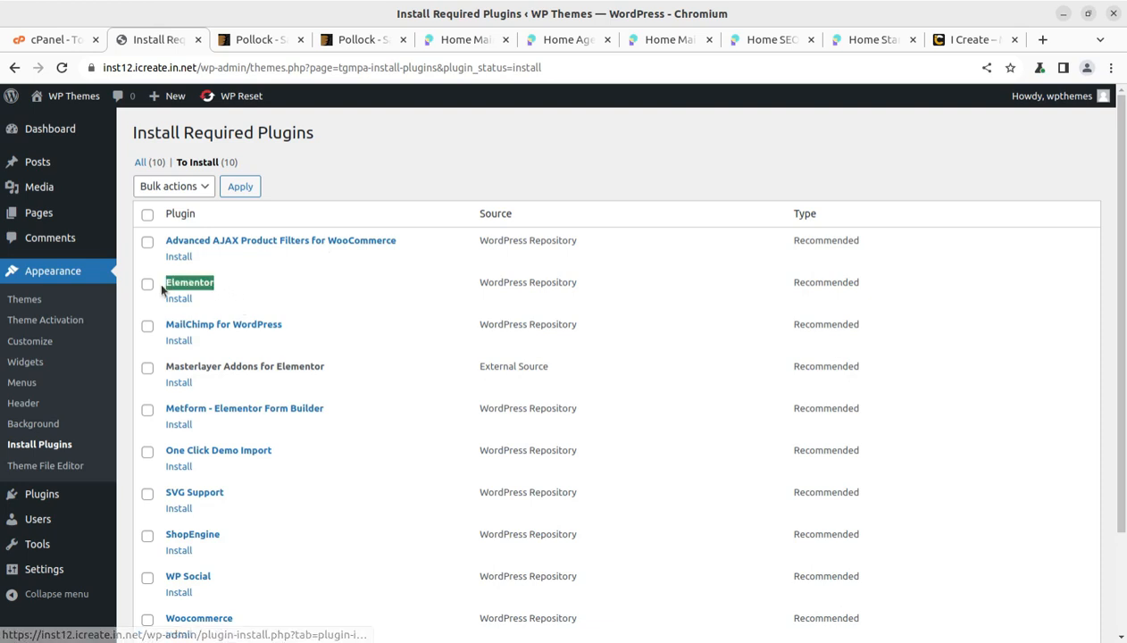
{"action": "left_click_drag", "start_coordinate": [291, 326], "coordinate": [166, 325]}
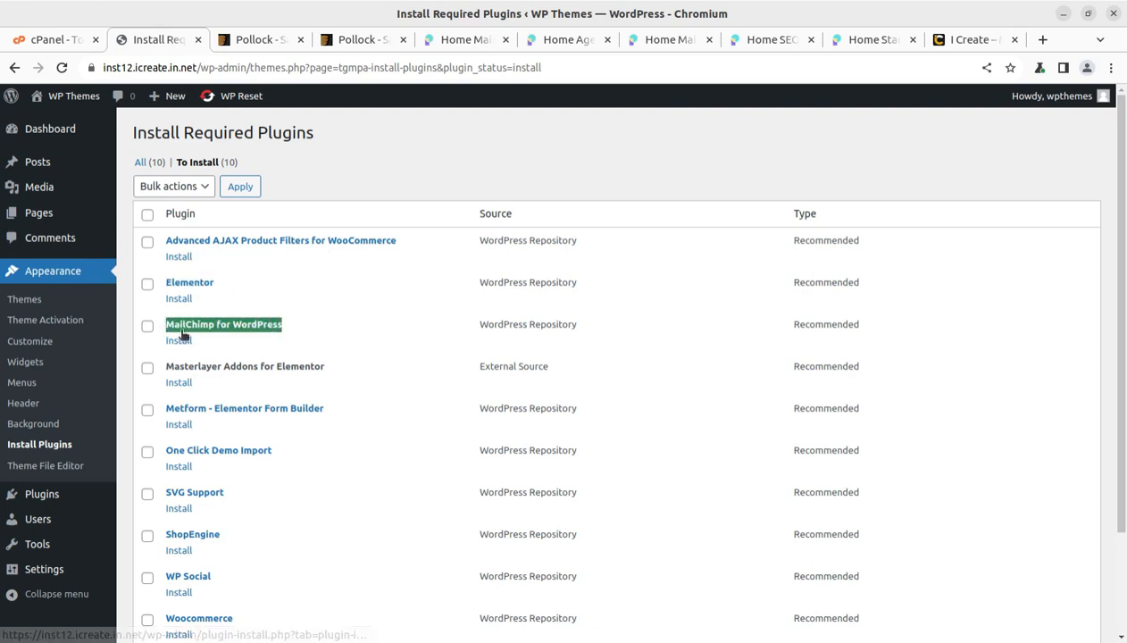
{"action": "scroll", "coordinate": [289, 348], "scroll_direction": "down", "scroll_amount": 2}
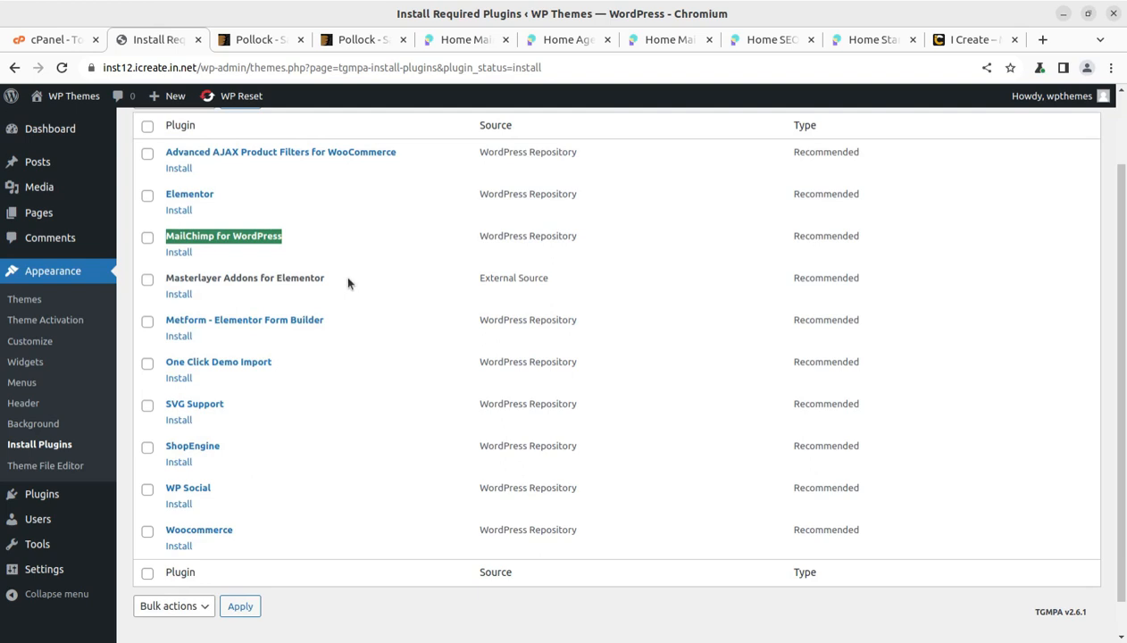
{"action": "left_click_drag", "start_coordinate": [327, 278], "coordinate": [168, 279]}
{"action": "left_click_drag", "start_coordinate": [322, 322], "coordinate": [168, 321]}
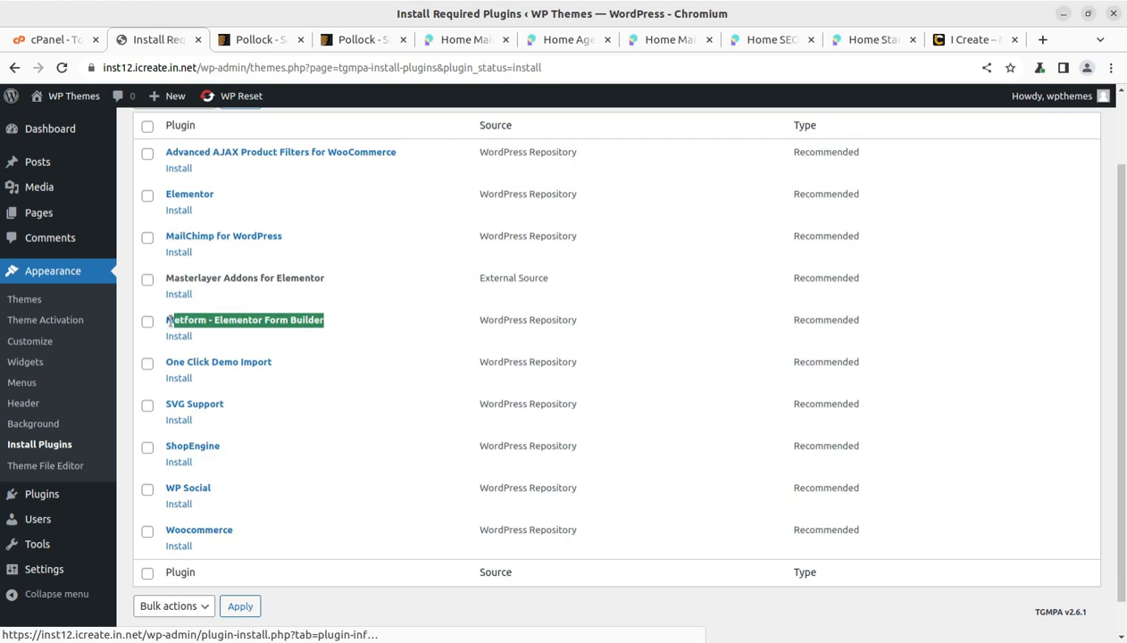
{"action": "scroll", "coordinate": [285, 373], "scroll_direction": "down", "scroll_amount": 1}
{"action": "left_click_drag", "start_coordinate": [272, 327], "coordinate": [169, 324]}
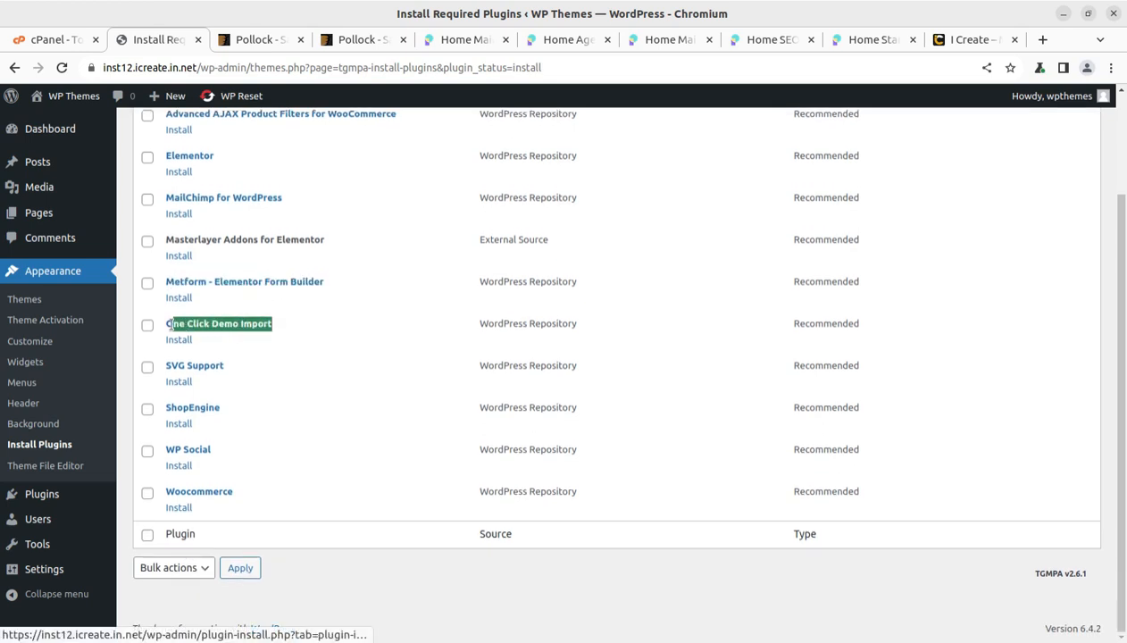
{"action": "left_click_drag", "start_coordinate": [237, 368], "coordinate": [165, 366]}
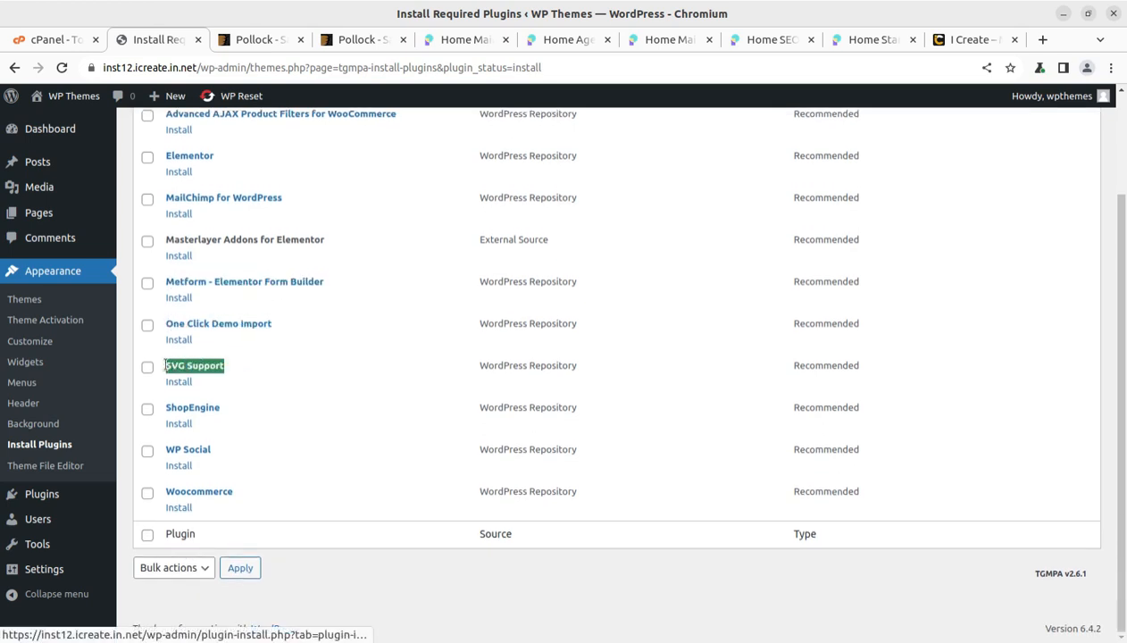
{"action": "left_click_drag", "start_coordinate": [231, 412], "coordinate": [166, 407]}
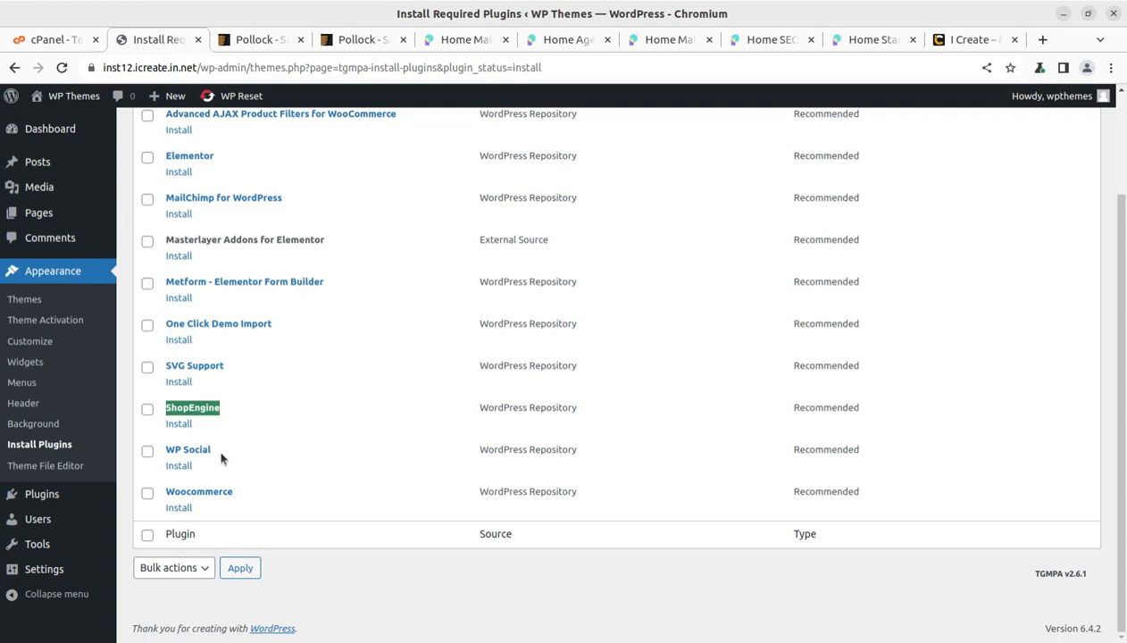
{"action": "scroll", "coordinate": [255, 472], "scroll_direction": "up", "scroll_amount": 3}
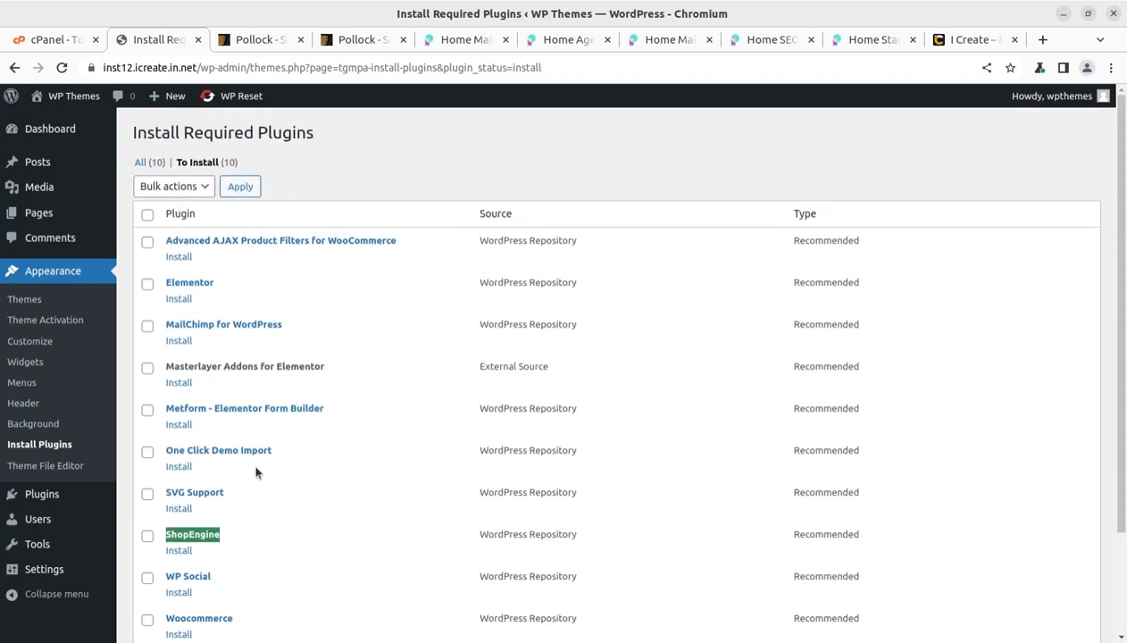
Step: Select all the recommended plugins and run the Install bulk action on them
{"action": "left_click", "coordinate": [147, 216]}
{"action": "left_click", "coordinate": [181, 191]}
{"action": "left_click", "coordinate": [173, 218]}
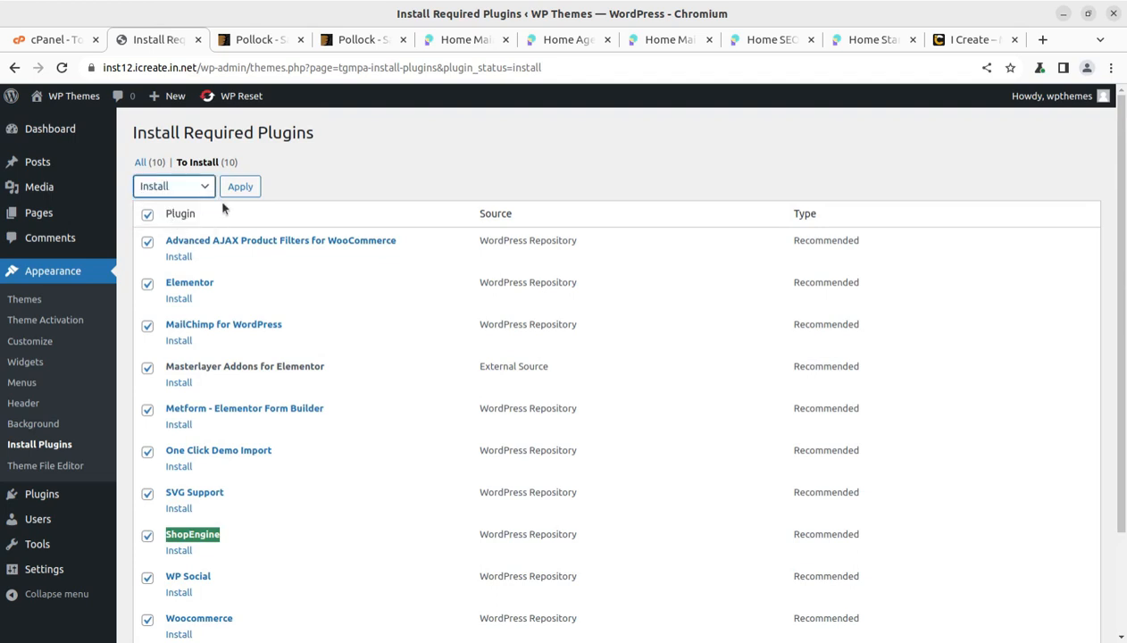
{"action": "left_click", "coordinate": [240, 189]}
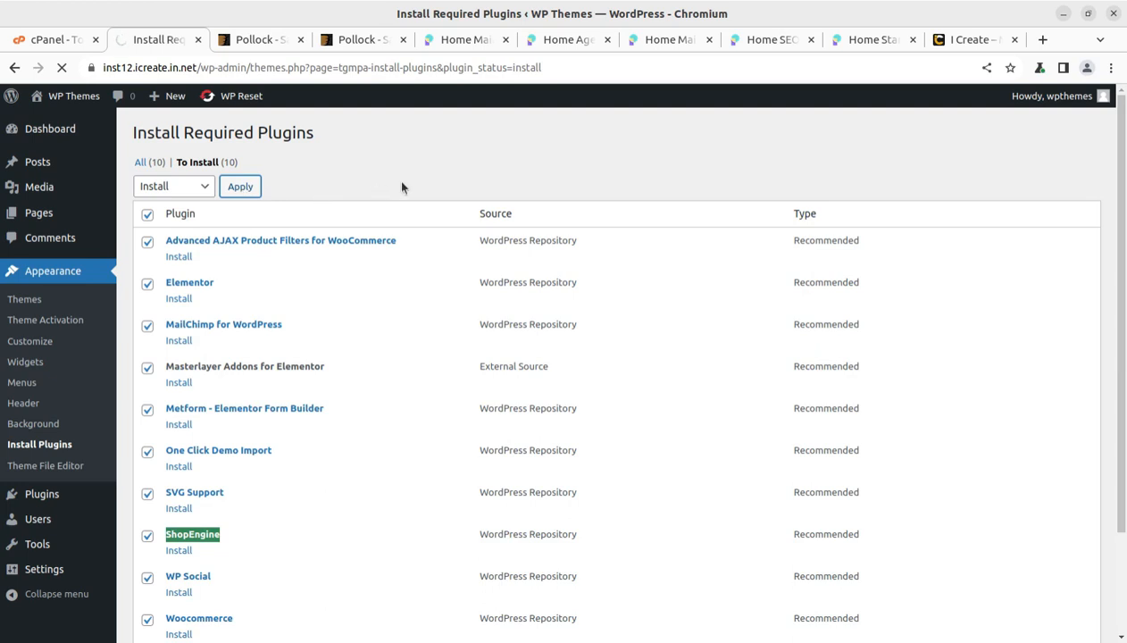
{"action": "scroll", "coordinate": [795, 280], "scroll_direction": "down", "scroll_amount": 3}
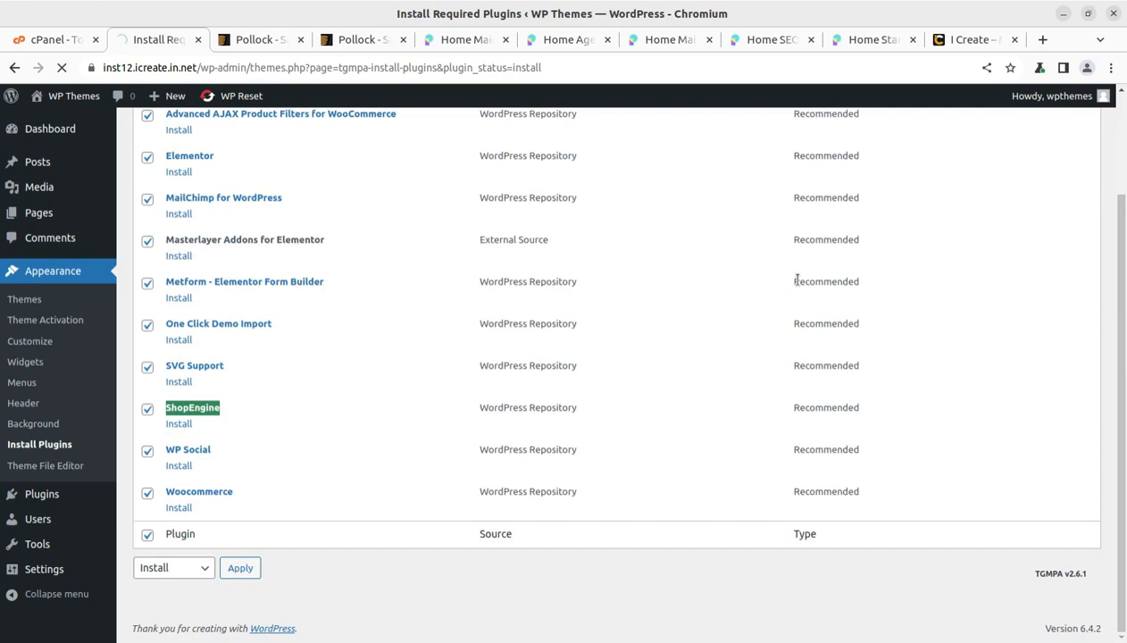
{"action": "scroll", "coordinate": [796, 279], "scroll_direction": "up", "scroll_amount": 3}
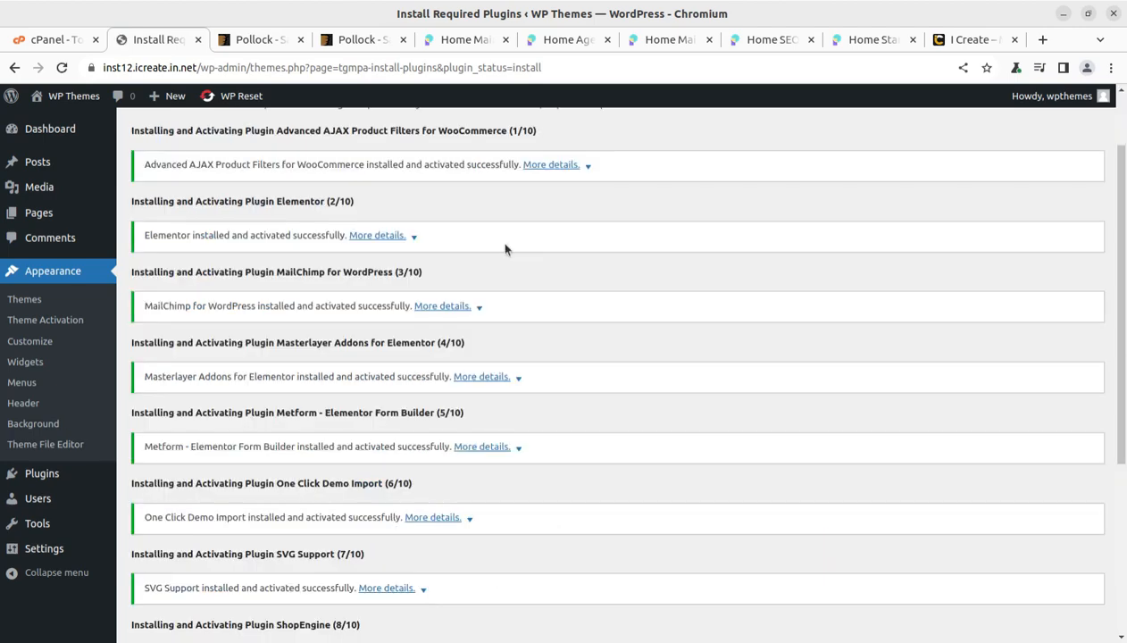
Step: Review the installation and activation results of every plugin, and dismiss the missing purchase code notice
{"action": "scroll", "coordinate": [527, 246], "scroll_direction": "down", "scroll_amount": 5}
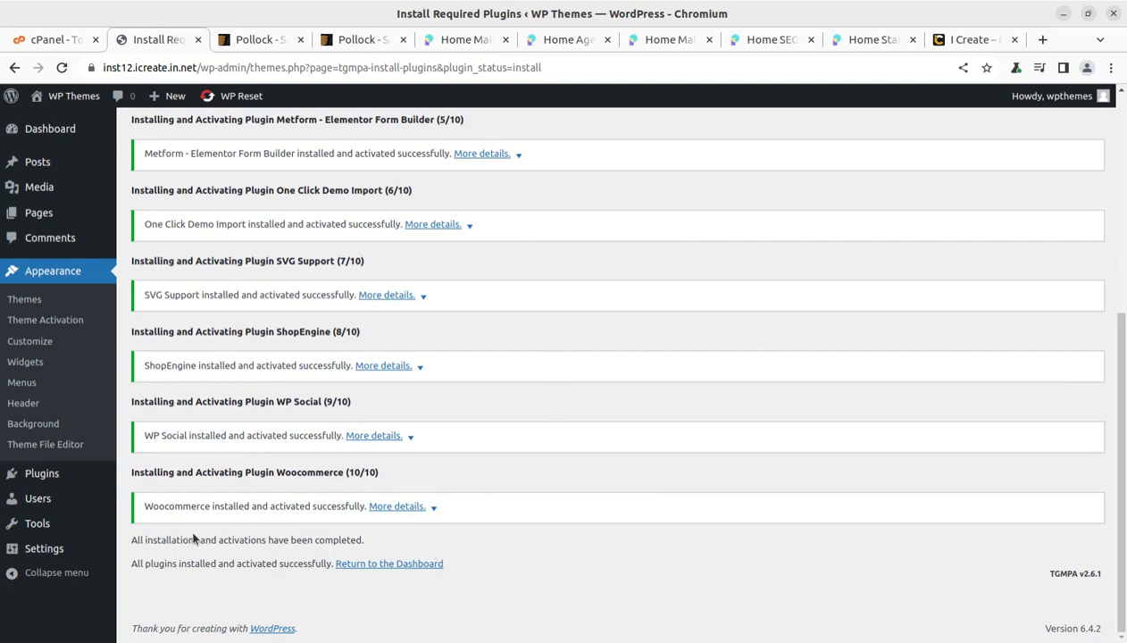
{"action": "left_click_drag", "start_coordinate": [217, 540], "coordinate": [361, 536]}
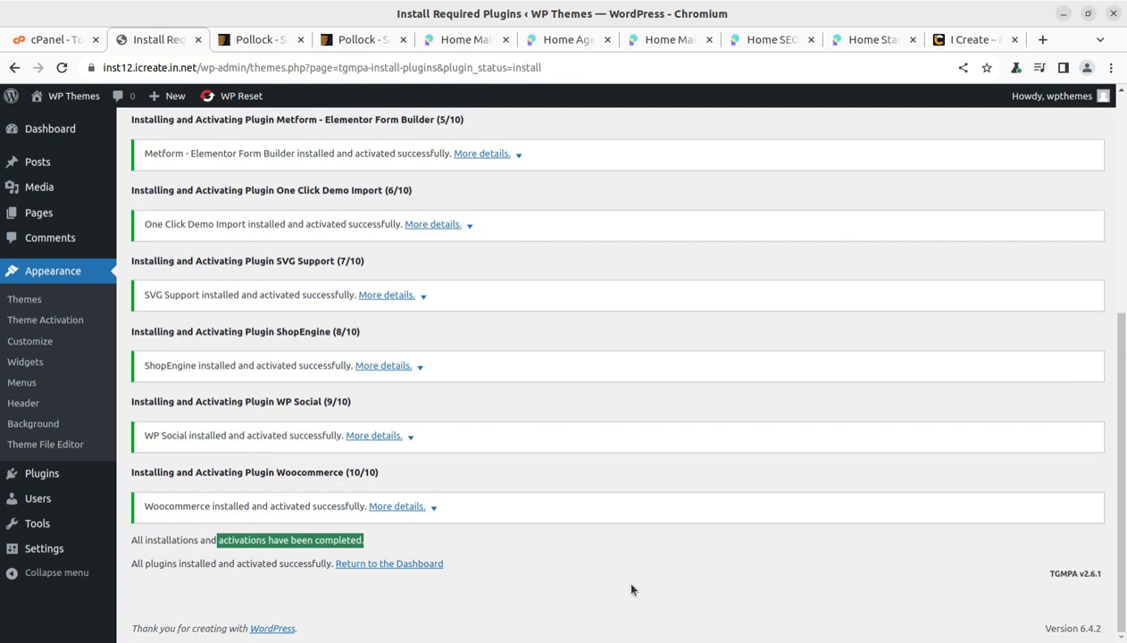
{"action": "scroll", "coordinate": [188, 214], "scroll_direction": "up", "scroll_amount": 3}
{"action": "scroll", "coordinate": [202, 224], "scroll_direction": "up", "scroll_amount": 1}
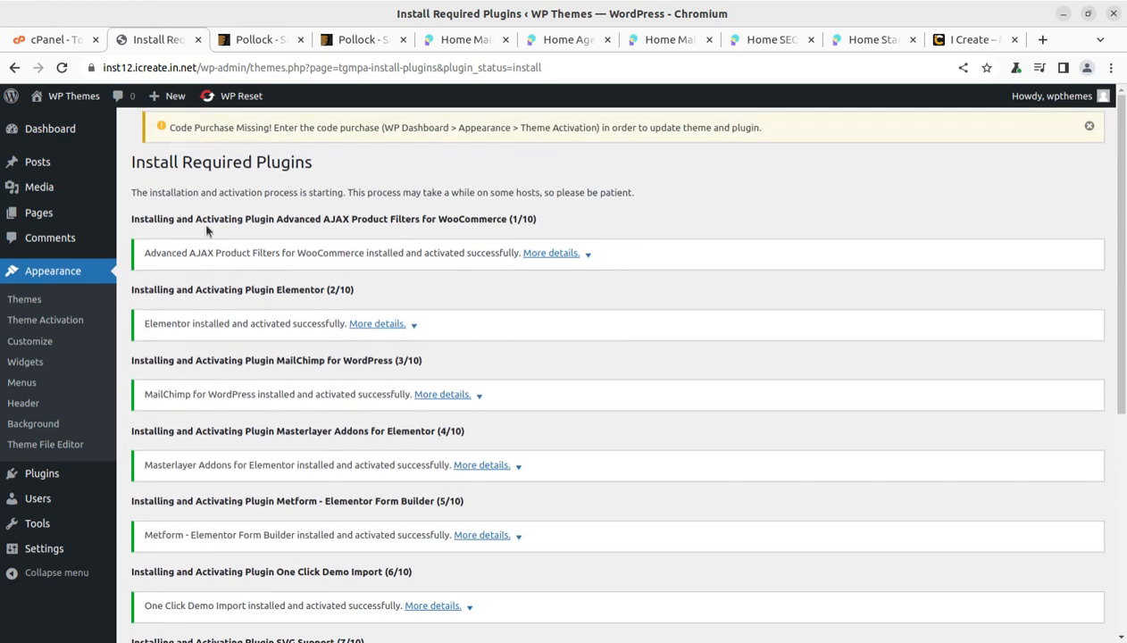
{"action": "left_click", "coordinate": [1087, 126]}
{"action": "scroll", "coordinate": [485, 295], "scroll_direction": "down", "scroll_amount": 2}
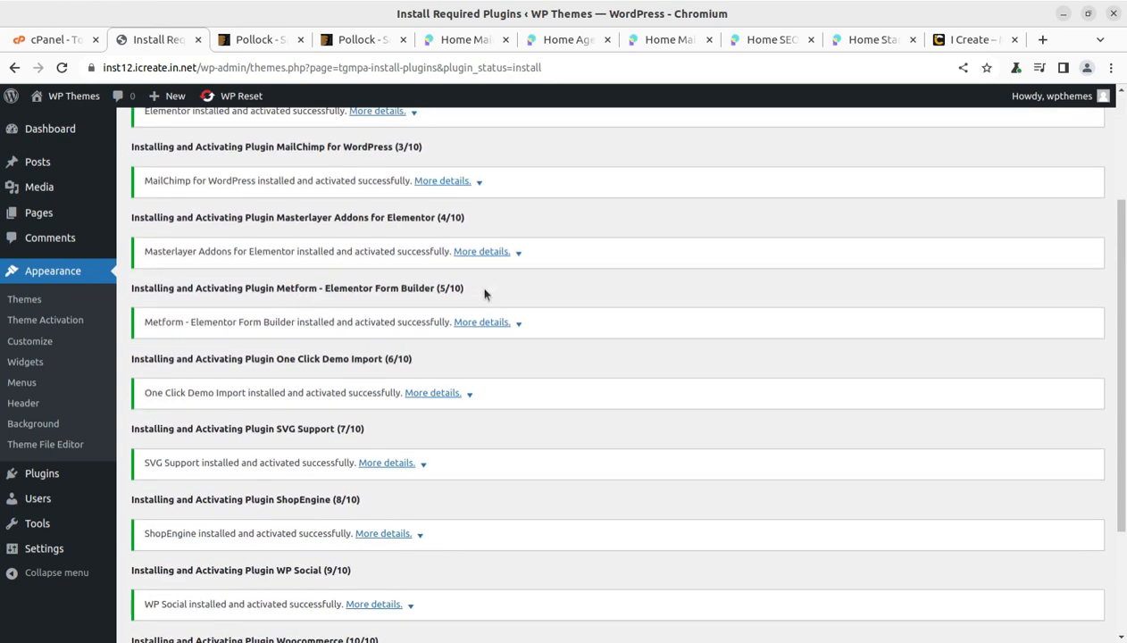
{"action": "scroll", "coordinate": [583, 259], "scroll_direction": "down", "scroll_amount": 2}
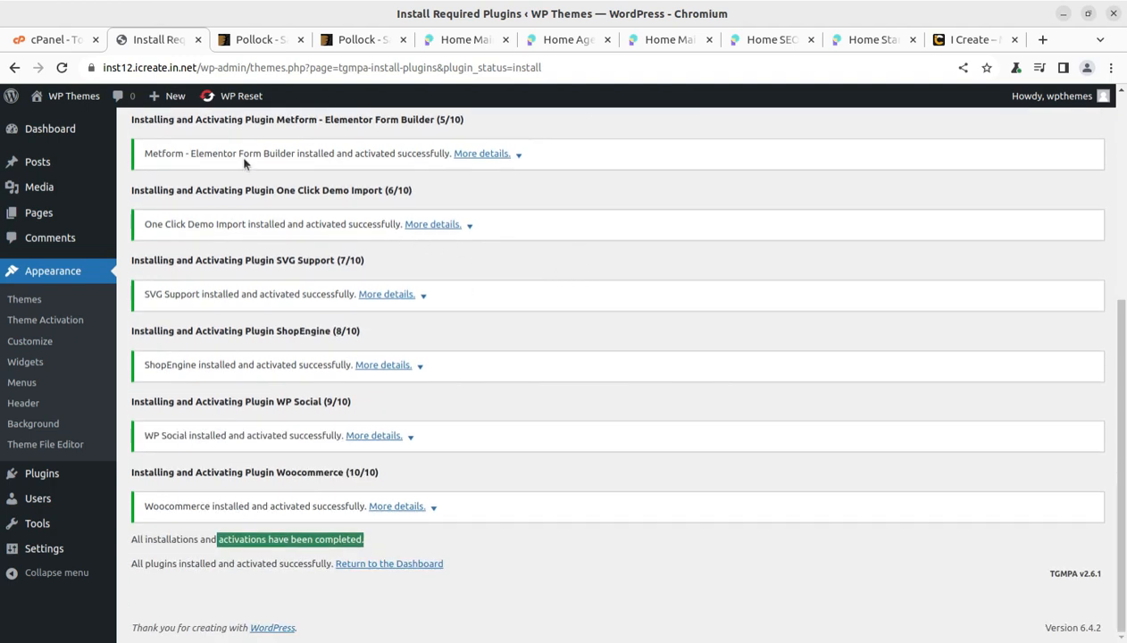
Step: Open the live site in a new browser tab and look over its front page down to the footer
{"action": "mouse_move", "coordinate": [67, 99]}
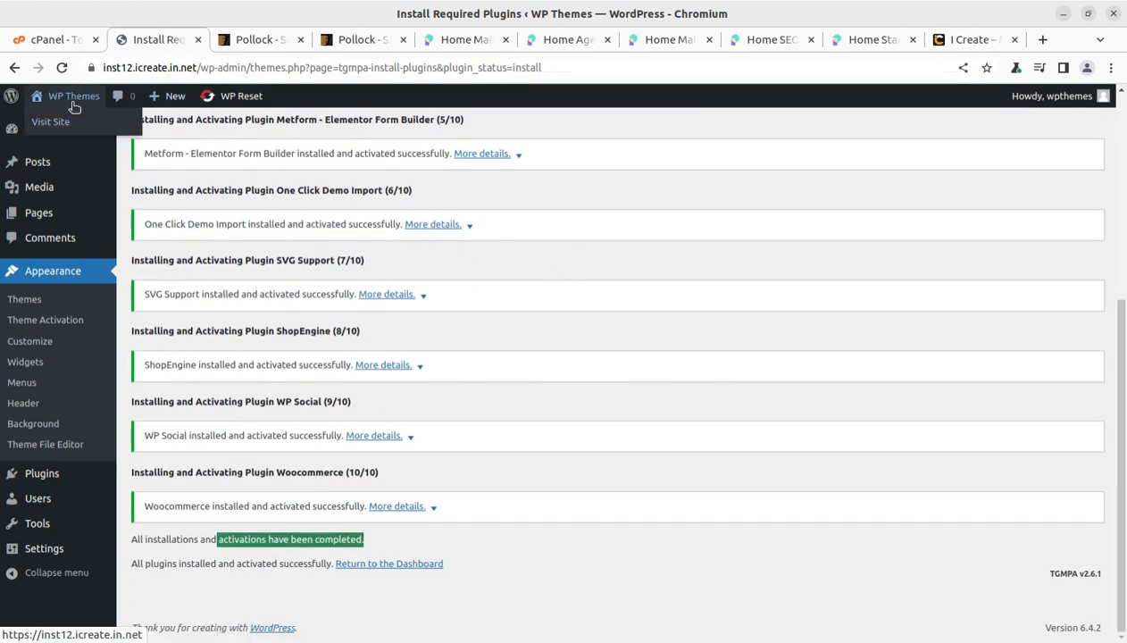
{"action": "middle_click", "coordinate": [56, 128]}
{"action": "left_click", "coordinate": [215, 41]}
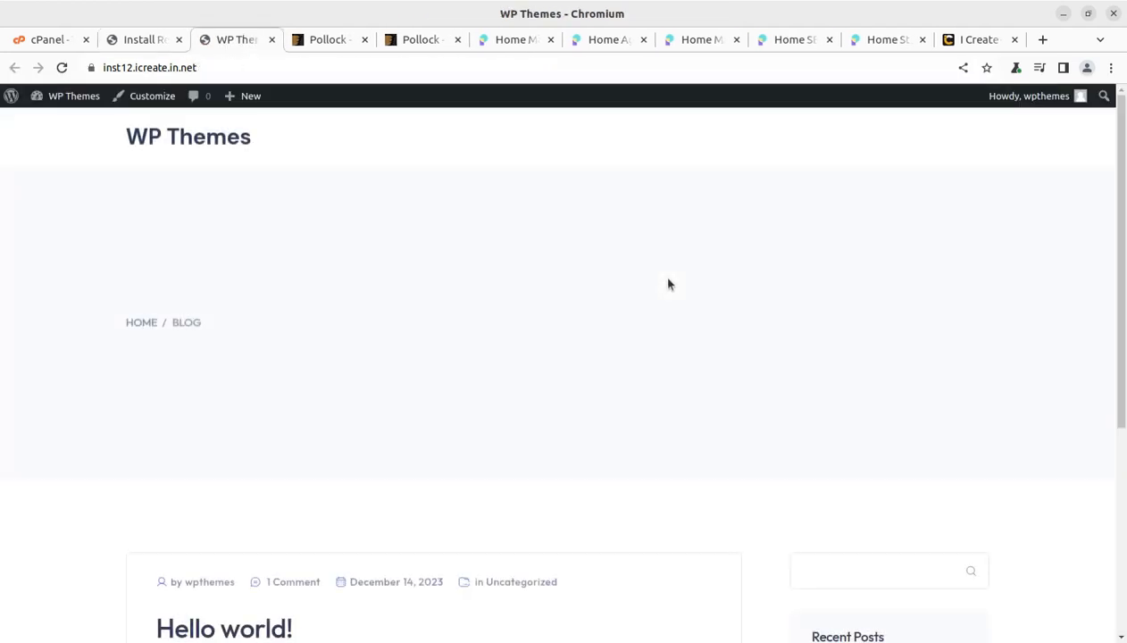
{"action": "scroll", "coordinate": [696, 300], "scroll_direction": "down", "scroll_amount": 5}
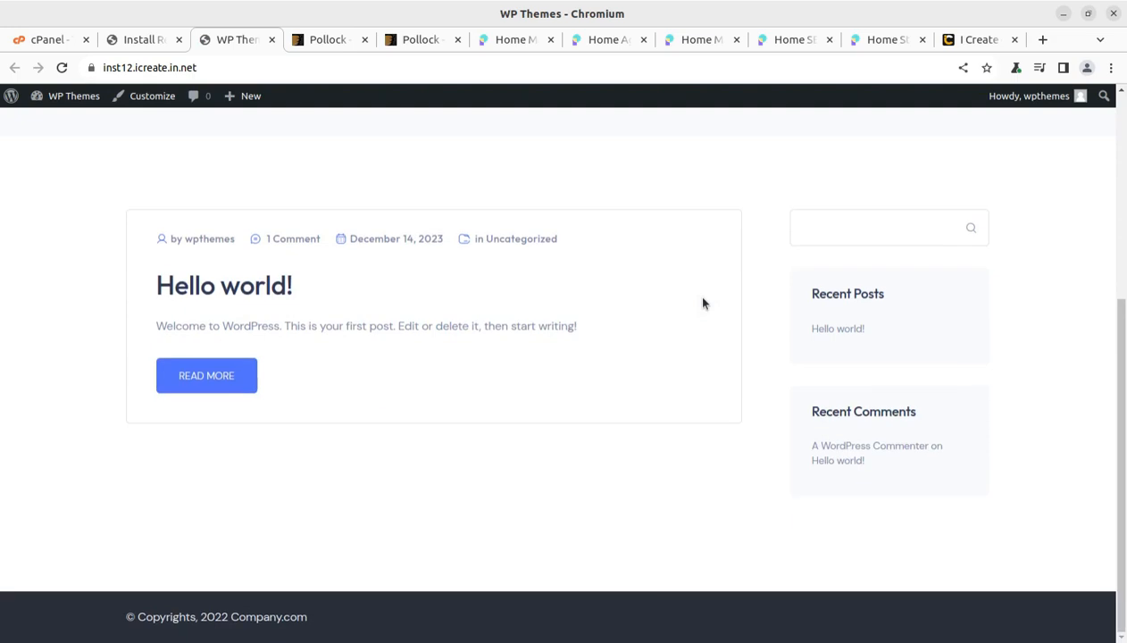
Step: Look at the Home Main, Home SEO and Home Startup demo pages of Pollock in their open browser tabs
{"action": "left_click", "coordinate": [702, 39]}
{"action": "scroll", "coordinate": [730, 203], "scroll_direction": "up", "scroll_amount": 5}
{"action": "scroll", "coordinate": [730, 203], "scroll_direction": "up", "scroll_amount": 10}
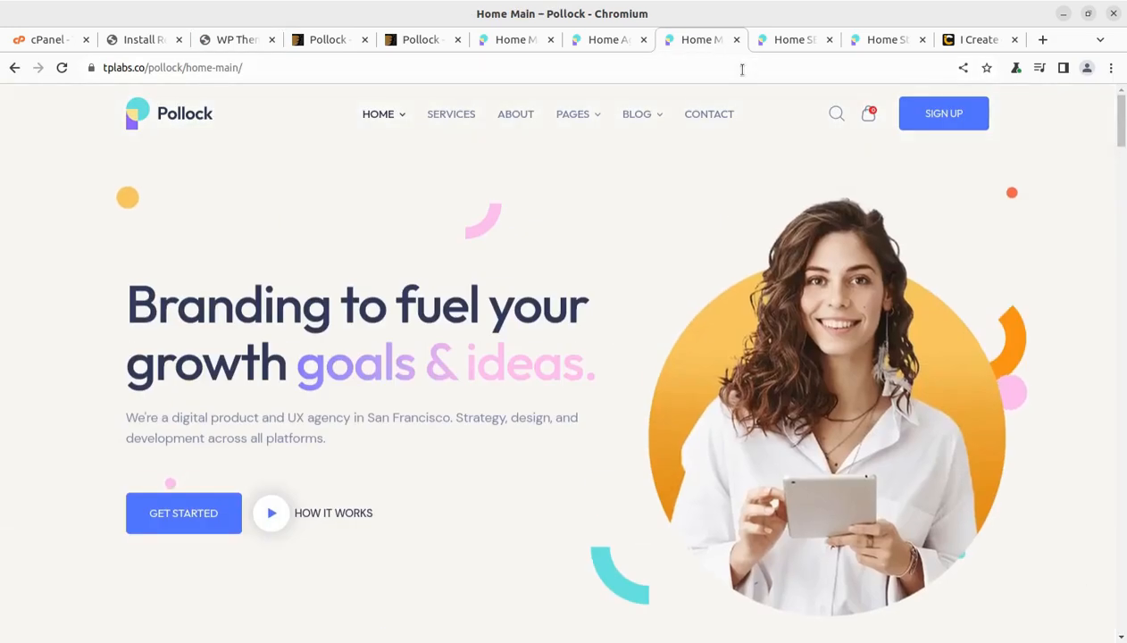
{"action": "left_click", "coordinate": [773, 41]}
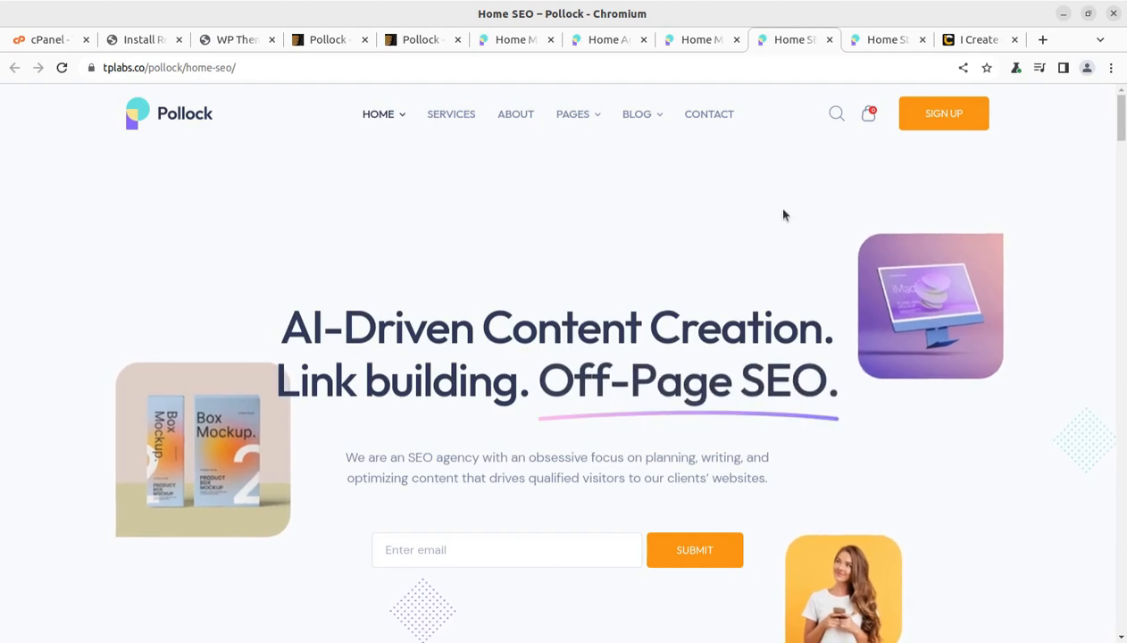
{"action": "left_click", "coordinate": [868, 41]}
{"action": "scroll", "coordinate": [572, 302], "scroll_direction": "down", "scroll_amount": 5}
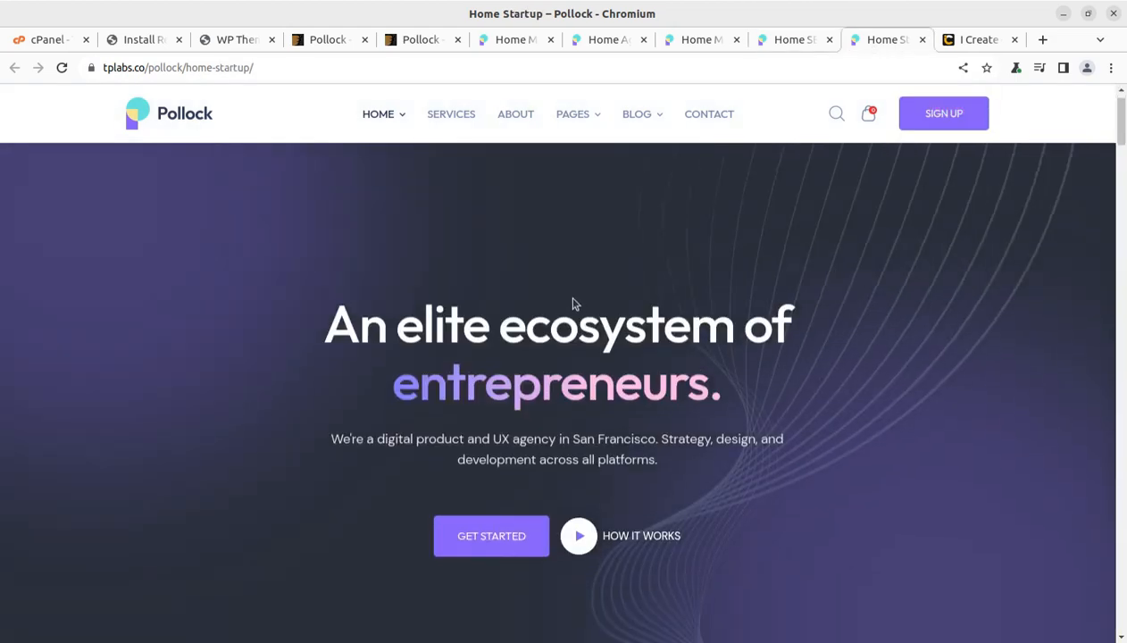
{"action": "left_click", "coordinate": [505, 41]}
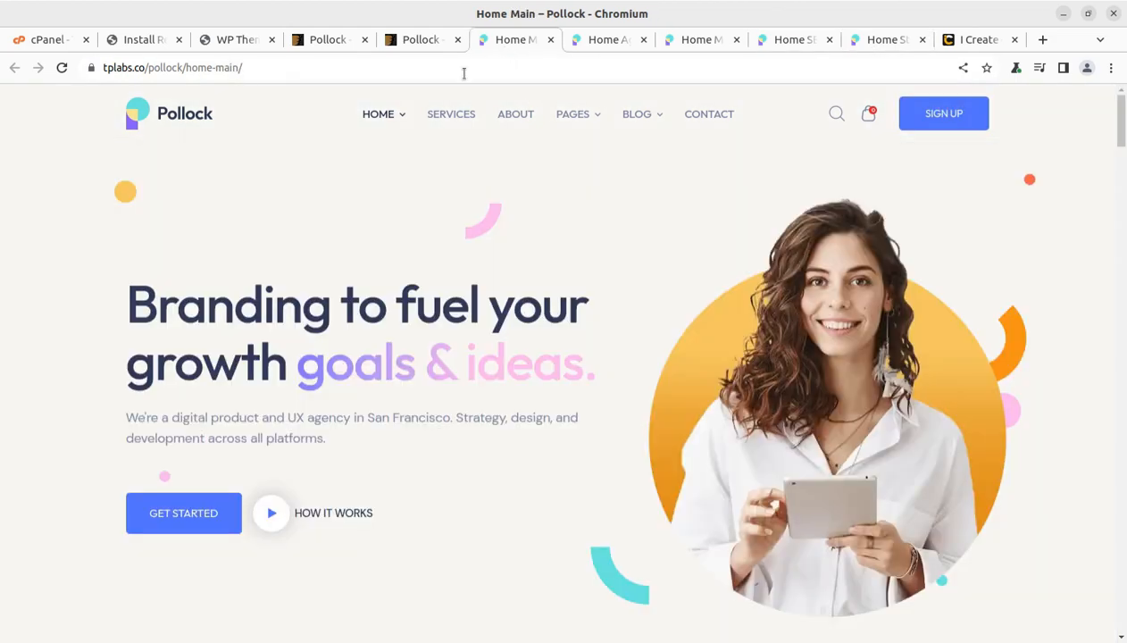
Step: Switch to the ThemeForest preview of Pollock and browse the available homepage demos from Homepage Main to the third row
{"action": "left_click", "coordinate": [415, 41]}
{"action": "scroll", "coordinate": [361, 395], "scroll_direction": "up", "scroll_amount": 2}
{"action": "scroll", "coordinate": [361, 395], "scroll_direction": "up", "scroll_amount": 10}
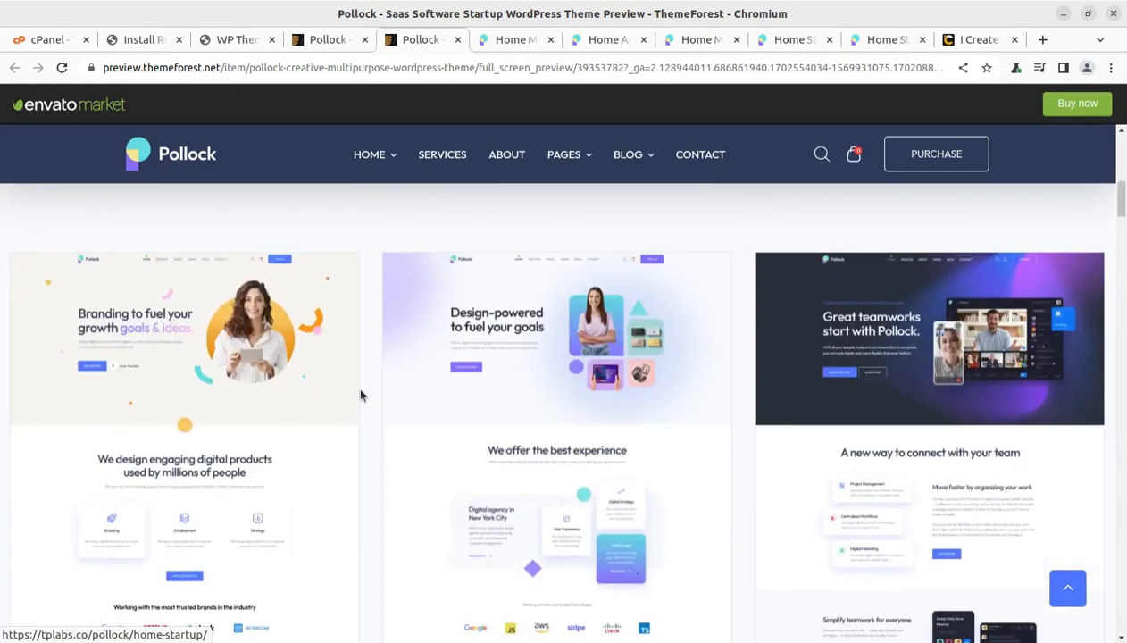
{"action": "scroll", "coordinate": [348, 393], "scroll_direction": "down", "scroll_amount": 2}
{"action": "scroll", "coordinate": [268, 384], "scroll_direction": "down", "scroll_amount": 3}
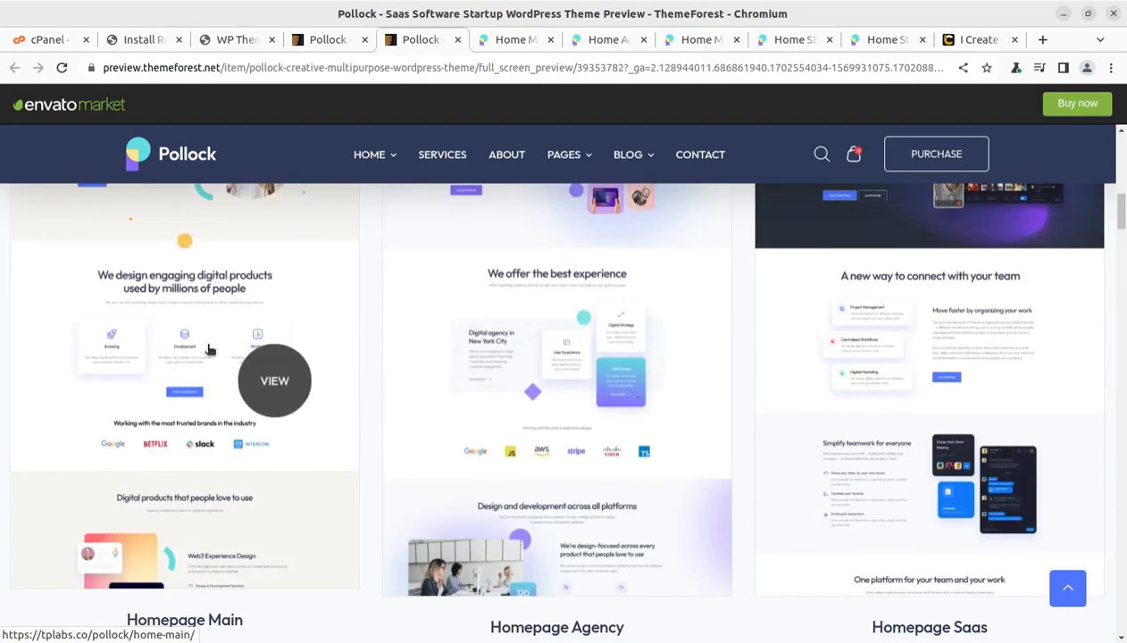
{"action": "scroll", "coordinate": [1114, 354], "scroll_direction": "down", "scroll_amount": 1}
{"action": "scroll", "coordinate": [843, 384], "scroll_direction": "down", "scroll_amount": 3}
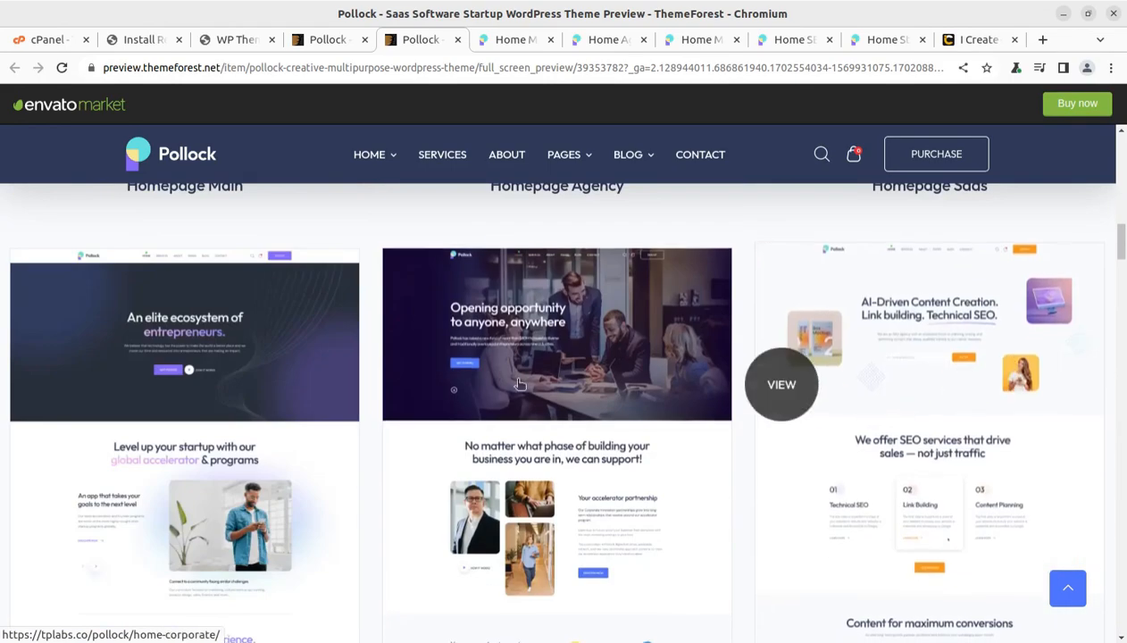
{"action": "scroll", "coordinate": [294, 377], "scroll_direction": "down", "scroll_amount": 6}
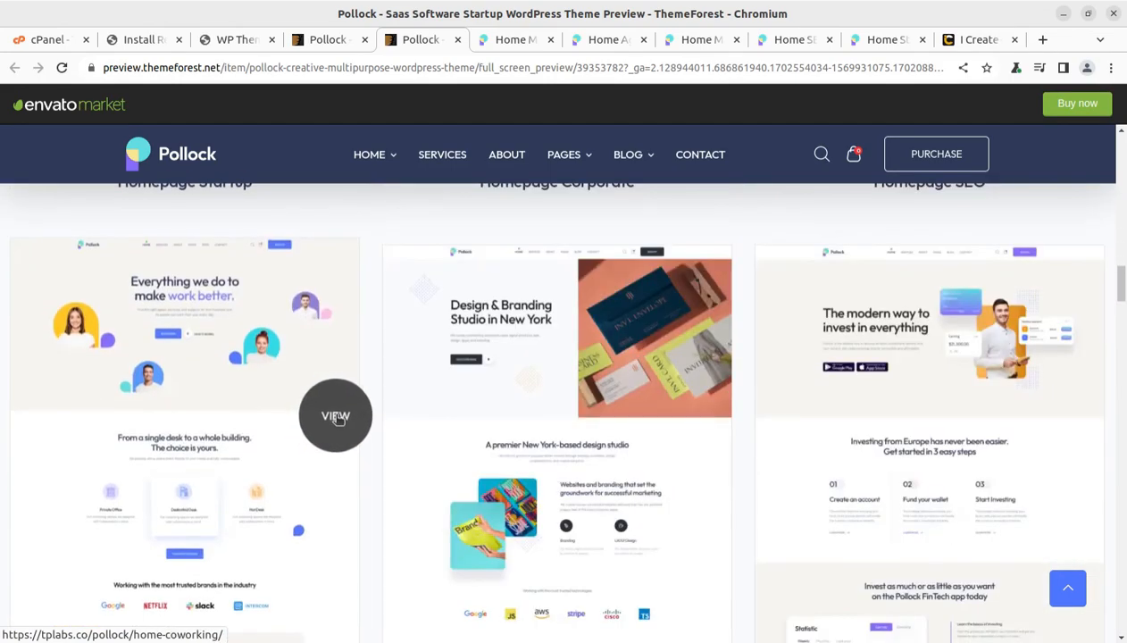
{"action": "scroll", "coordinate": [335, 418], "scroll_direction": "down", "scroll_amount": 3}
{"action": "scroll", "coordinate": [335, 416], "scroll_direction": "up", "scroll_amount": 3}
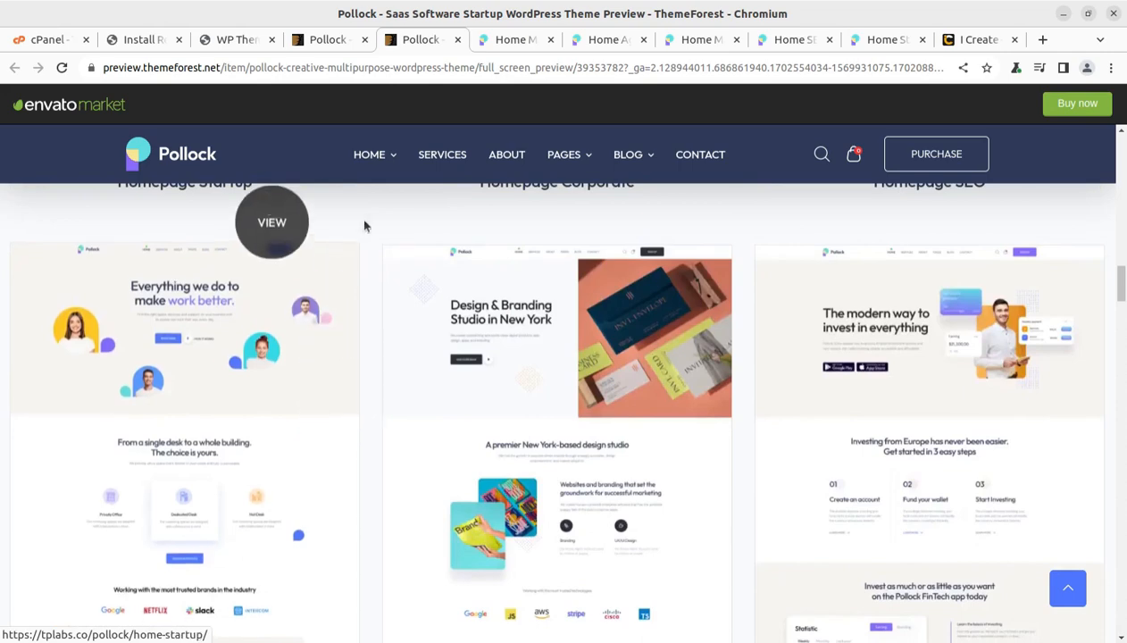
Step: Switch to the WordPress admin's plugin installation tab and open the Dashboard home
{"action": "left_click", "coordinate": [134, 43]}
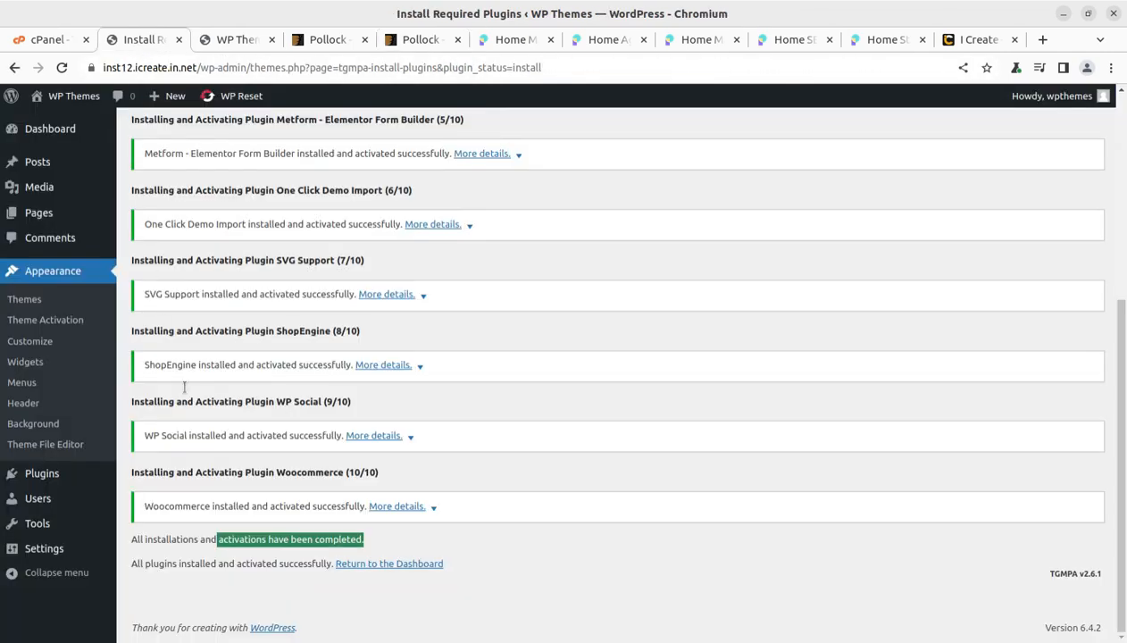
{"action": "left_click", "coordinate": [49, 275]}
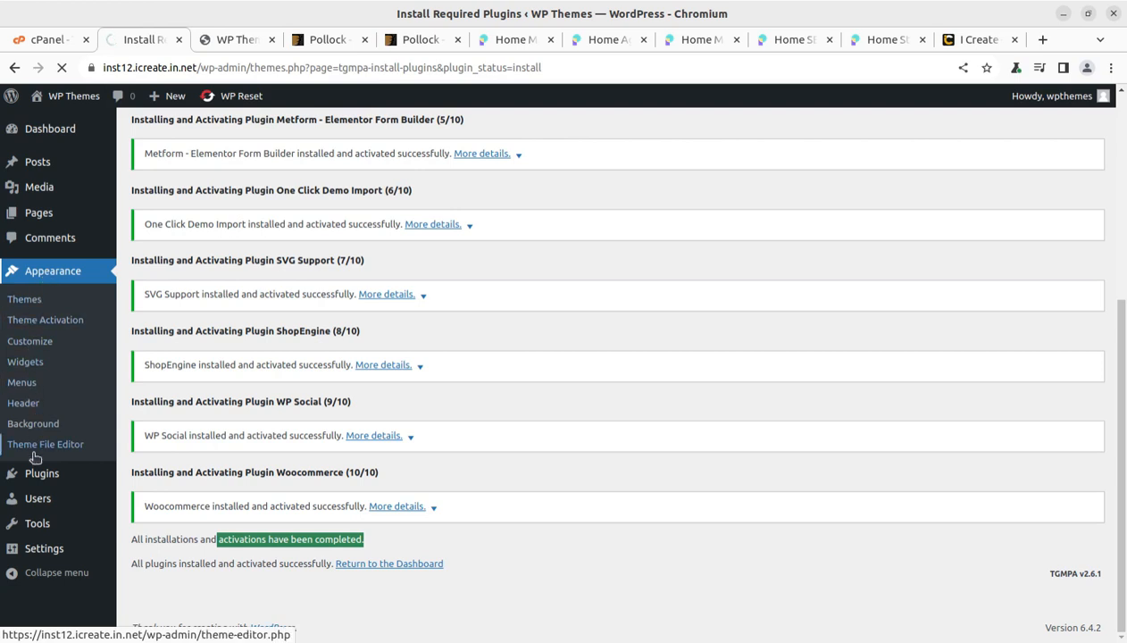
{"action": "mouse_move", "coordinate": [47, 141]}
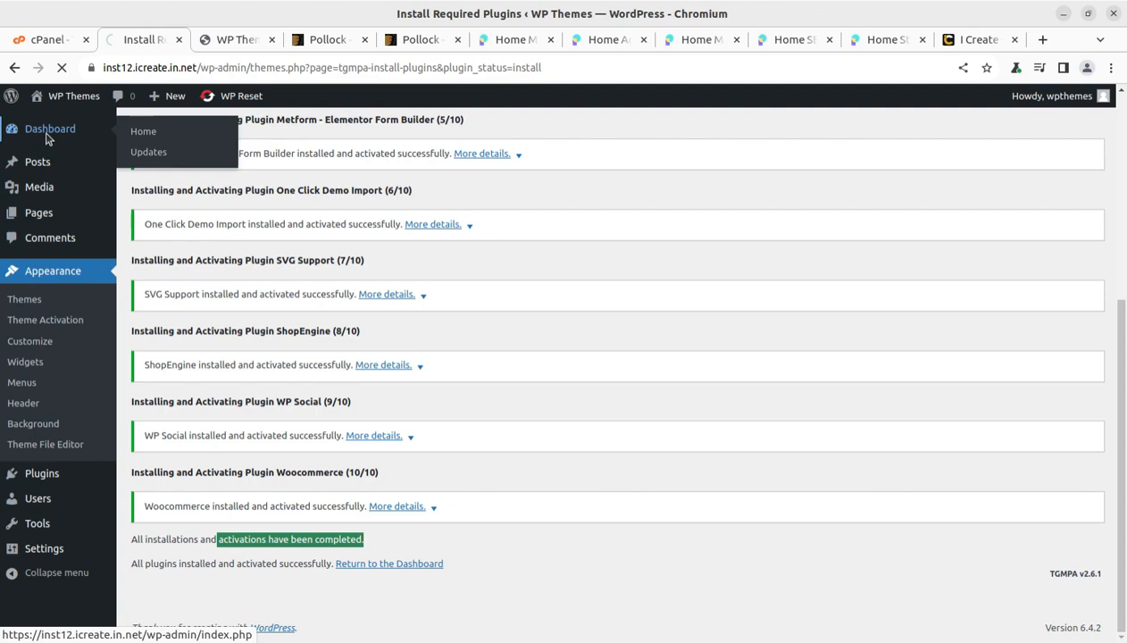
{"action": "left_click", "coordinate": [46, 138]}
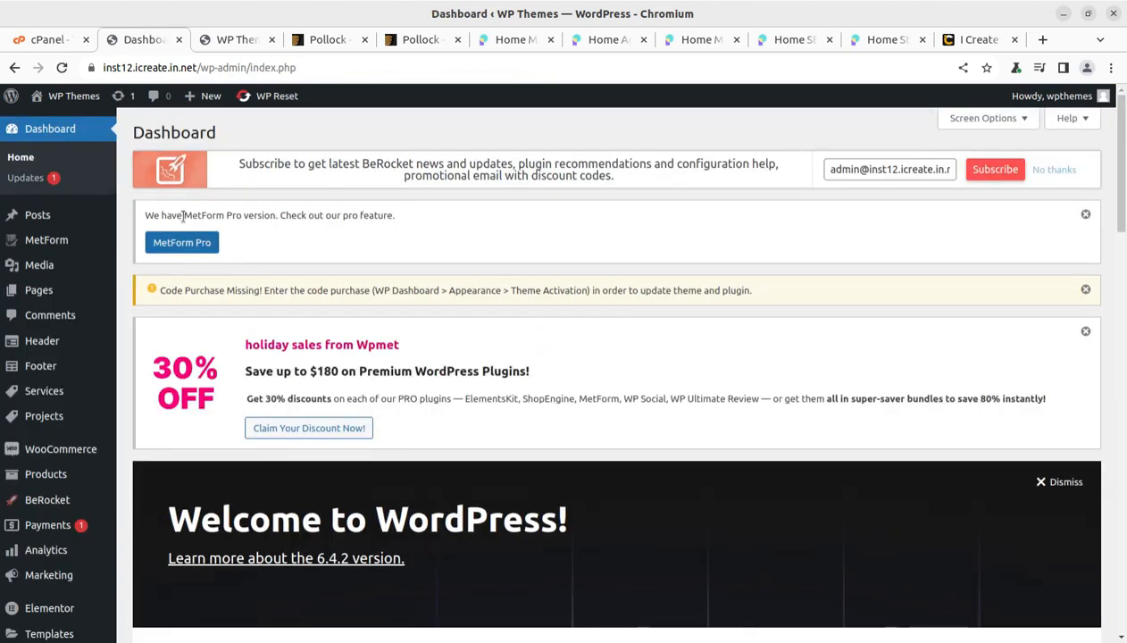
Step: Dismiss the MetForm Pro, purchase code and holiday sales notices, decline the BeRocket subscription, and dismiss the welcome panel
{"action": "left_click", "coordinate": [1085, 215]}
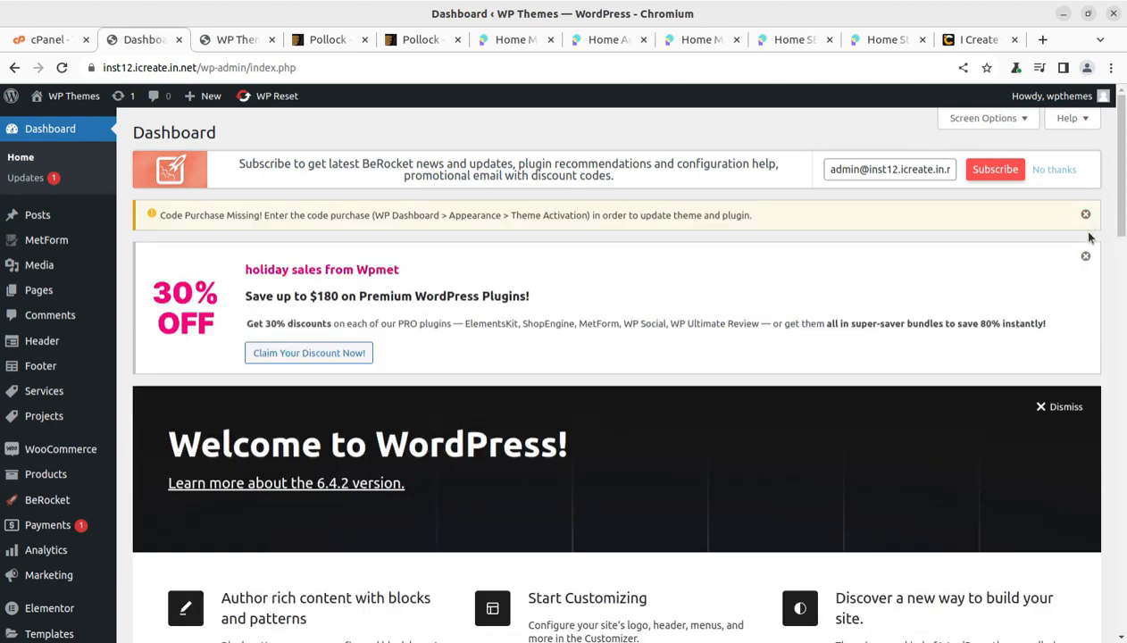
{"action": "left_click", "coordinate": [1085, 216]}
{"action": "left_click", "coordinate": [1085, 216]}
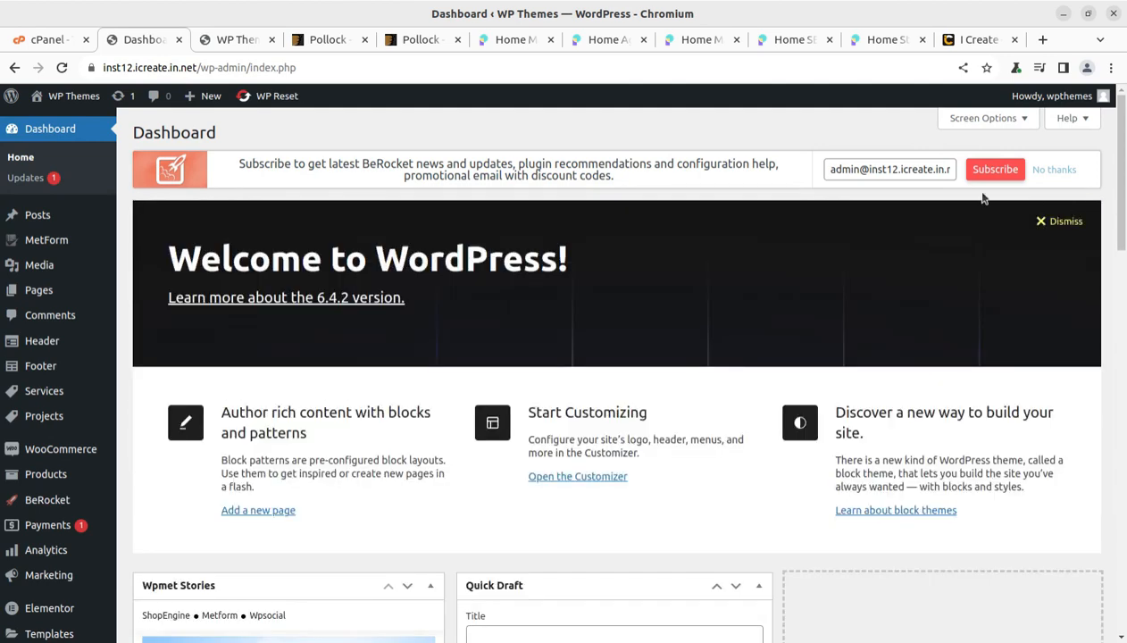
{"action": "left_click", "coordinate": [1056, 171]}
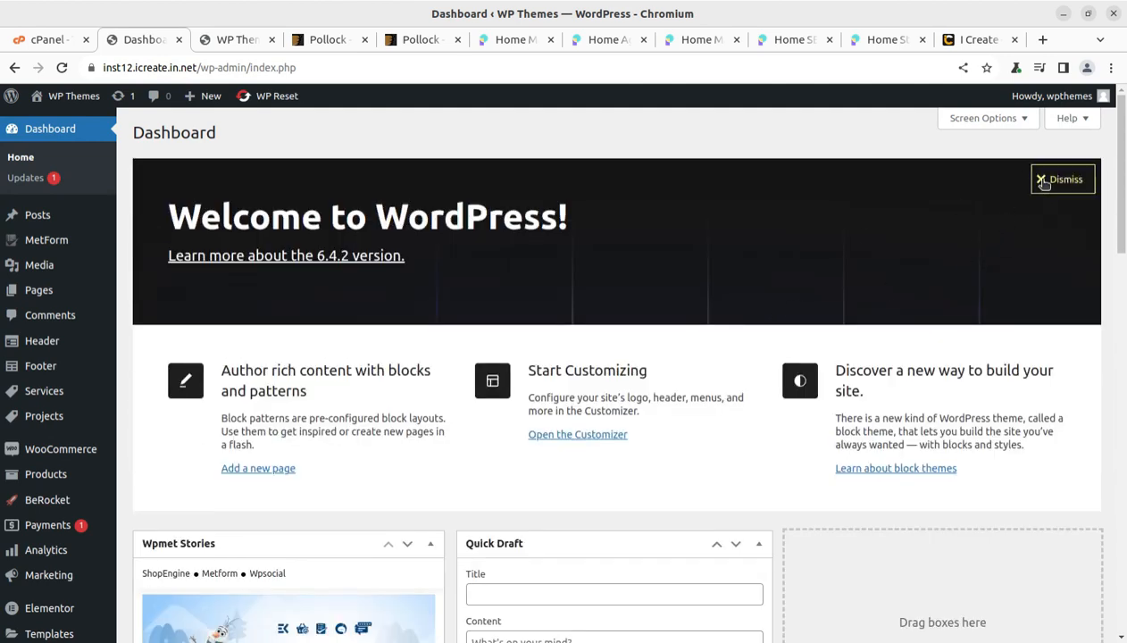
{"action": "left_click", "coordinate": [1057, 178]}
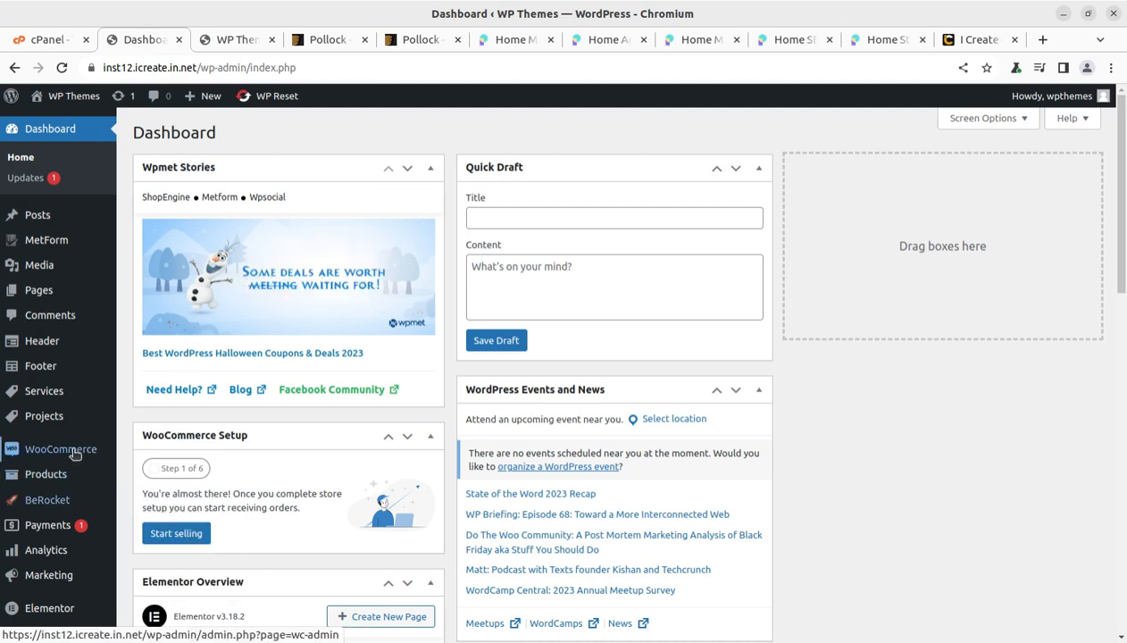
Step: Open the One Click Demo Import page and look over the Pollock demo offered for import
{"action": "mouse_move", "coordinate": [93, 497]}
{"action": "scroll", "coordinate": [93, 497], "scroll_direction": "down", "scroll_amount": 3}
{"action": "mouse_move", "coordinate": [60, 444]}
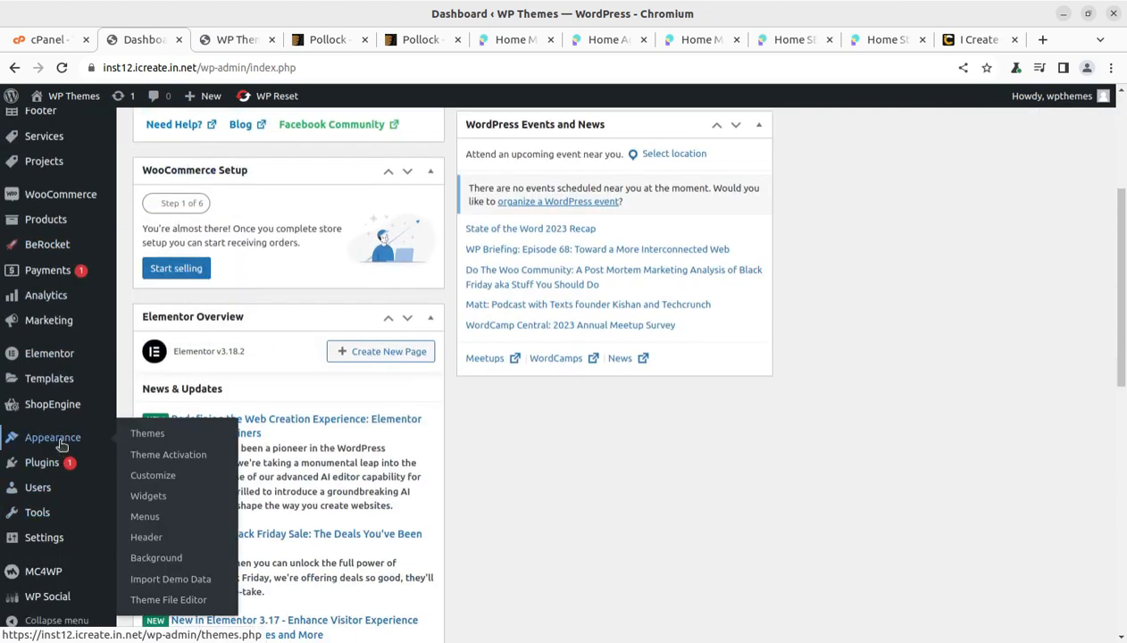
{"action": "left_click", "coordinate": [183, 581]}
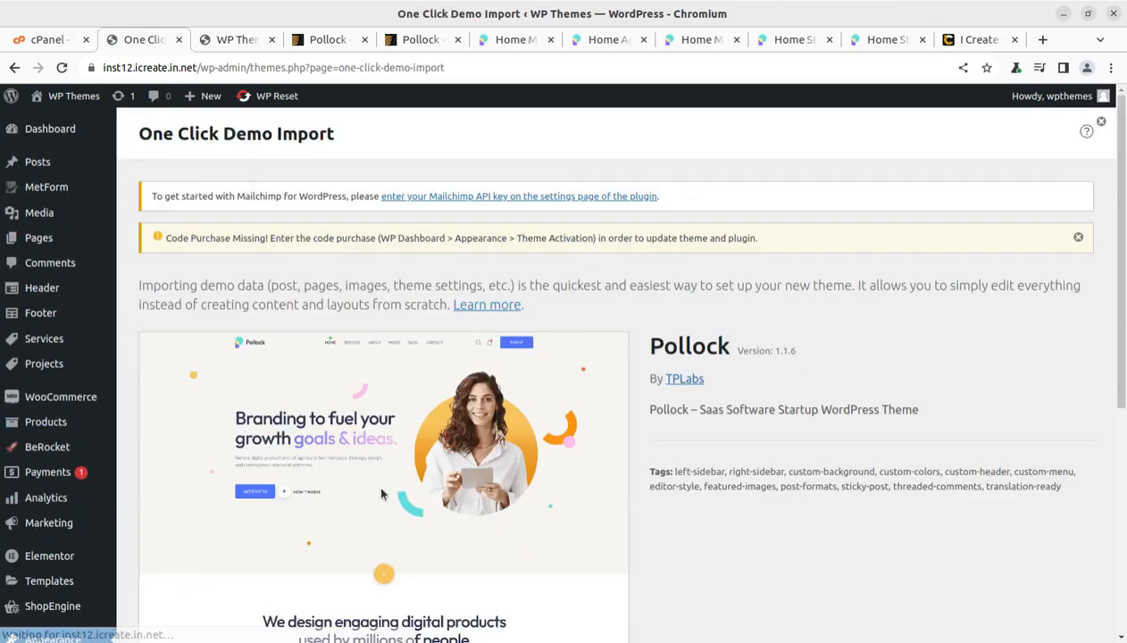
{"action": "scroll", "coordinate": [297, 407], "scroll_direction": "down", "scroll_amount": 3}
{"action": "scroll", "coordinate": [364, 417], "scroll_direction": "up", "scroll_amount": 2}
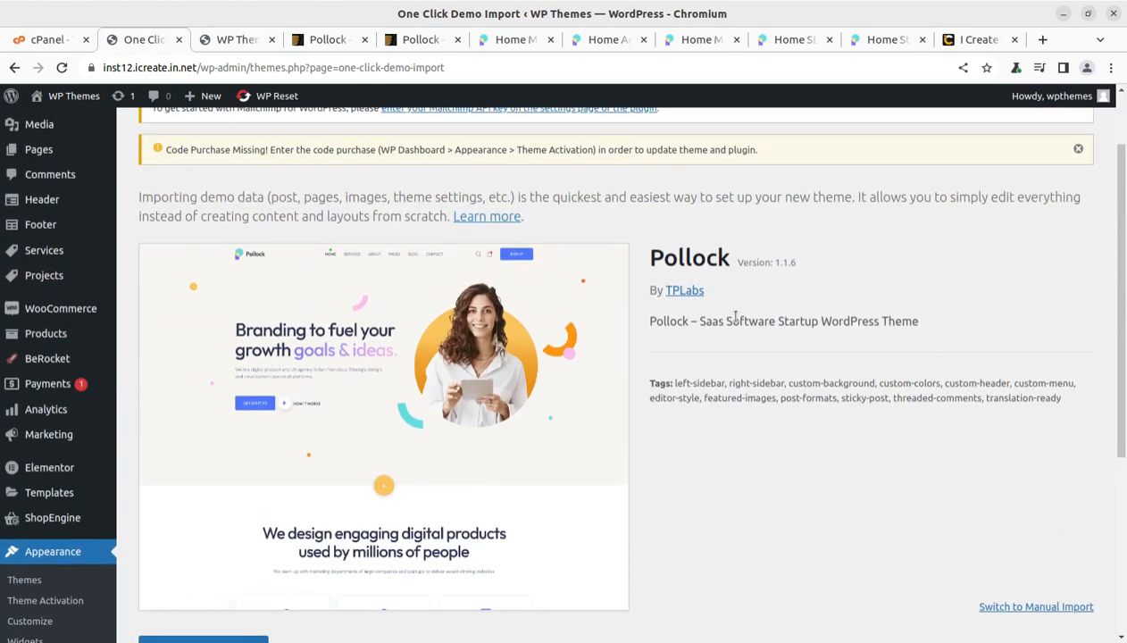
{"action": "scroll", "coordinate": [588, 335], "scroll_direction": "down", "scroll_amount": 3}
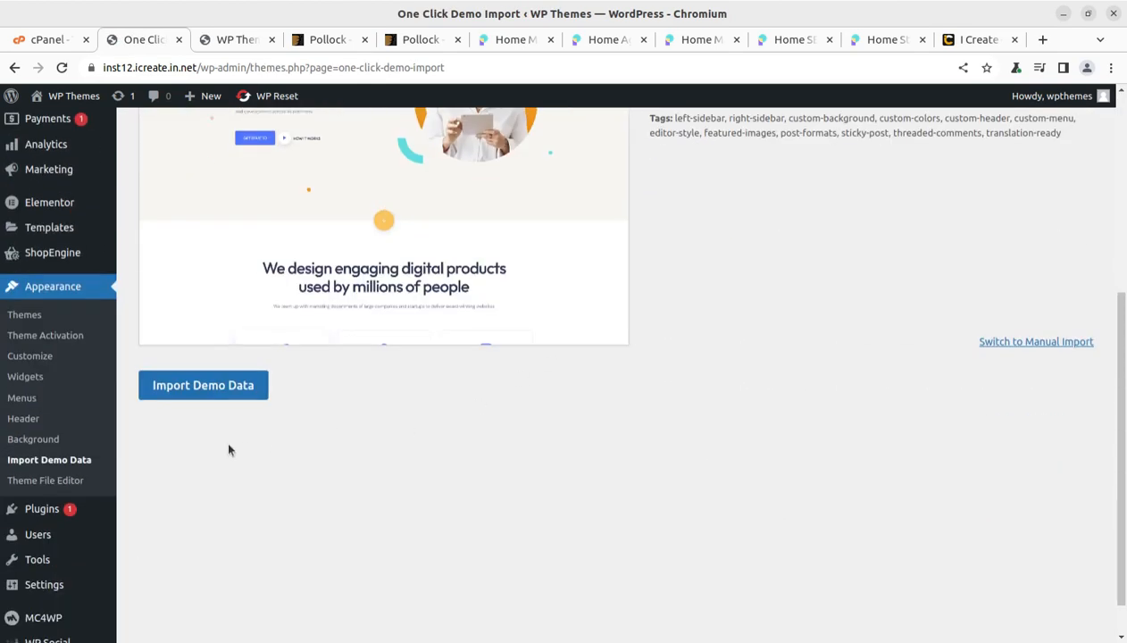
Step: Start the Pollock demo data import without selecting WPForms, All in One SEO or MonsterInsights
{"action": "left_click", "coordinate": [203, 390]}
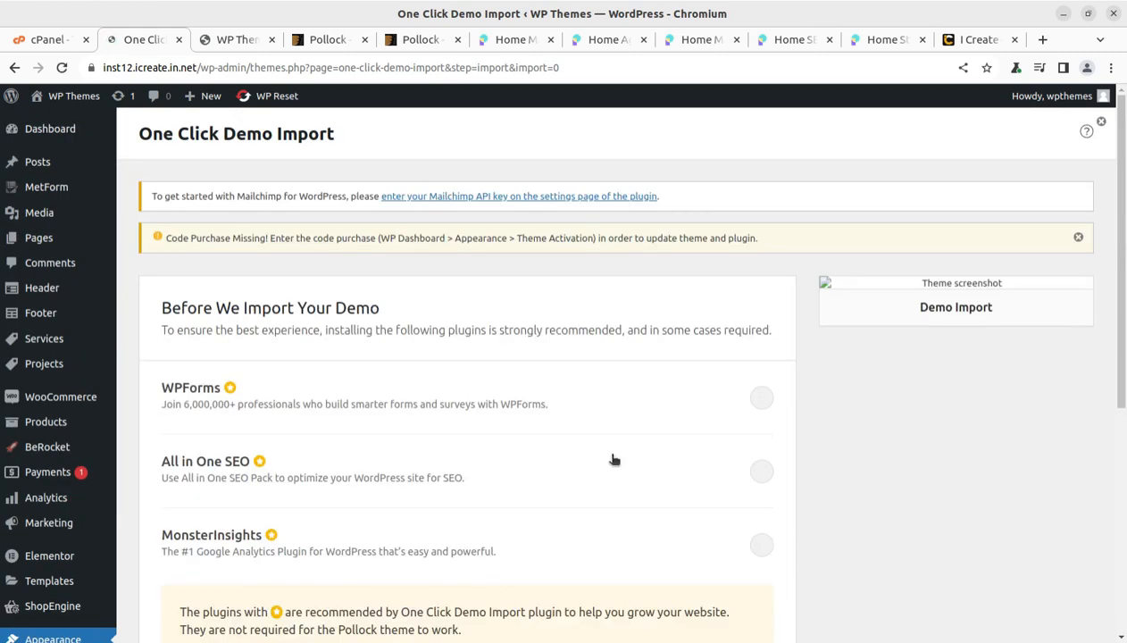
{"action": "scroll", "coordinate": [641, 449], "scroll_direction": "down", "scroll_amount": 1}
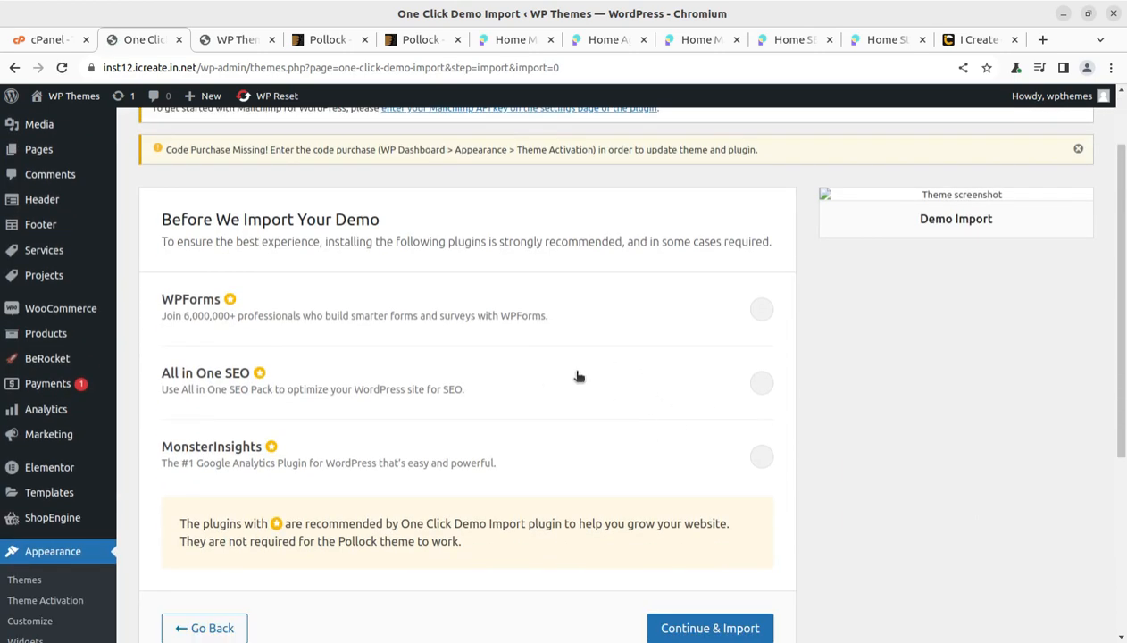
{"action": "scroll", "coordinate": [842, 396], "scroll_direction": "down", "scroll_amount": 1}
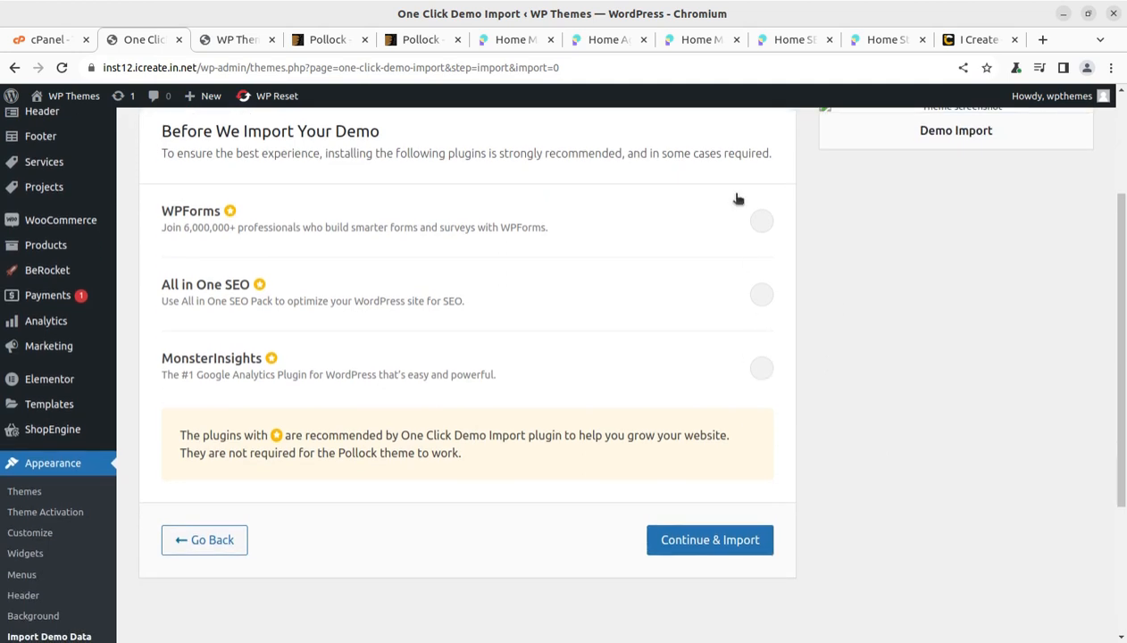
{"action": "left_click", "coordinate": [719, 539]}
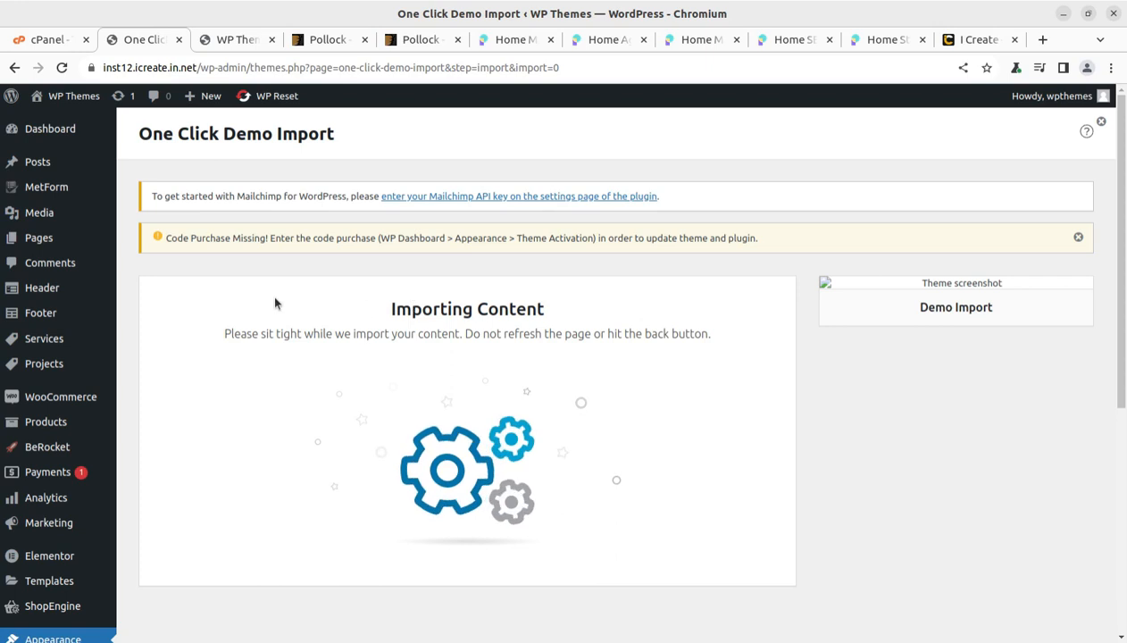
Step: Open the Media Library in a new browser tab, check the imported items, and return to the import progress
{"action": "mouse_move", "coordinate": [47, 220]}
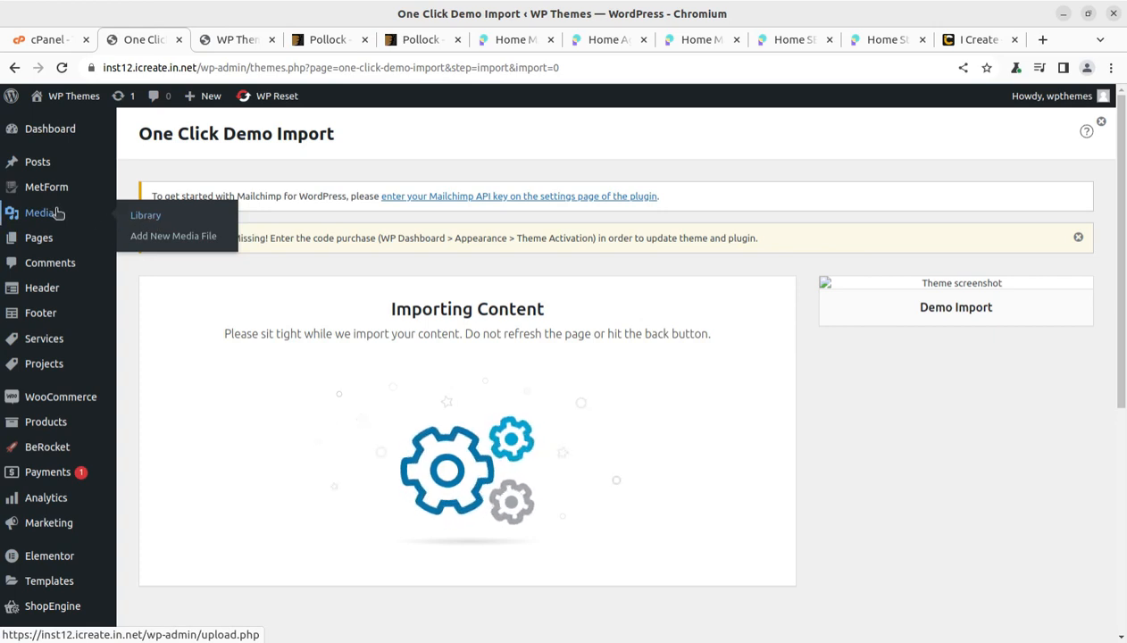
{"action": "middle_click", "coordinate": [155, 214]}
{"action": "key", "text": "ctrl+Tab"}
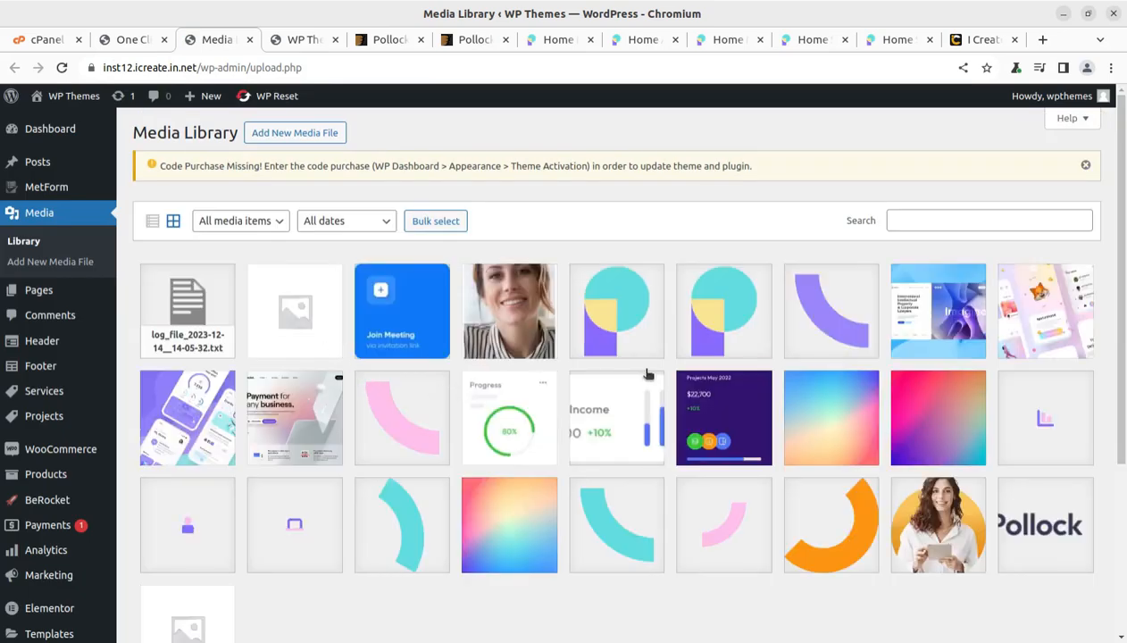
{"action": "scroll", "coordinate": [607, 379], "scroll_direction": "down", "scroll_amount": 3}
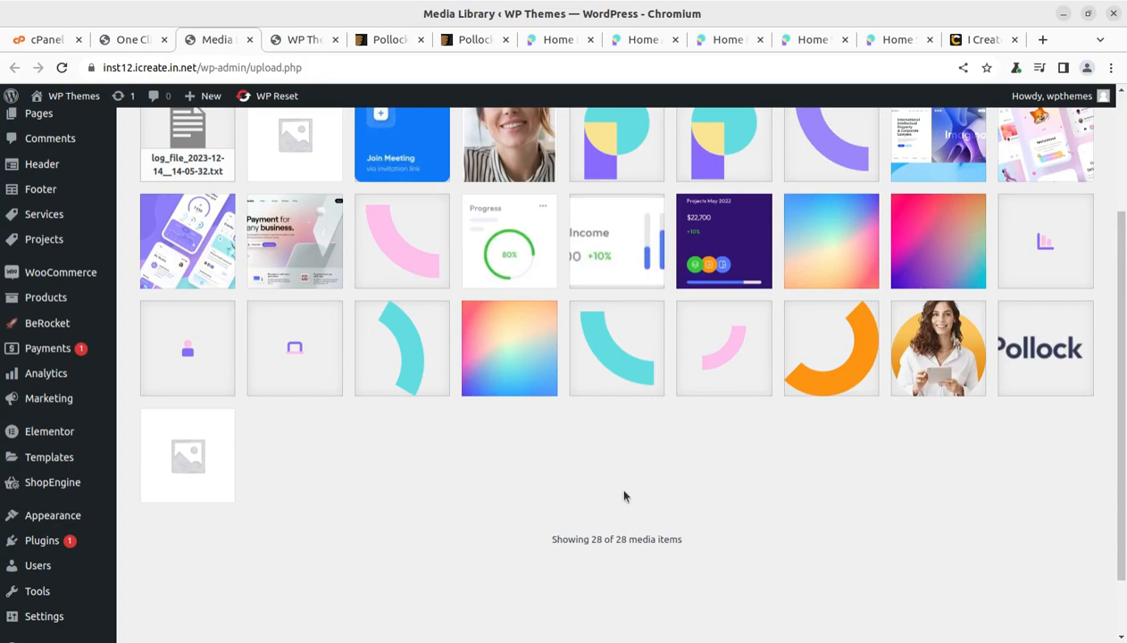
{"action": "left_click", "coordinate": [134, 41]}
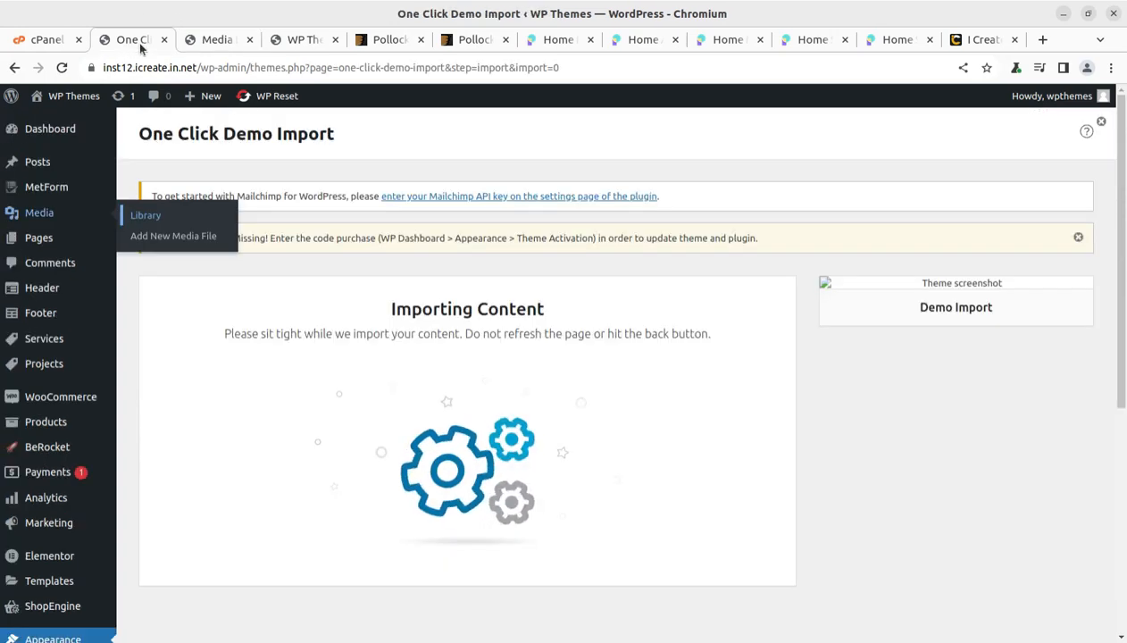
Step: Look over Pollock's Home Main demo page down to the service cards, and view its Services page
{"action": "left_click", "coordinate": [393, 41]}
{"action": "left_click", "coordinate": [541, 45]}
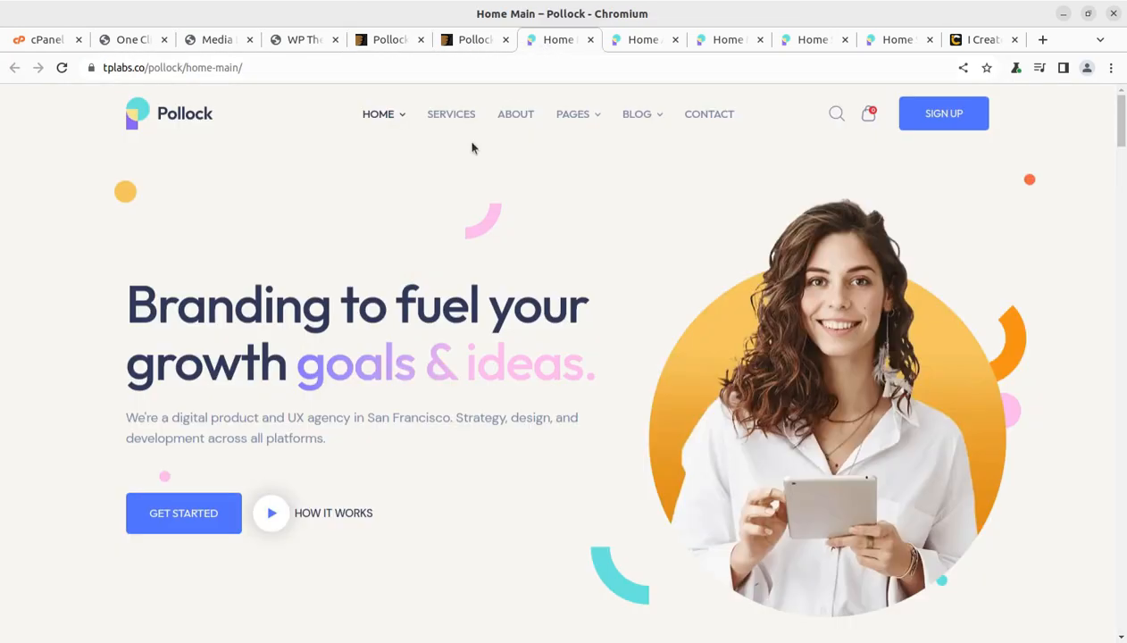
{"action": "mouse_move", "coordinate": [401, 118]}
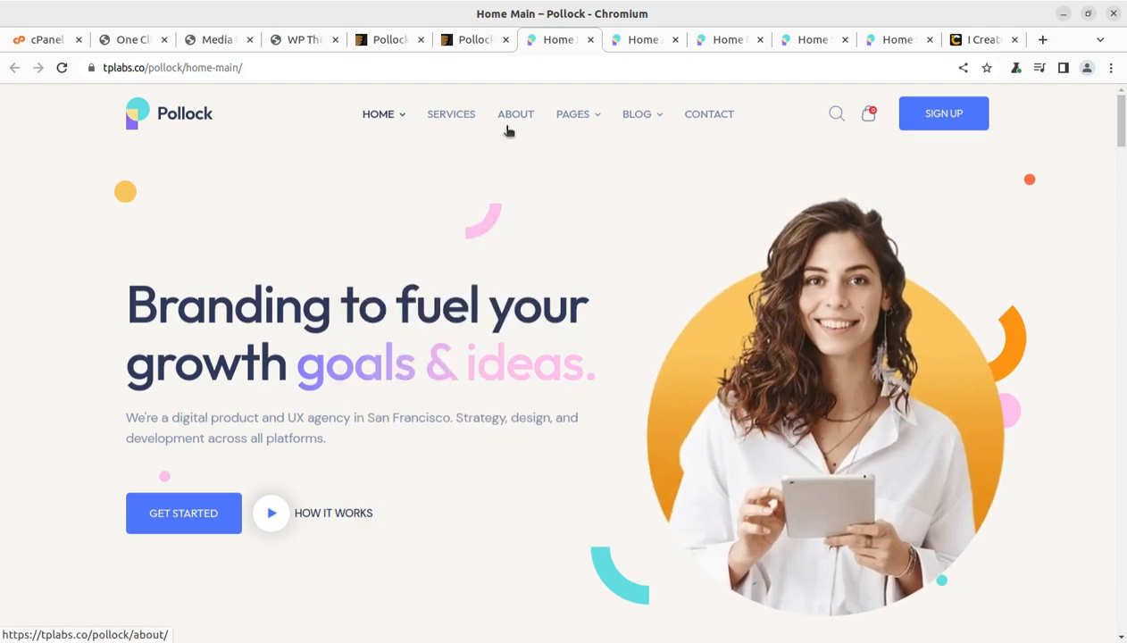
{"action": "scroll", "coordinate": [737, 293], "scroll_direction": "down", "scroll_amount": 7}
{"action": "scroll", "coordinate": [522, 354], "scroll_direction": "down", "scroll_amount": 3}
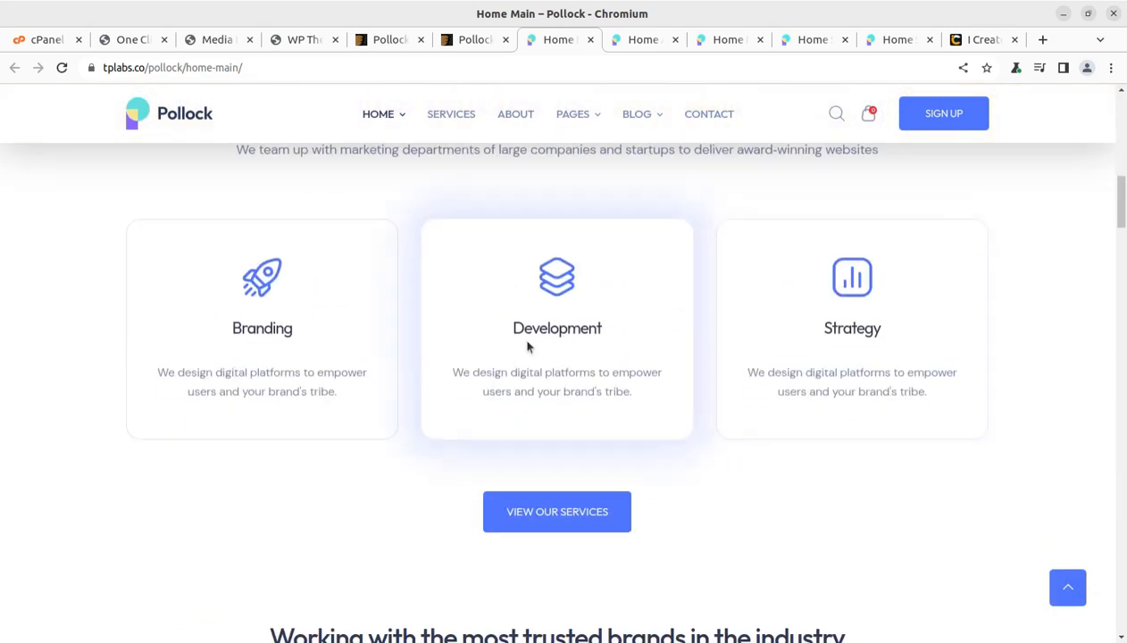
{"action": "left_click", "coordinate": [527, 520]}
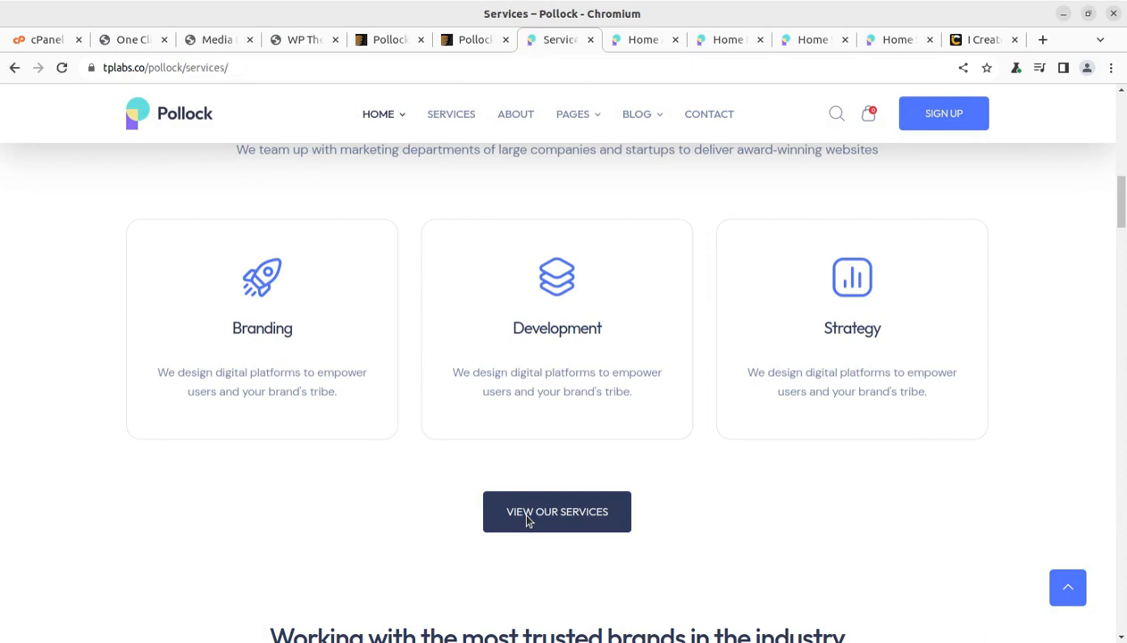
{"action": "scroll", "coordinate": [479, 408], "scroll_direction": "down", "scroll_amount": 3}
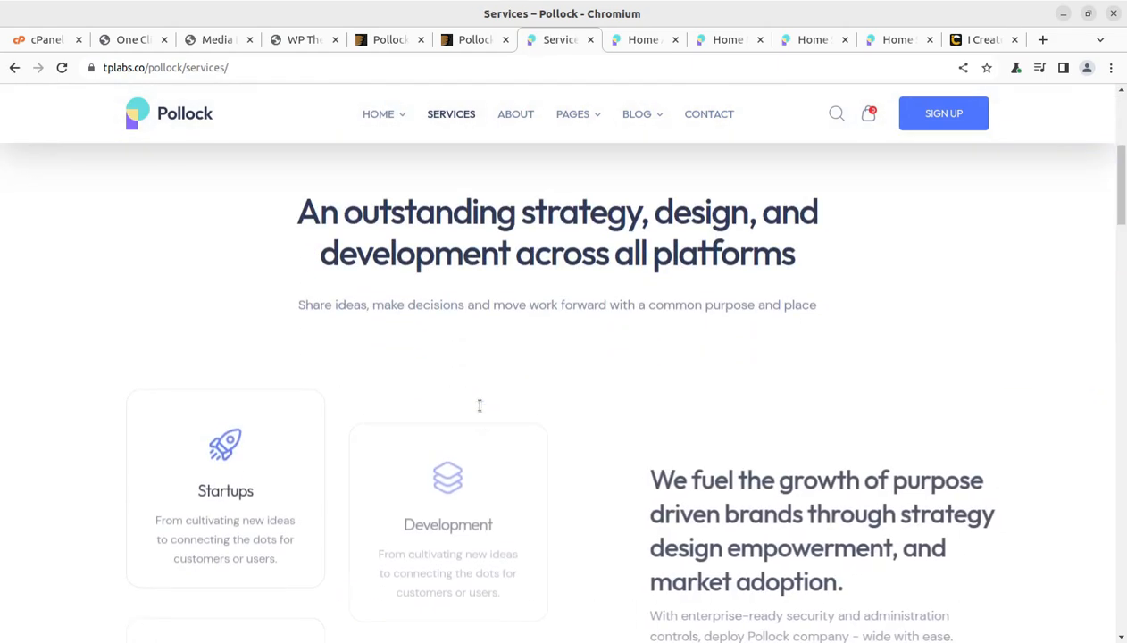
{"action": "scroll", "coordinate": [481, 409], "scroll_direction": "down", "scroll_amount": 2}
Step: Browse the About, Projects and Contact pages of the Pollock demo site
{"action": "left_click", "coordinate": [515, 116]}
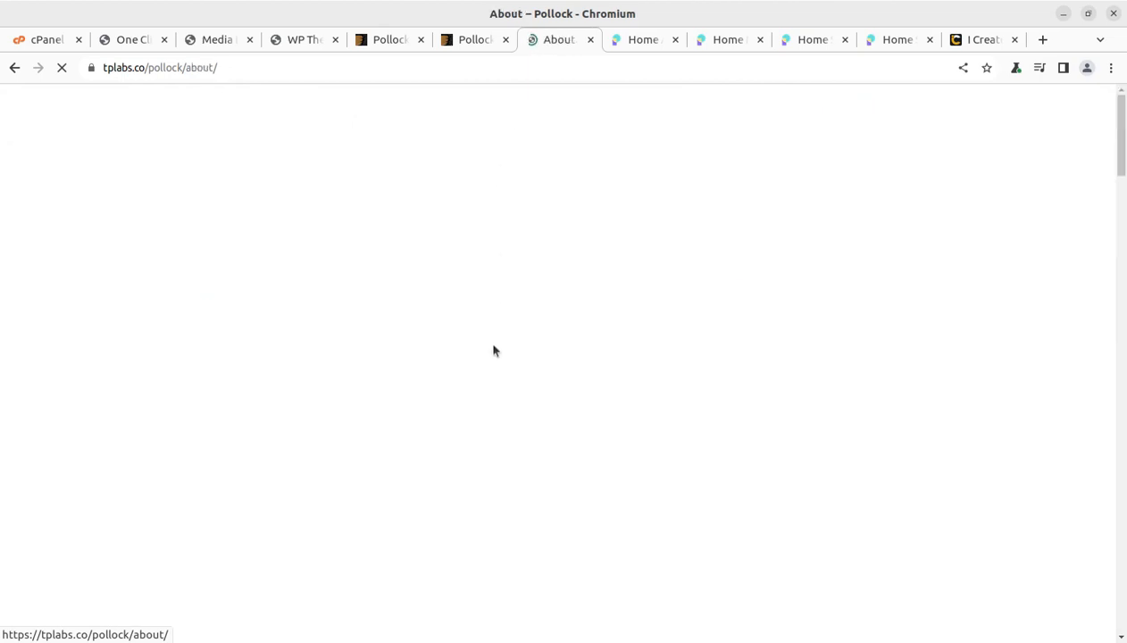
{"action": "scroll", "coordinate": [686, 394], "scroll_direction": "down", "scroll_amount": 12}
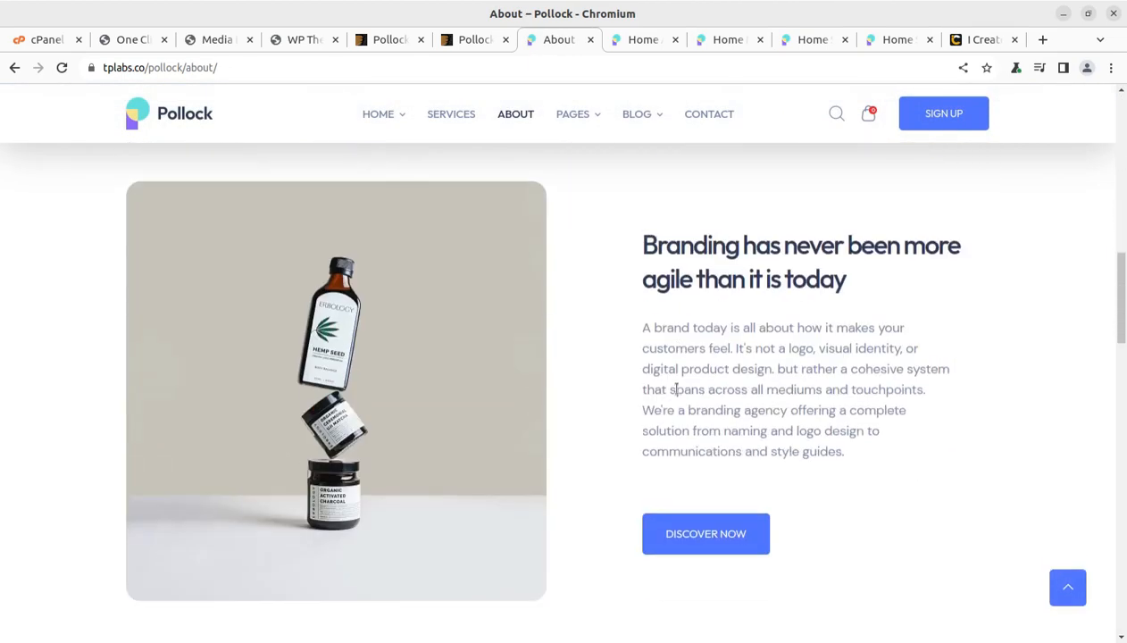
{"action": "scroll", "coordinate": [674, 392], "scroll_direction": "down", "scroll_amount": 4}
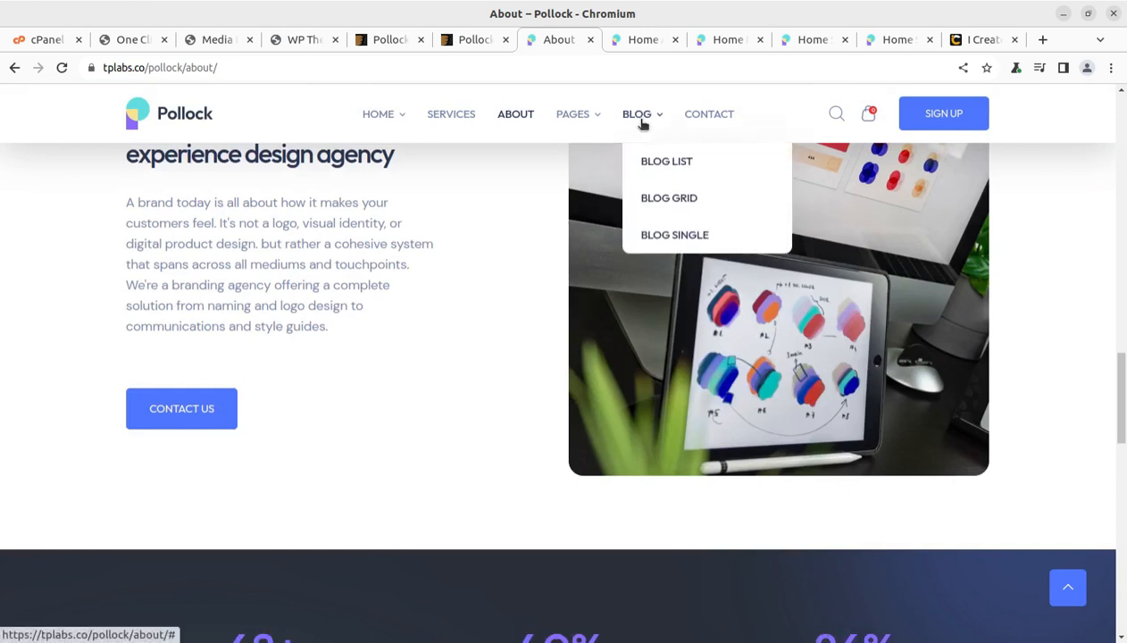
{"action": "mouse_move", "coordinate": [584, 119]}
{"action": "left_click", "coordinate": [589, 164]}
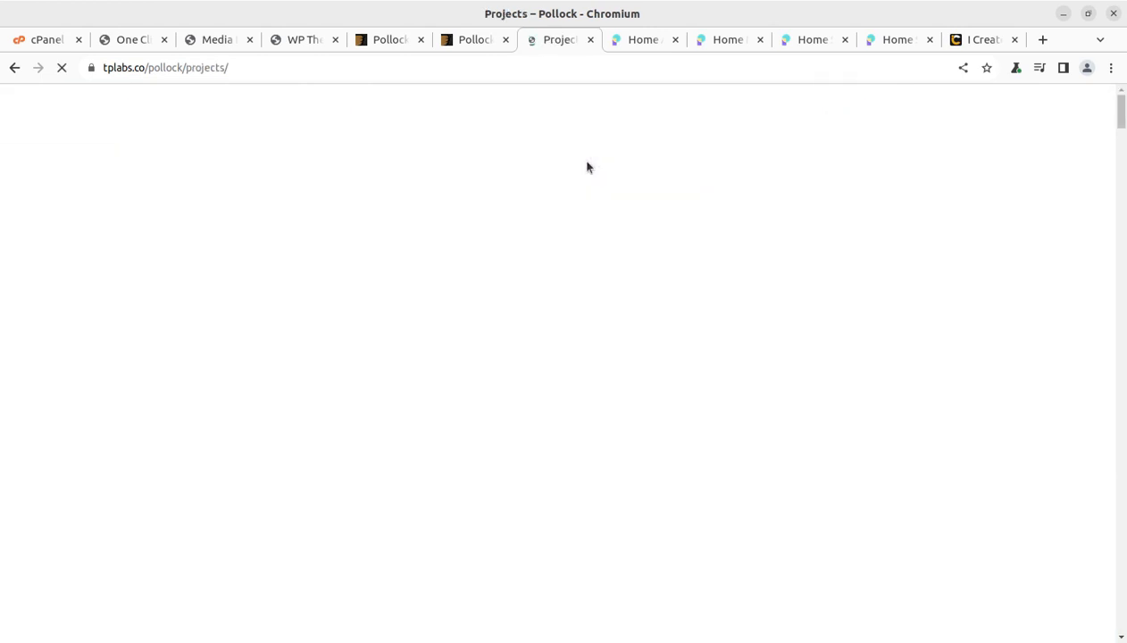
{"action": "scroll", "coordinate": [659, 304], "scroll_direction": "down", "scroll_amount": 6}
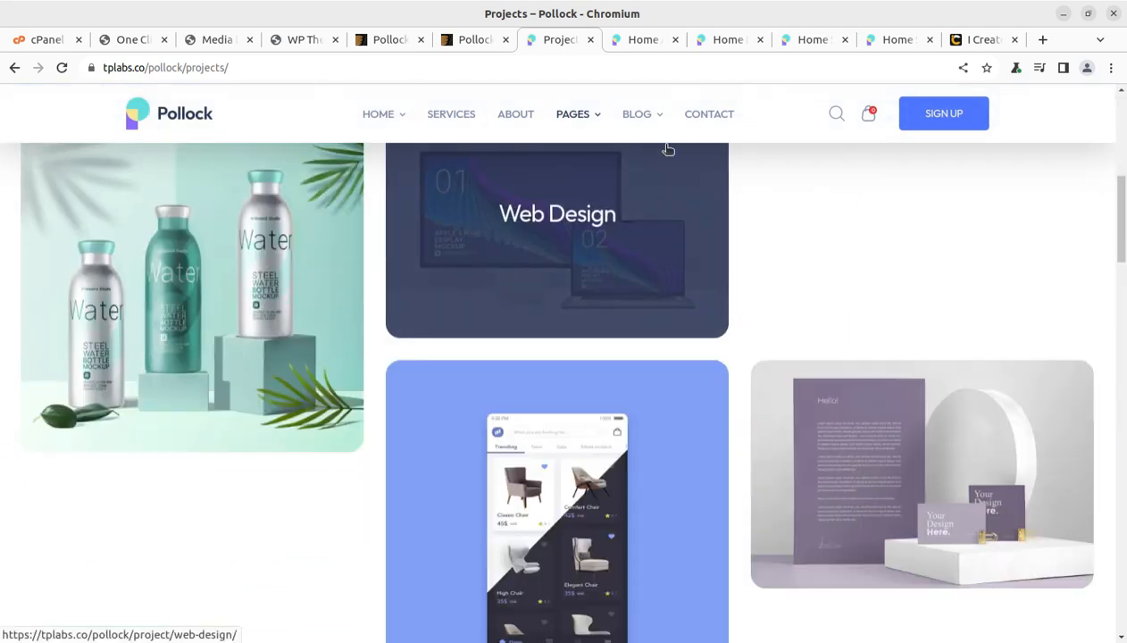
{"action": "left_click", "coordinate": [707, 117]}
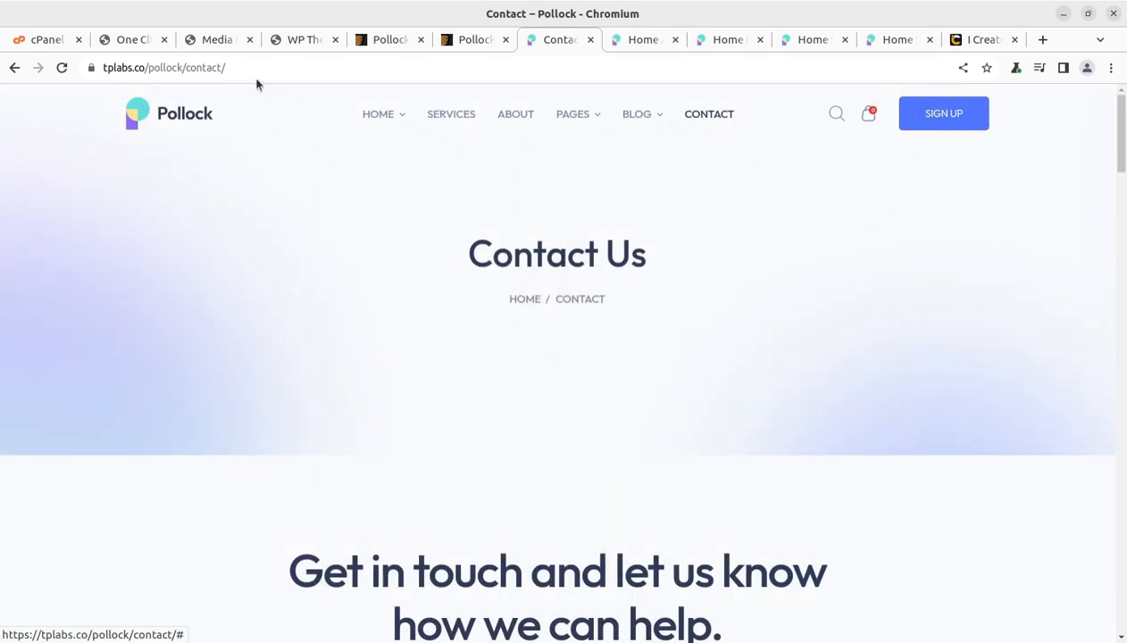
Step: Return to the demo site's Home Main page and look at its hero and the design introduction below
{"action": "mouse_move", "coordinate": [372, 116]}
{"action": "left_click", "coordinate": [402, 166]}
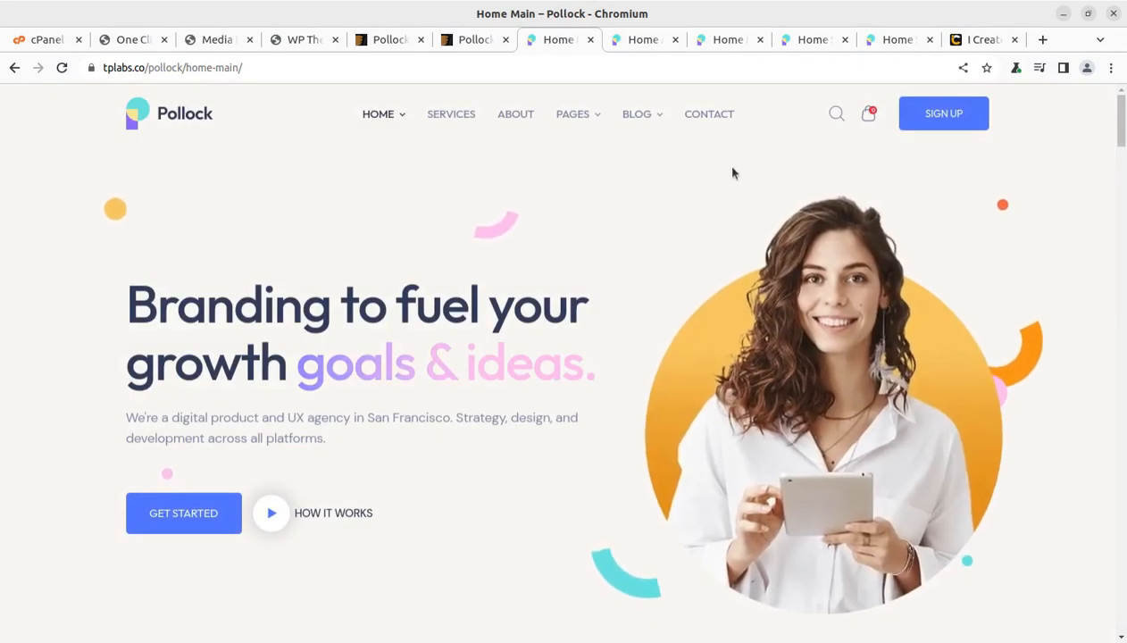
{"action": "scroll", "coordinate": [998, 294], "scroll_direction": "down", "scroll_amount": 3}
{"action": "scroll", "coordinate": [997, 294], "scroll_direction": "down", "scroll_amount": 4}
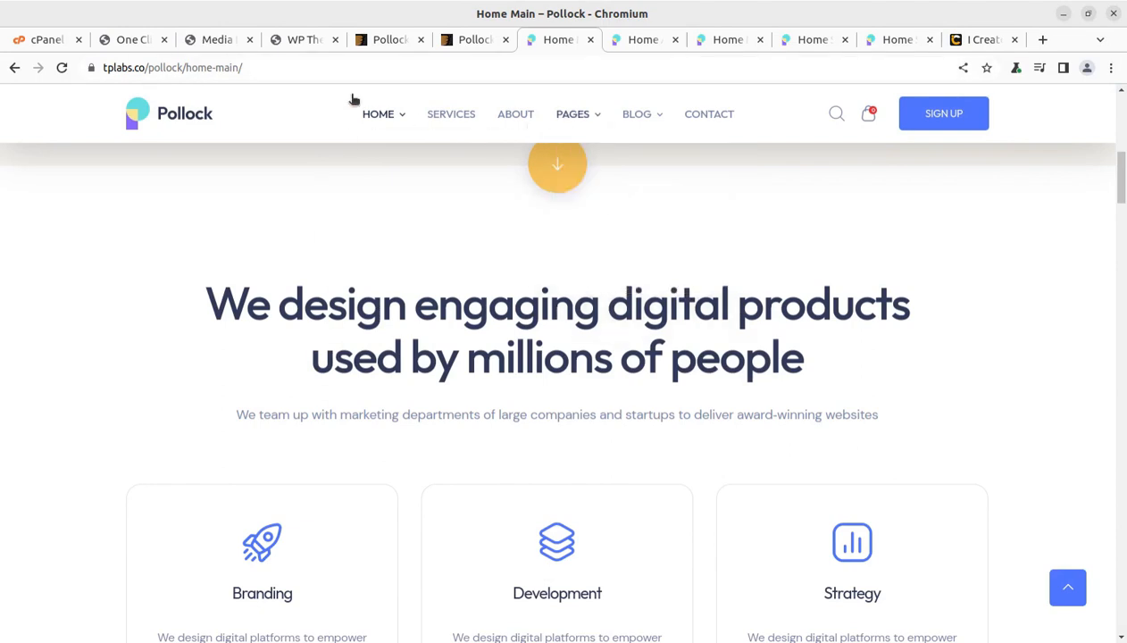
Step: Check the demo import progress, then reload the Media Library and look over the items imported so far
{"action": "left_click", "coordinate": [131, 43]}
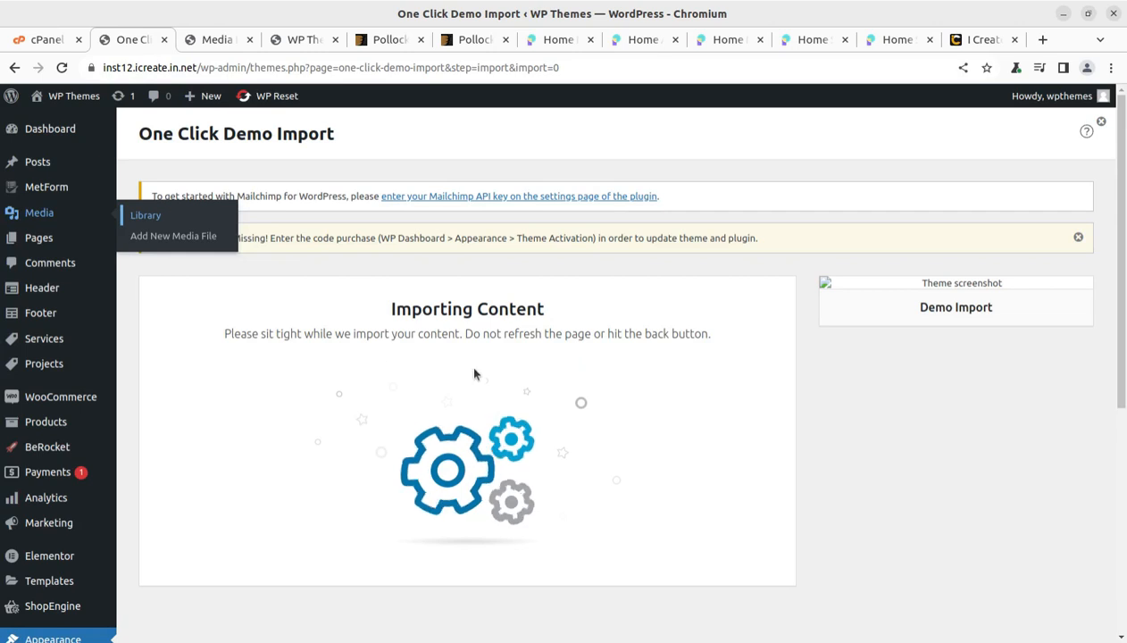
{"action": "left_click", "coordinate": [219, 41]}
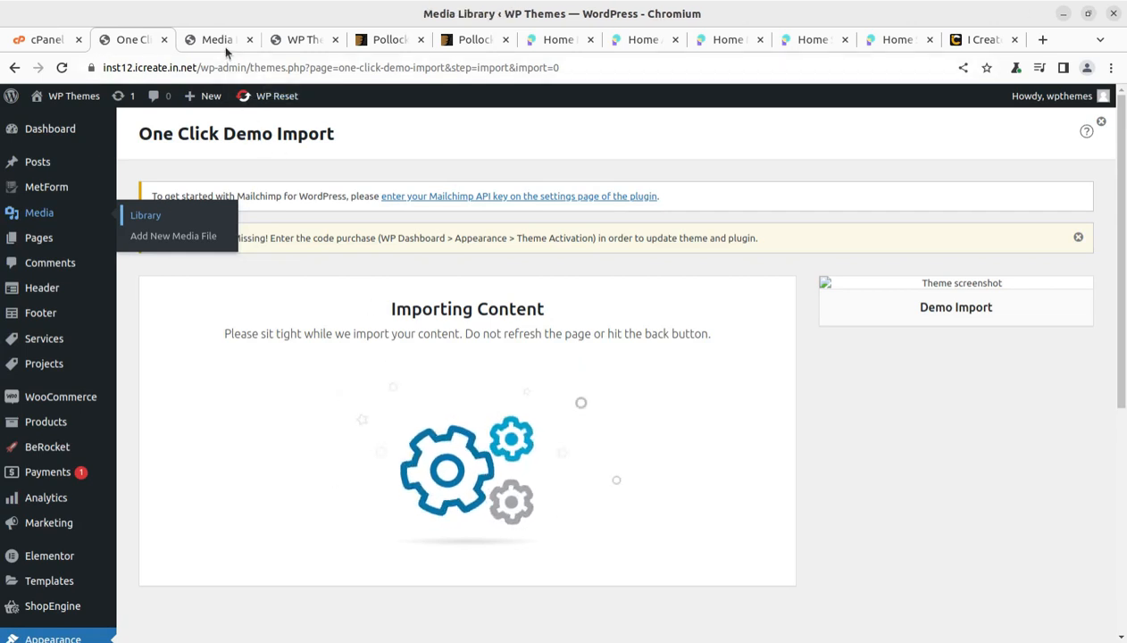
{"action": "left_click", "coordinate": [63, 67]}
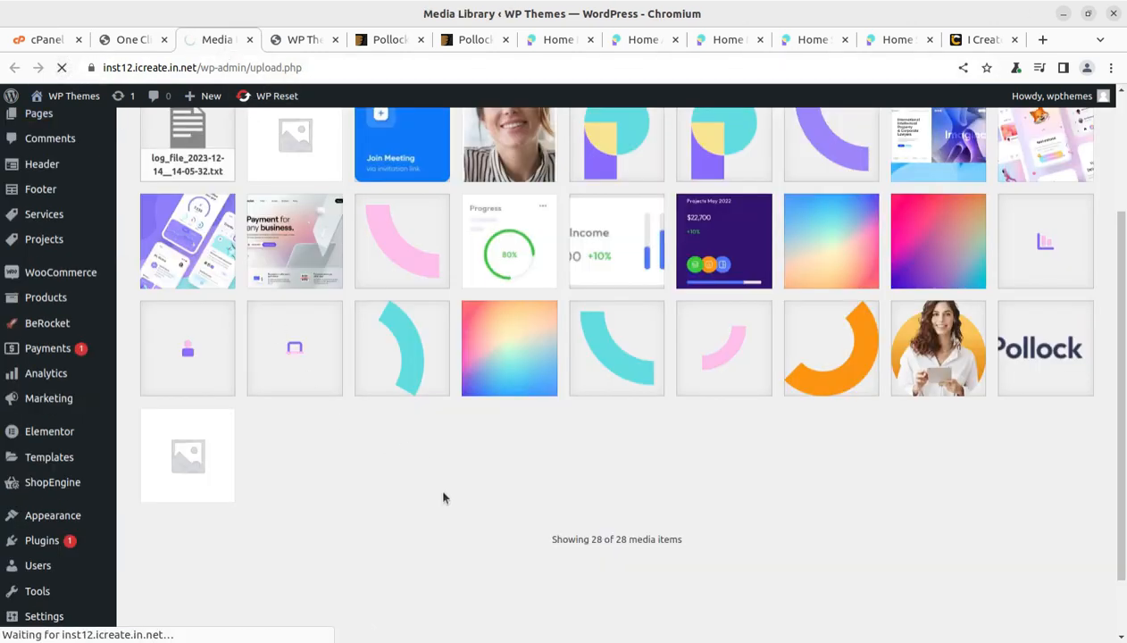
{"action": "scroll", "coordinate": [463, 475], "scroll_direction": "down", "scroll_amount": 4}
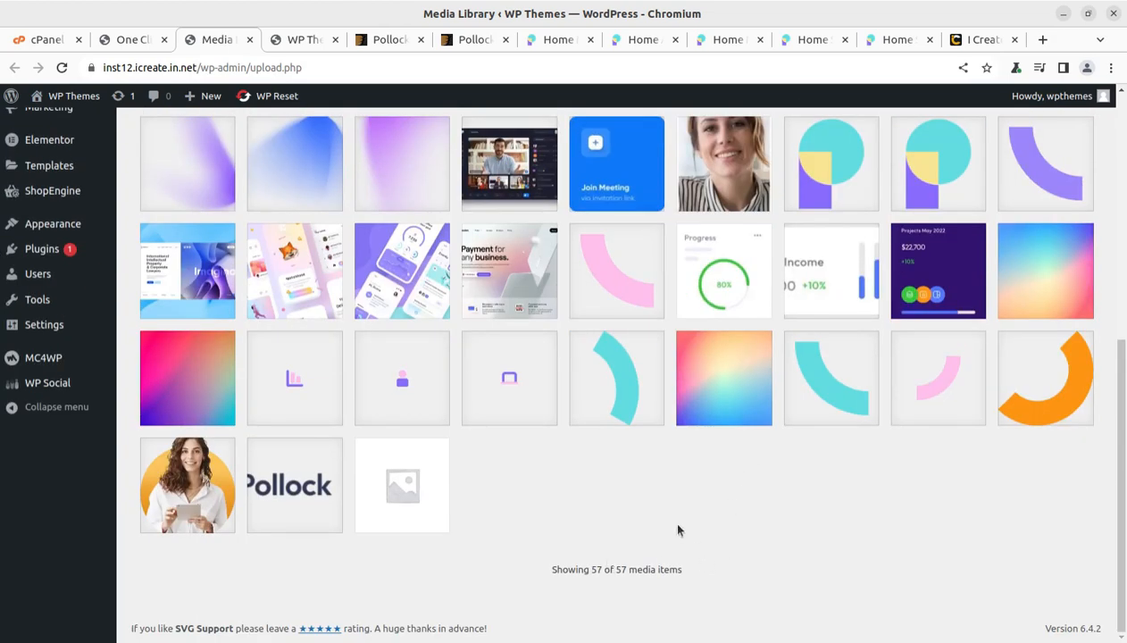
{"action": "scroll", "coordinate": [483, 334], "scroll_direction": "up", "scroll_amount": 3}
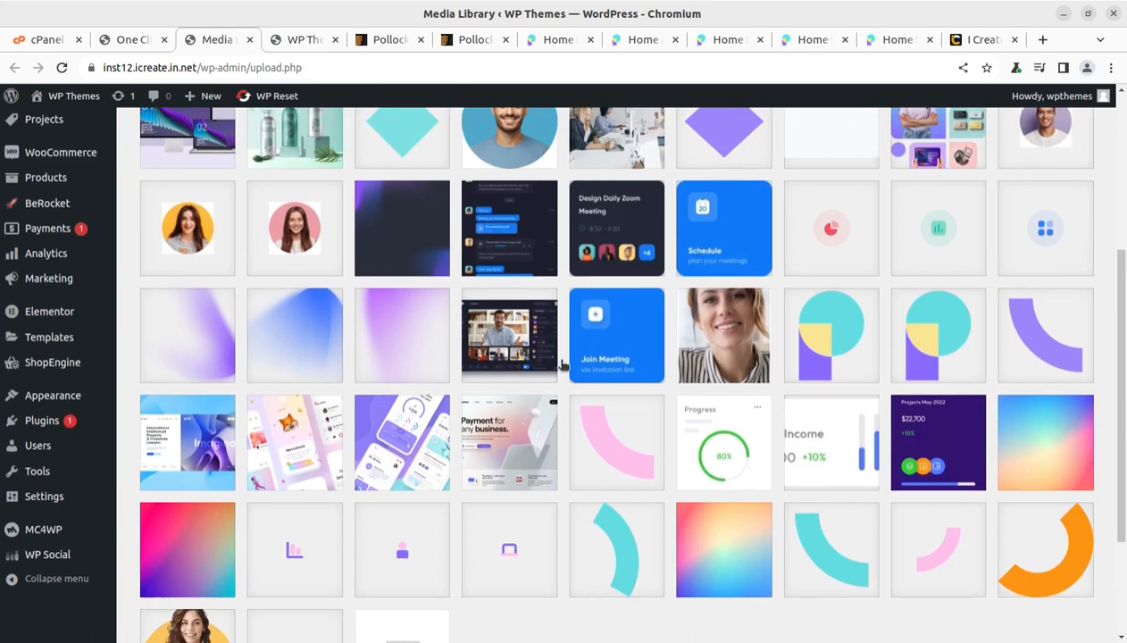
{"action": "scroll", "coordinate": [558, 352], "scroll_direction": "down", "scroll_amount": 2}
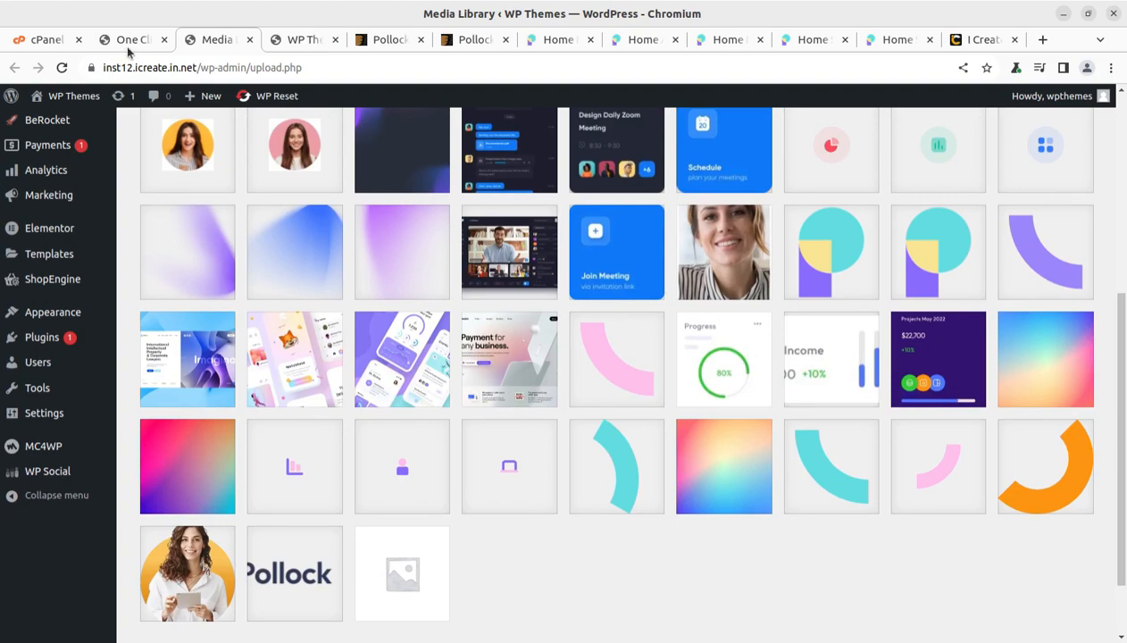
Step: Scan the updated Media Library down to its end and highlight the total number of media items
{"action": "scroll", "coordinate": [633, 432], "scroll_direction": "up", "scroll_amount": 5}
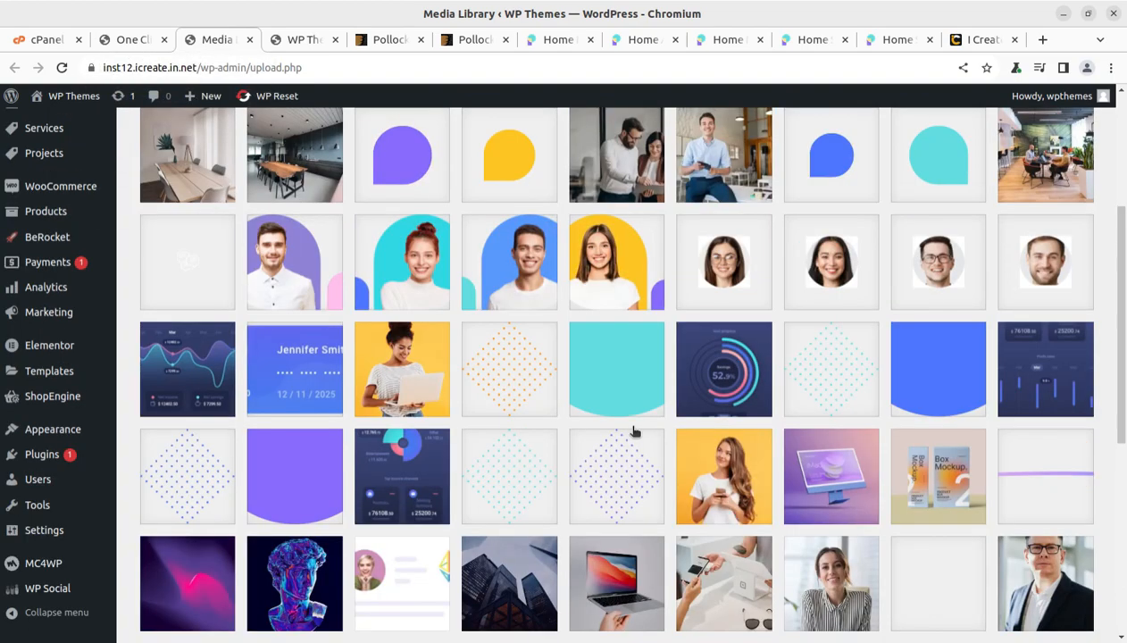
{"action": "scroll", "coordinate": [633, 432], "scroll_direction": "down", "scroll_amount": 2}
{"action": "scroll", "coordinate": [633, 432], "scroll_direction": "down", "scroll_amount": 3}
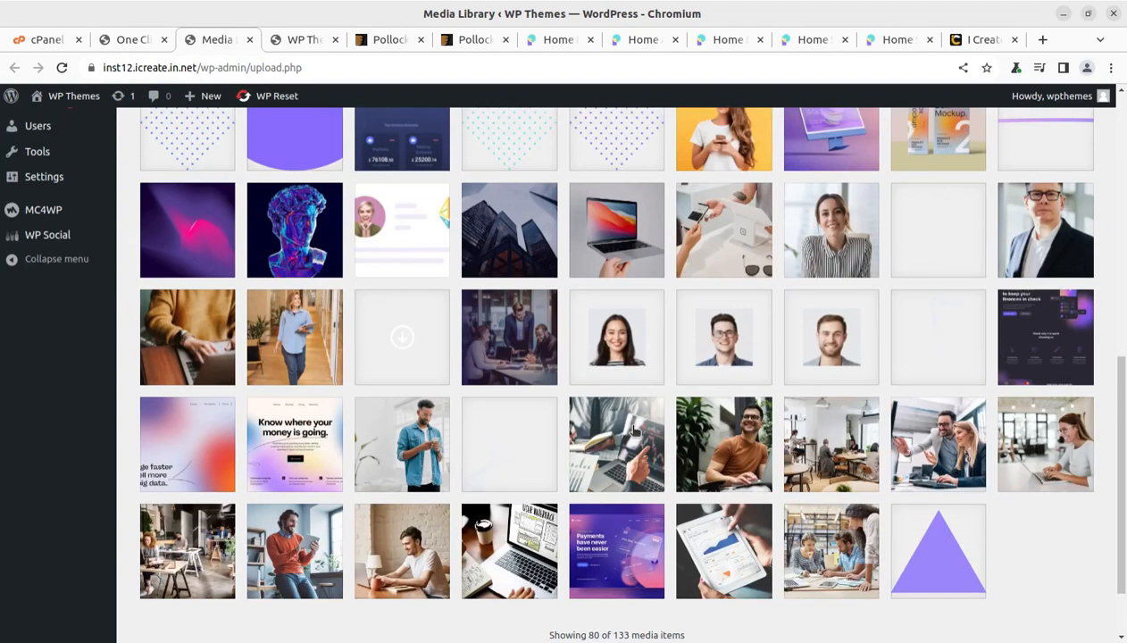
{"action": "scroll", "coordinate": [632, 432], "scroll_direction": "down", "scroll_amount": 2}
{"action": "left_click_drag", "start_coordinate": [613, 546], "coordinate": [632, 546]}
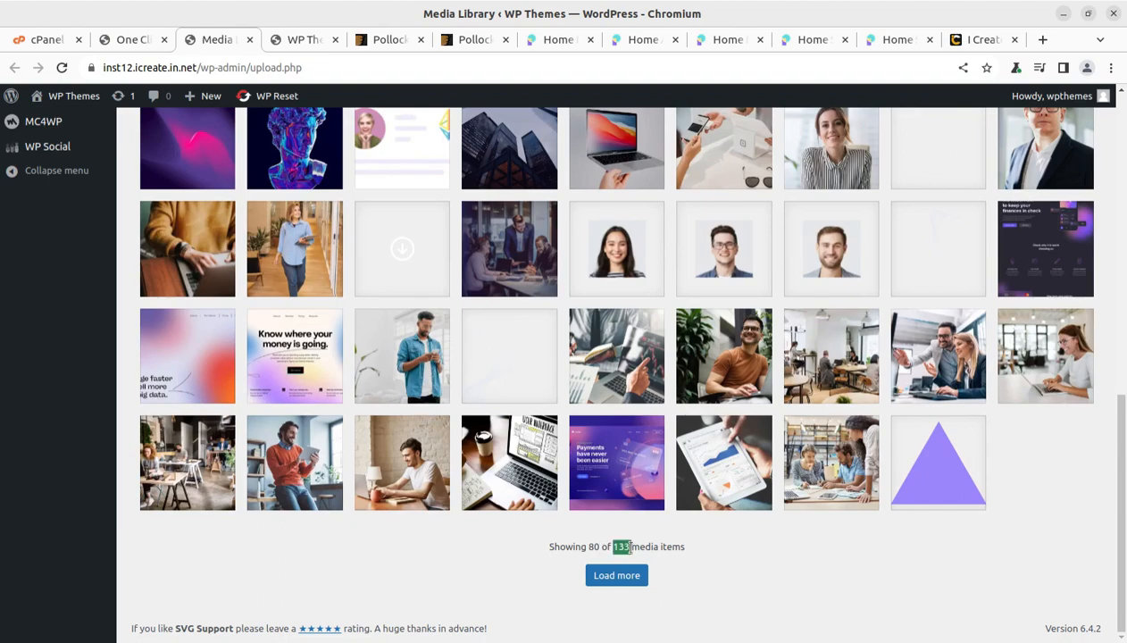
Step: Look through the loaded images in the Media Library again, from the first row to the last
{"action": "scroll", "coordinate": [472, 460], "scroll_direction": "up", "scroll_amount": 15}
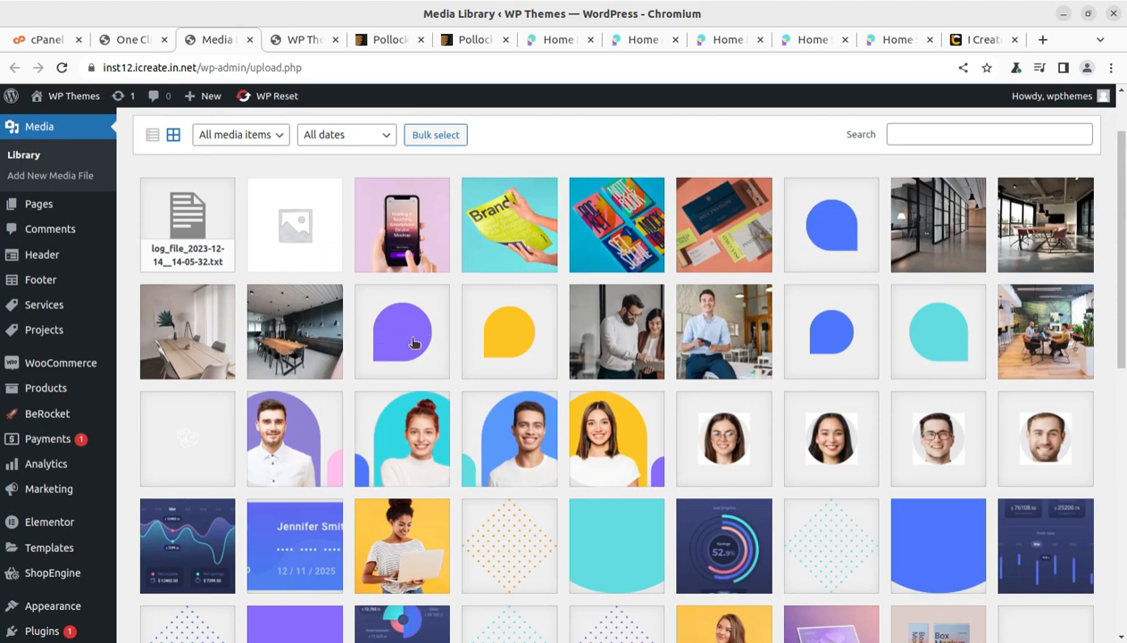
{"action": "scroll", "coordinate": [954, 366], "scroll_direction": "down", "scroll_amount": 1}
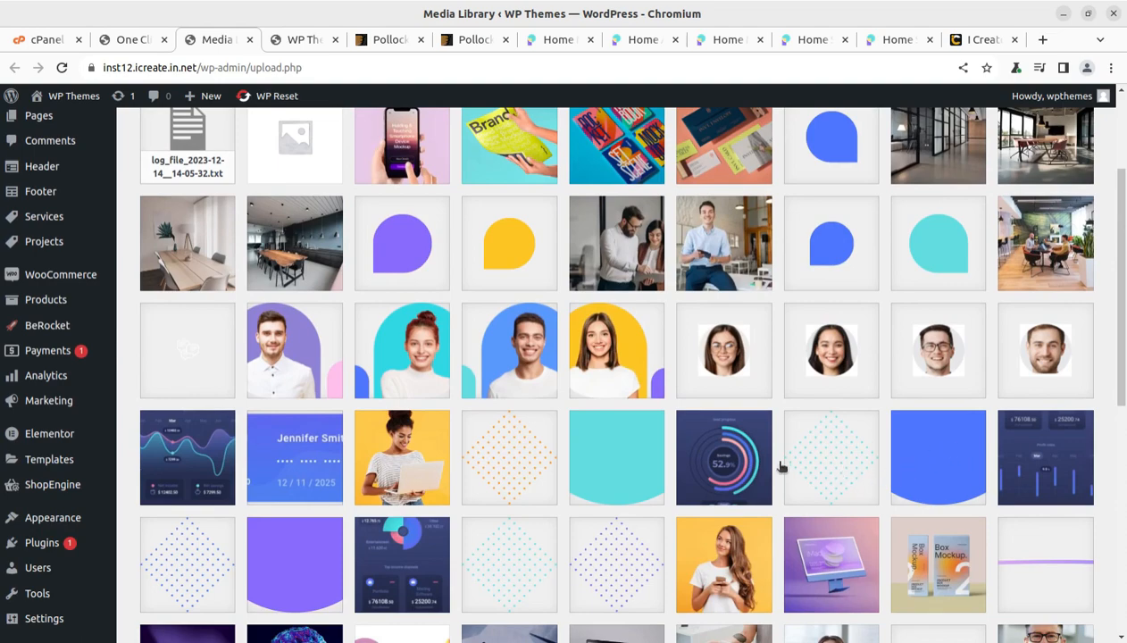
{"action": "scroll", "coordinate": [96, 334], "scroll_direction": "down", "scroll_amount": 3}
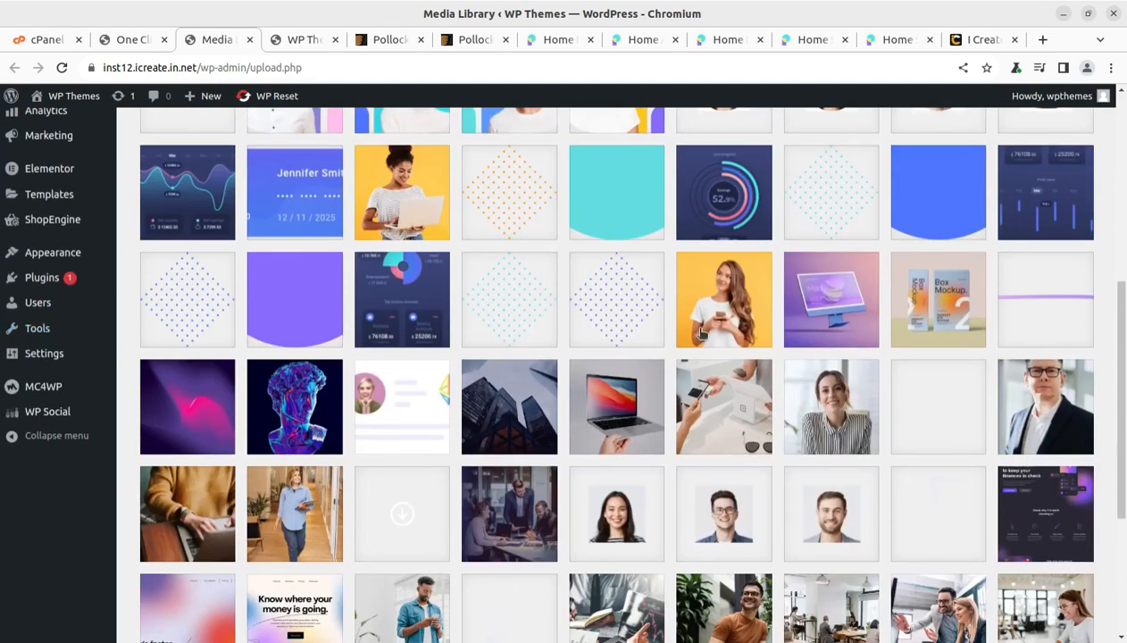
{"action": "scroll", "coordinate": [308, 393], "scroll_direction": "down", "scroll_amount": 2}
{"action": "scroll", "coordinate": [591, 439], "scroll_direction": "down", "scroll_amount": 1}
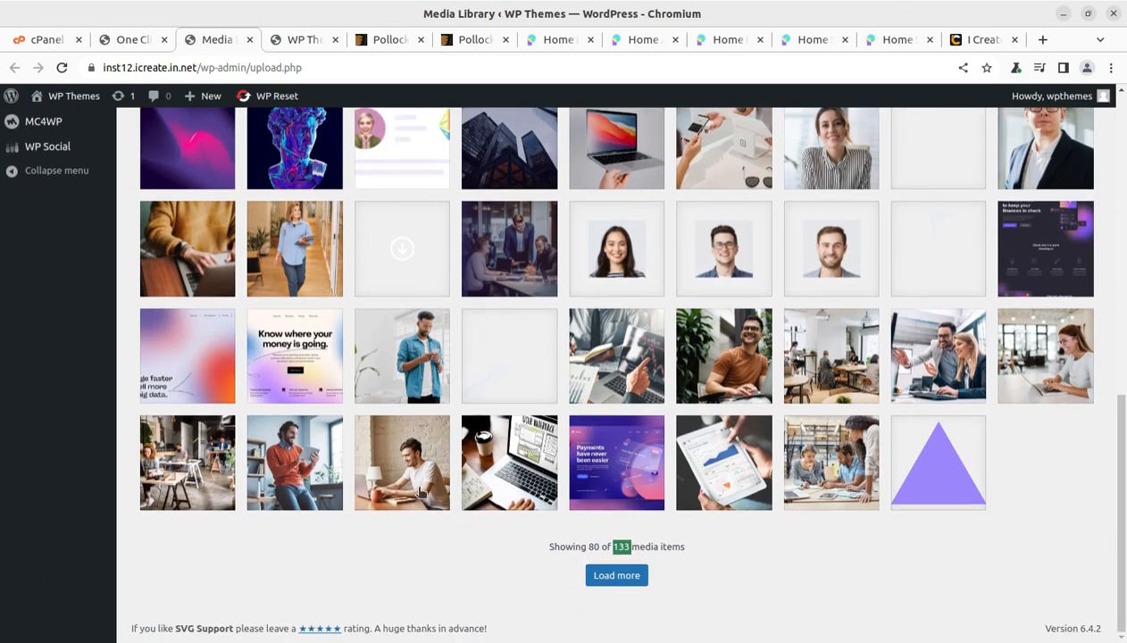
{"action": "scroll", "coordinate": [420, 491], "scroll_direction": "up", "scroll_amount": 10}
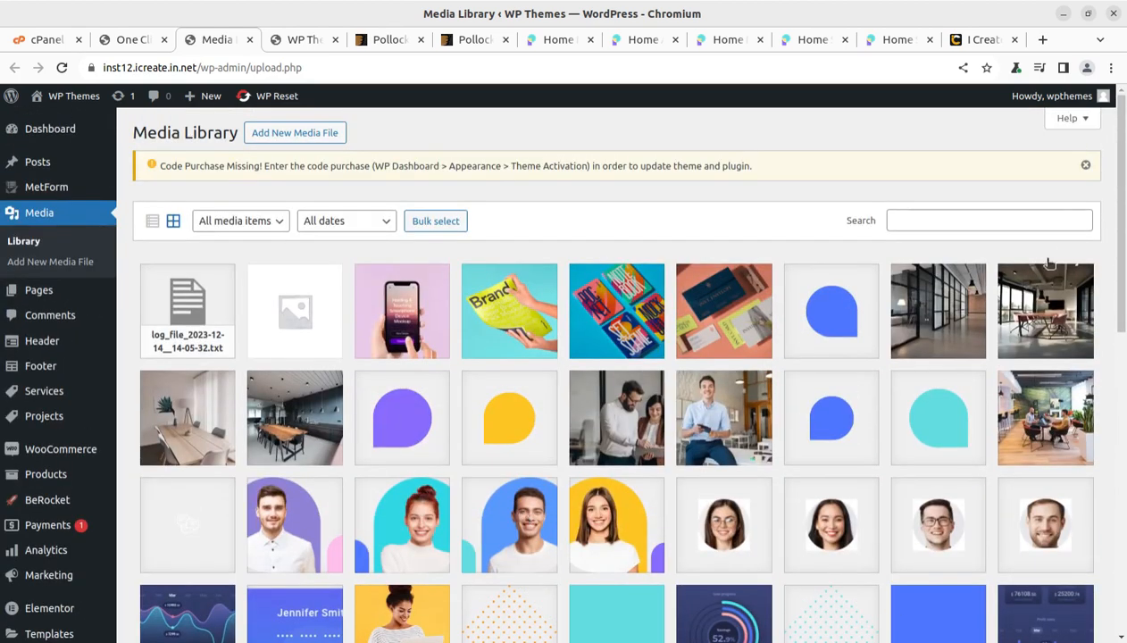
Step: Dismiss the missing purchase code notice and view the attachment details of the yellow shape image
{"action": "left_click", "coordinate": [1085, 167]}
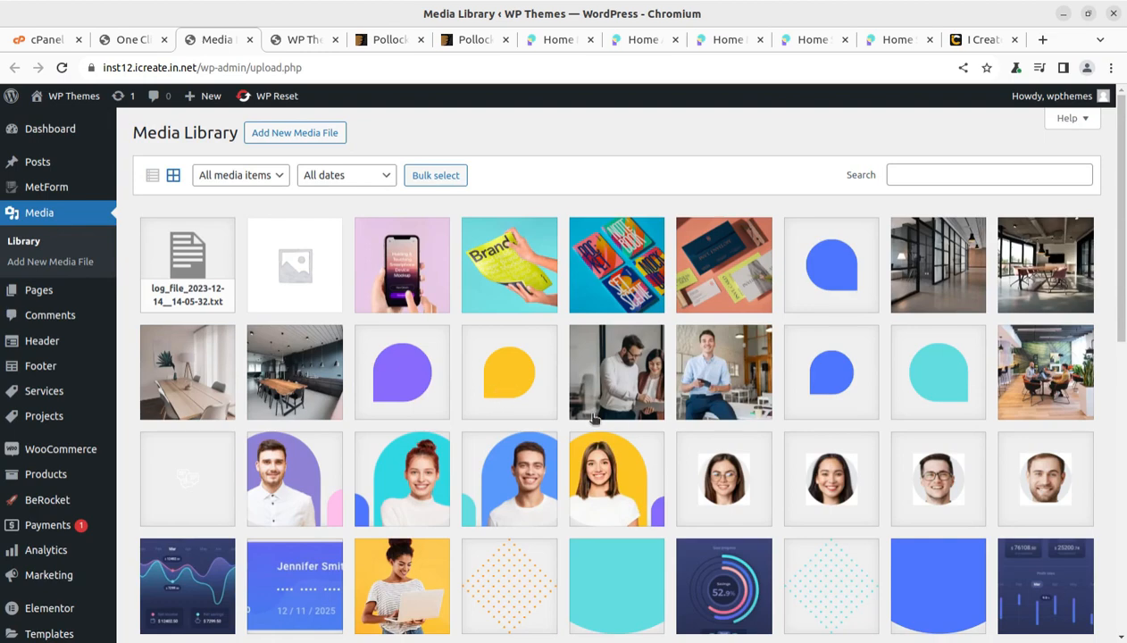
{"action": "left_click", "coordinate": [502, 392]}
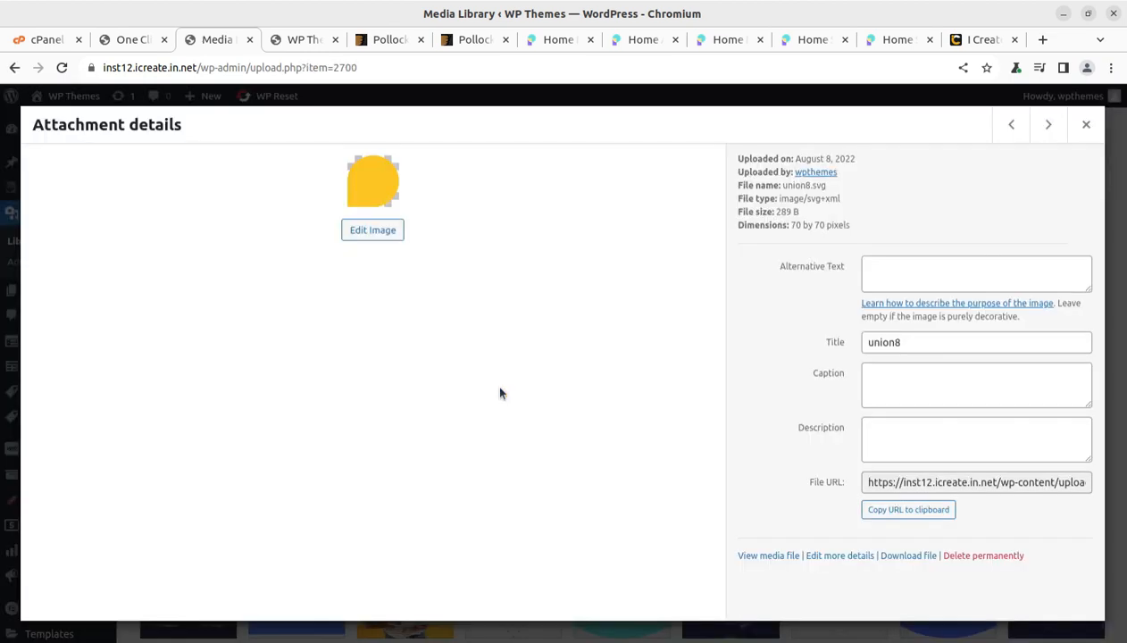
{"action": "left_click", "coordinate": [1082, 123]}
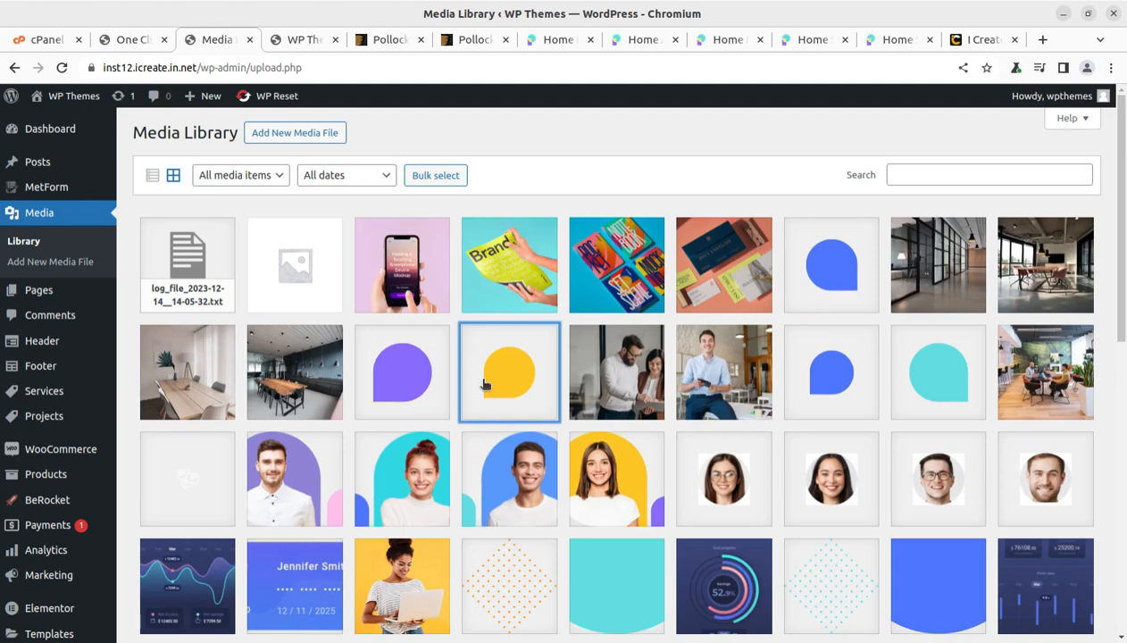
Step: Check the One Click Demo Import page until the import finishes, and reload the Media Library
{"action": "left_click", "coordinate": [128, 41]}
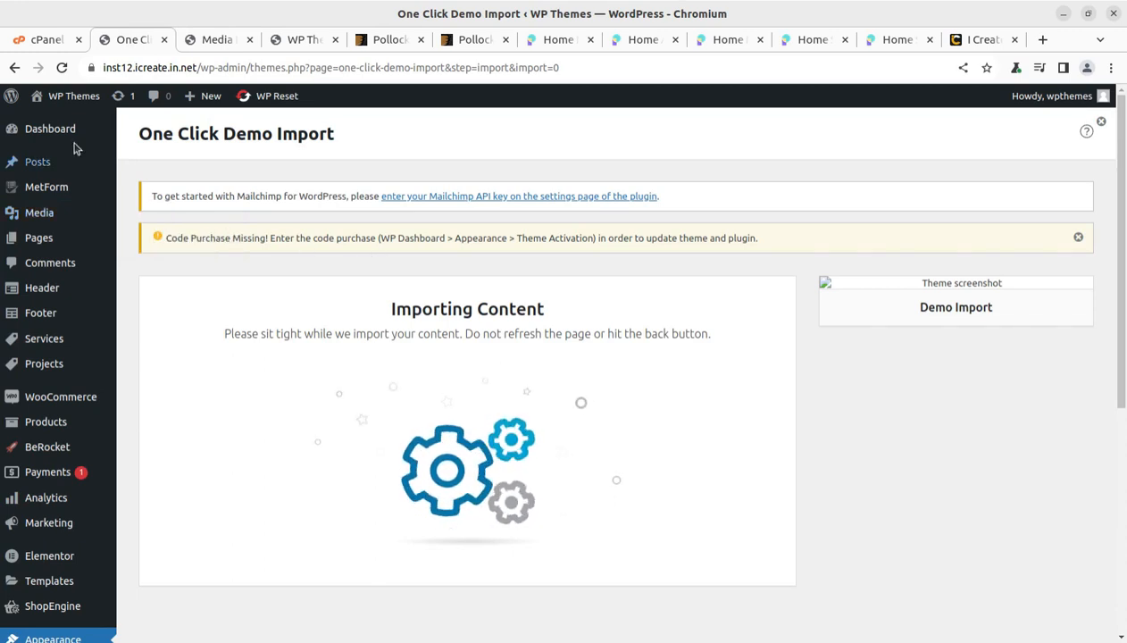
{"action": "left_click", "coordinate": [203, 42]}
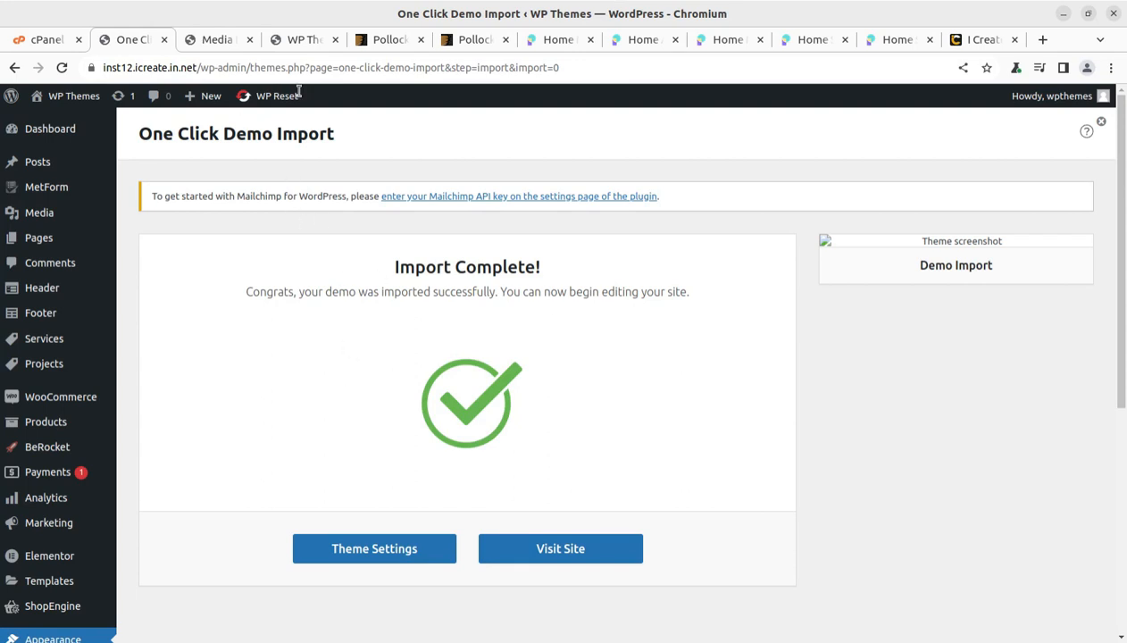
{"action": "left_click", "coordinate": [211, 40]}
{"action": "left_click", "coordinate": [61, 68]}
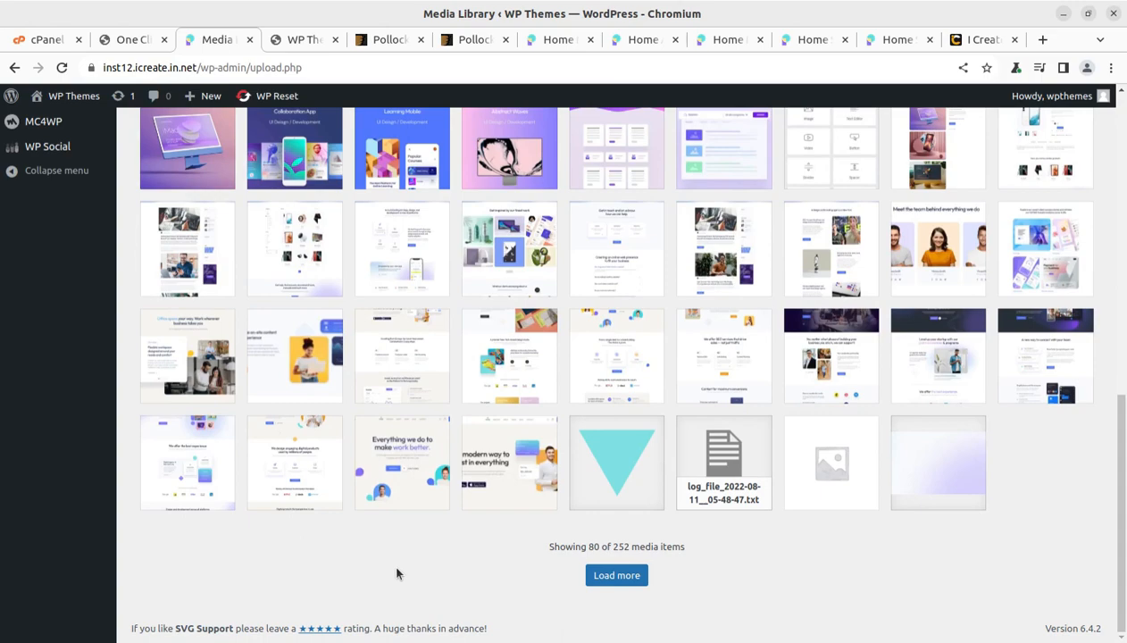
Step: Look through the reloaded Media Library's logos, product photos and page preview images
{"action": "scroll", "coordinate": [428, 505], "scroll_direction": "up", "scroll_amount": 5}
{"action": "scroll", "coordinate": [429, 505], "scroll_direction": "up", "scroll_amount": 5}
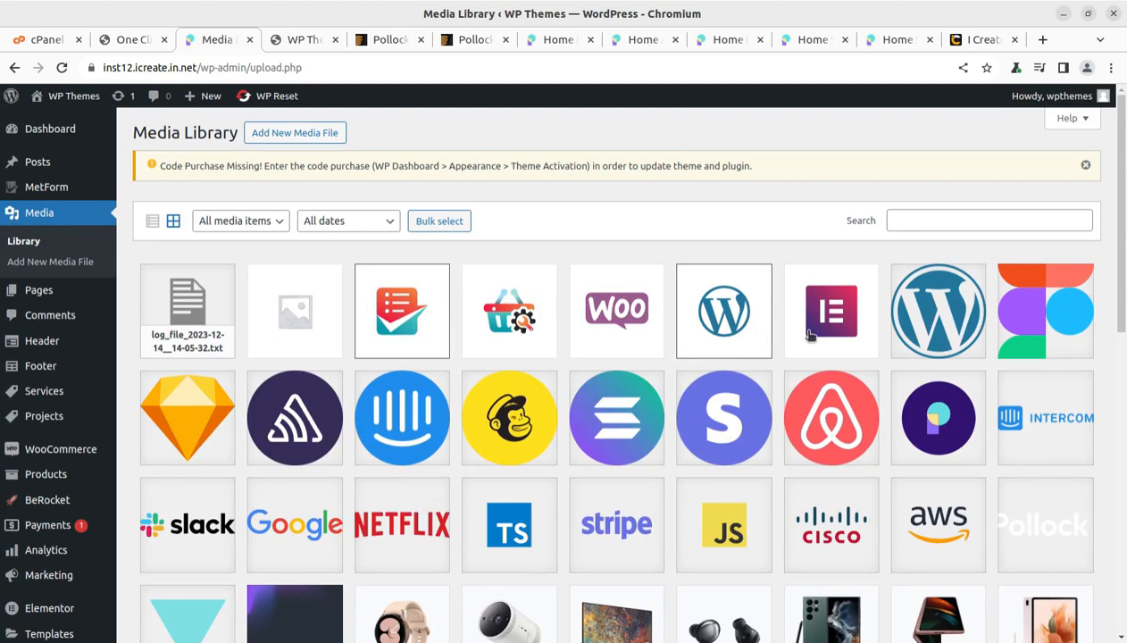
{"action": "scroll", "coordinate": [416, 407], "scroll_direction": "down", "scroll_amount": 4}
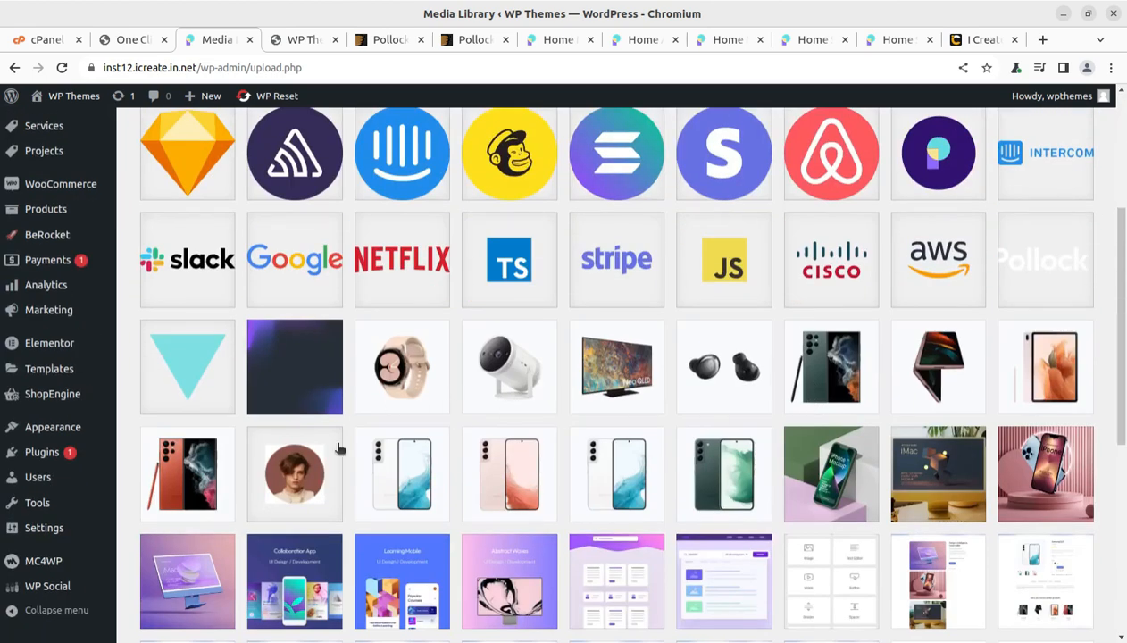
{"action": "scroll", "coordinate": [394, 496], "scroll_direction": "down", "scroll_amount": 4}
{"action": "scroll", "coordinate": [514, 460], "scroll_direction": "up", "scroll_amount": 5}
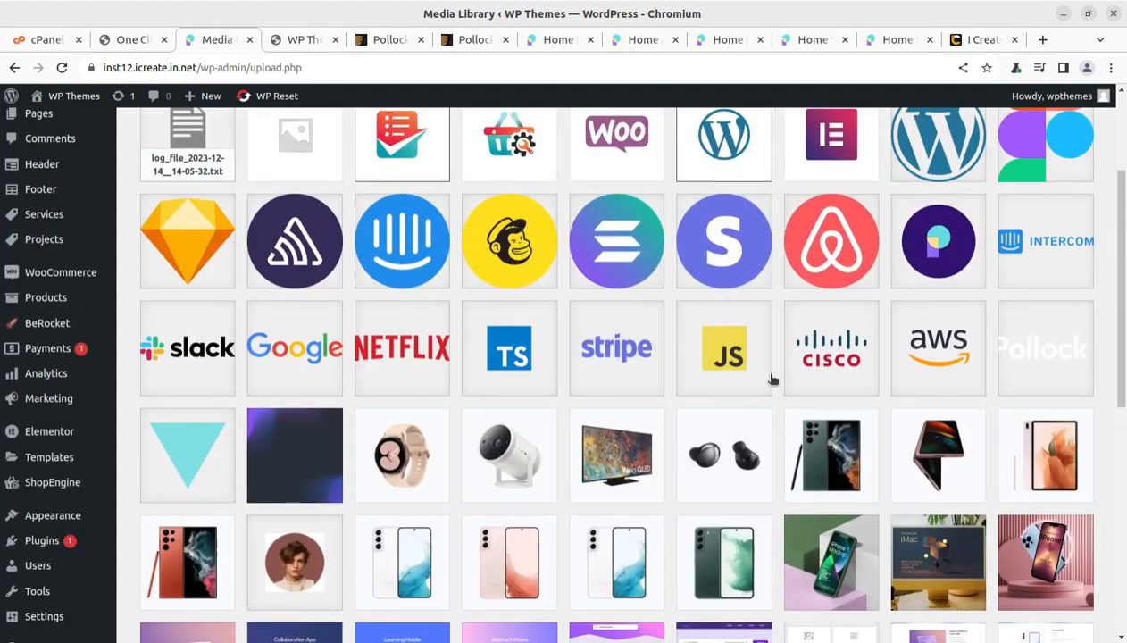
{"action": "scroll", "coordinate": [768, 375], "scroll_direction": "down", "scroll_amount": 6}
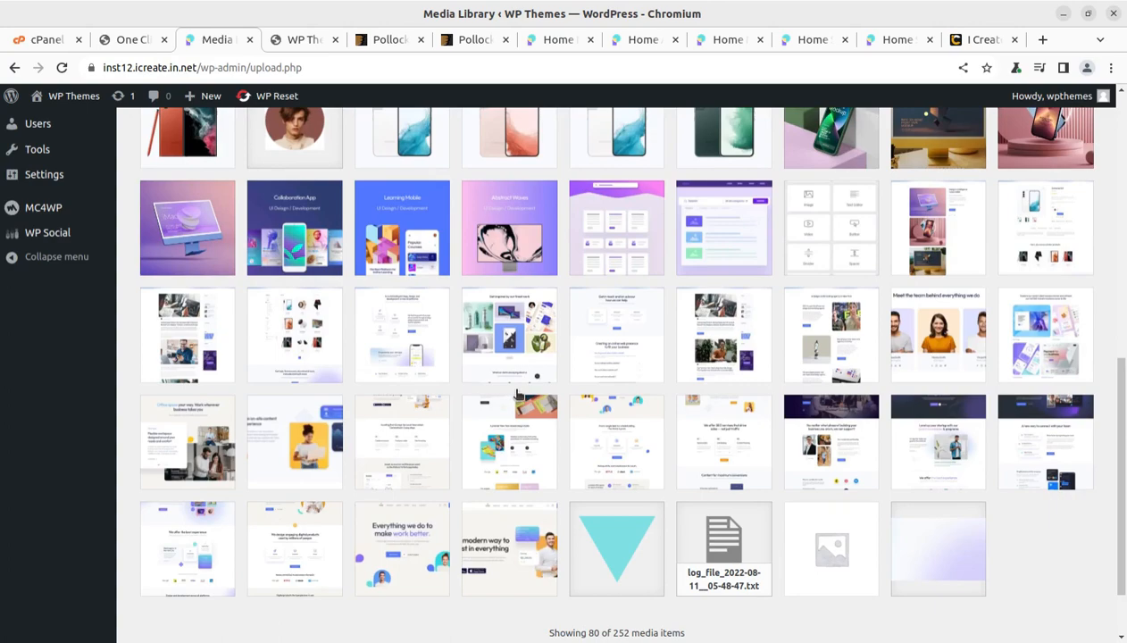
{"action": "scroll", "coordinate": [516, 393], "scroll_direction": "up", "scroll_amount": 8}
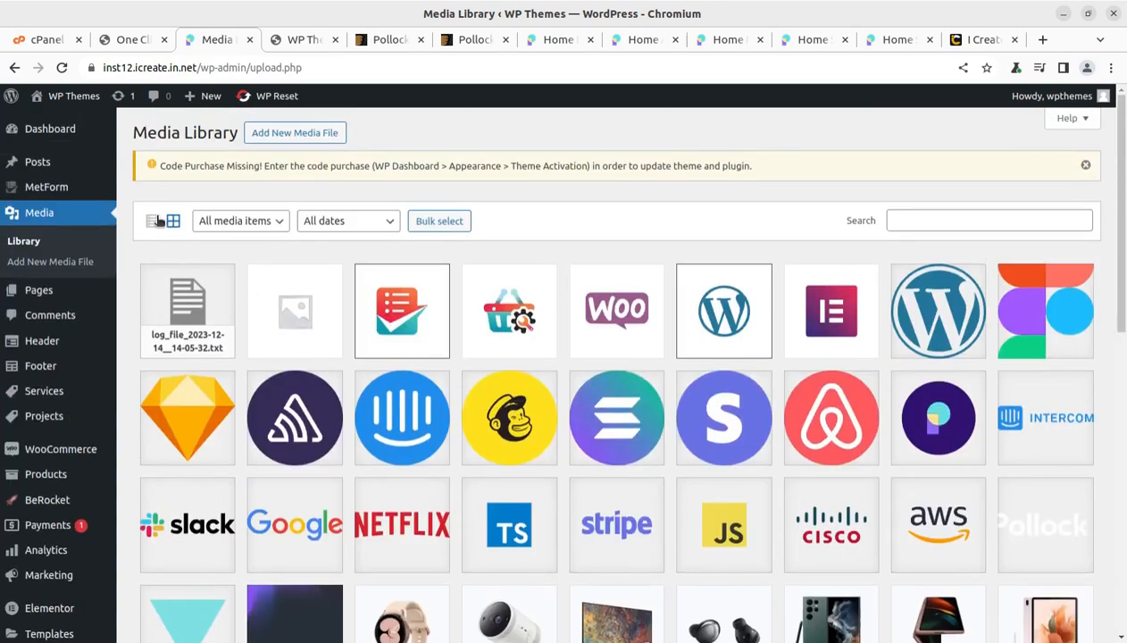
Step: Open the list of all pages in the dashboard and look over the imported Home pages
{"action": "mouse_move", "coordinate": [52, 287]}
{"action": "left_click", "coordinate": [143, 296]}
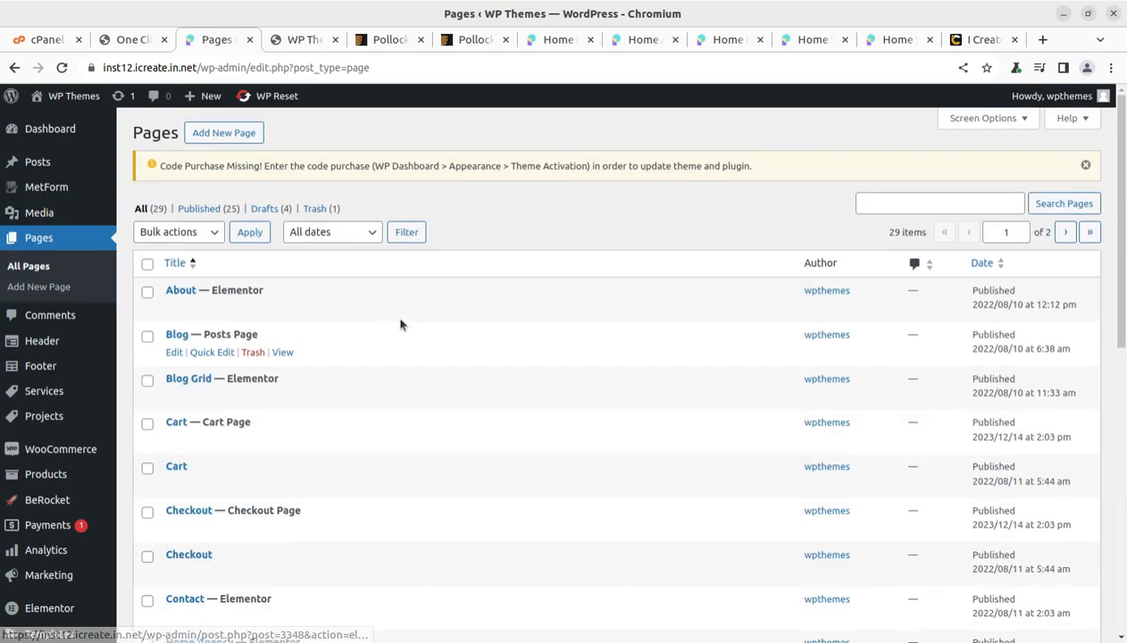
{"action": "scroll", "coordinate": [268, 313], "scroll_direction": "down", "scroll_amount": 6}
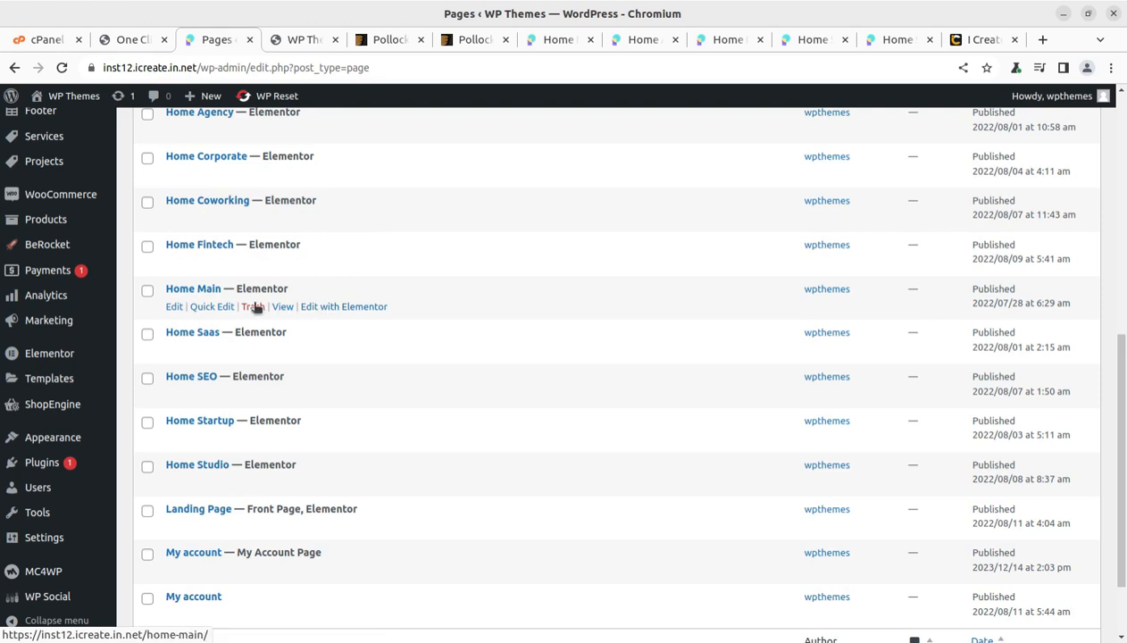
Step: Reload the WP Themes site's front page and look over its hero and homepage demo previews
{"action": "left_click", "coordinate": [304, 39]}
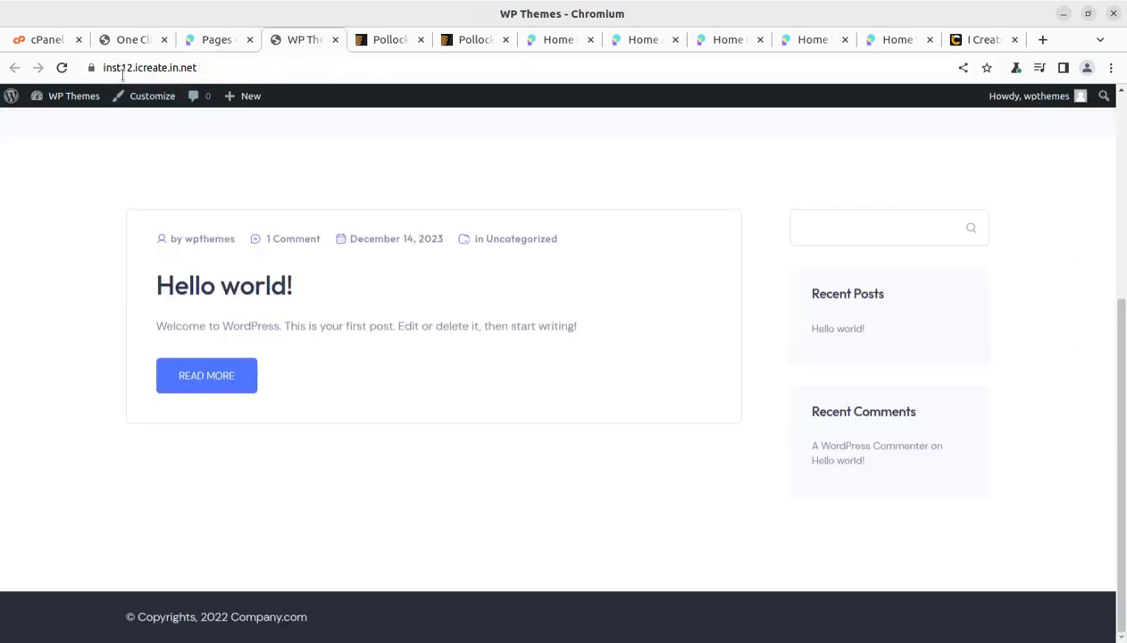
{"action": "left_click", "coordinate": [60, 68]}
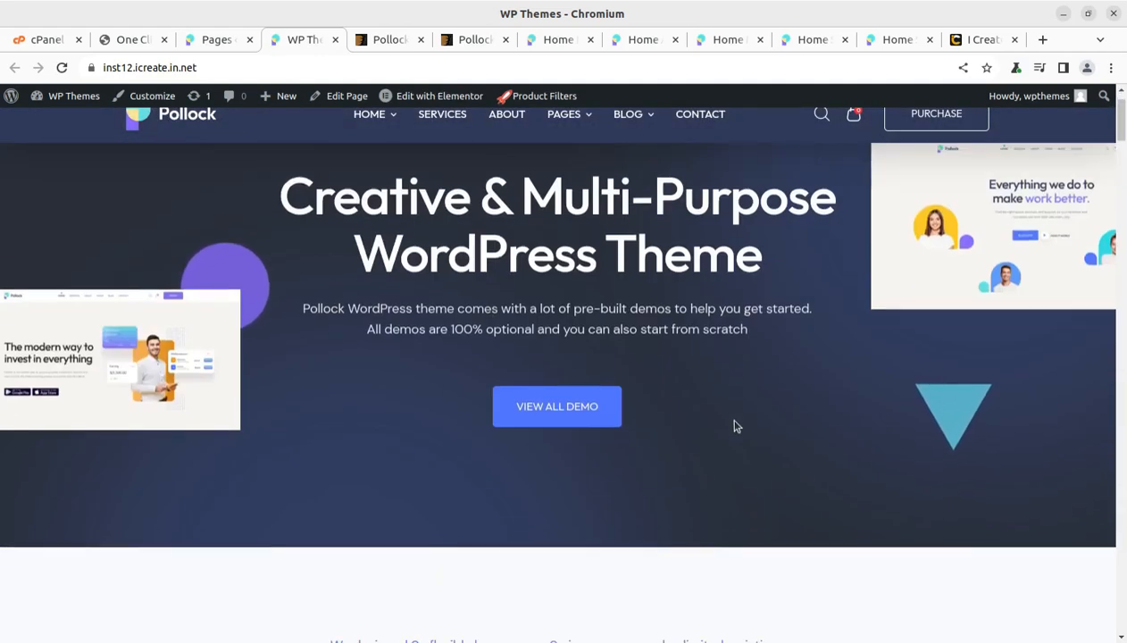
{"action": "scroll", "coordinate": [732, 419], "scroll_direction": "down", "scroll_amount": 4}
{"action": "scroll", "coordinate": [679, 411], "scroll_direction": "down", "scroll_amount": 3}
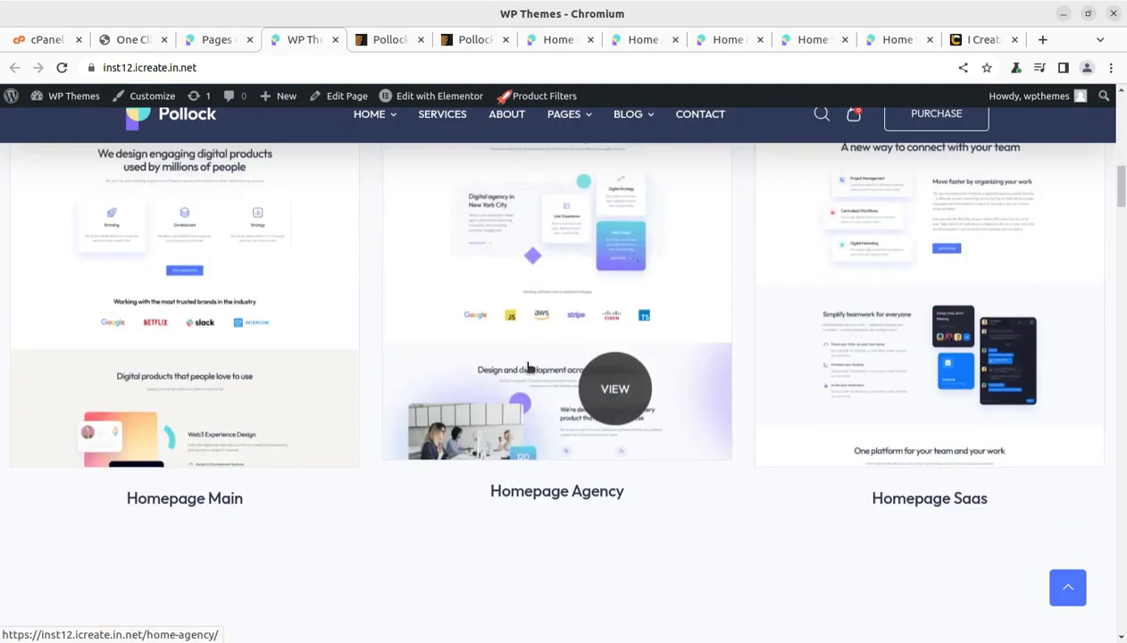
Step: Open the Homepage Main demo on the imported site and look at its hero and design introduction
{"action": "left_click", "coordinate": [204, 290]}
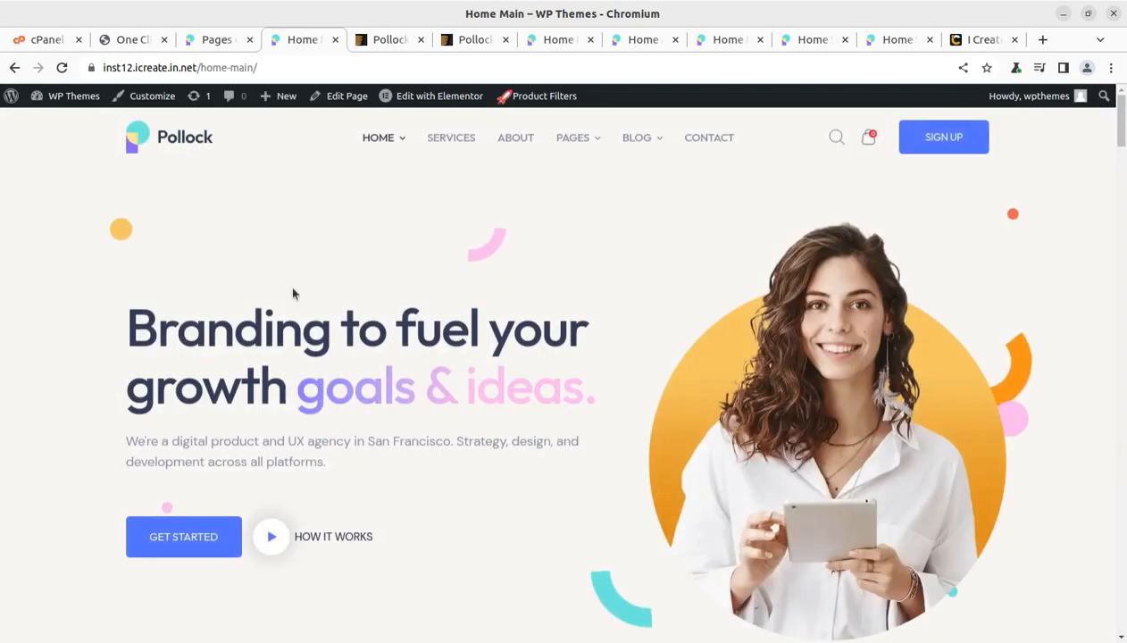
{"action": "scroll", "coordinate": [705, 411], "scroll_direction": "down", "scroll_amount": 7}
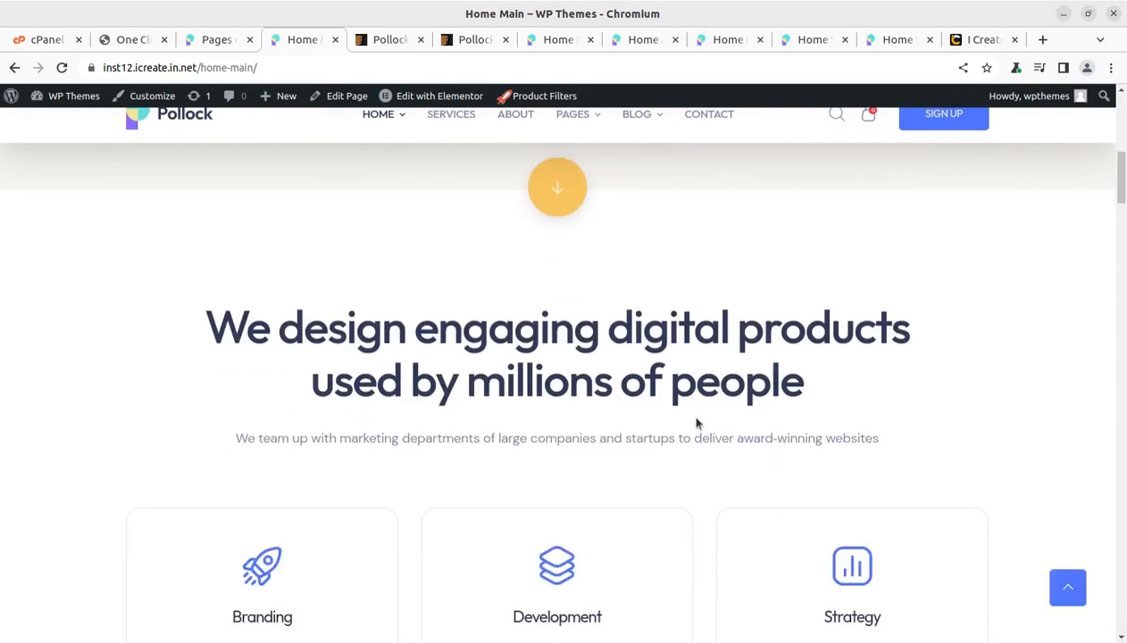
{"action": "scroll", "coordinate": [700, 423], "scroll_direction": "up", "scroll_amount": 7}
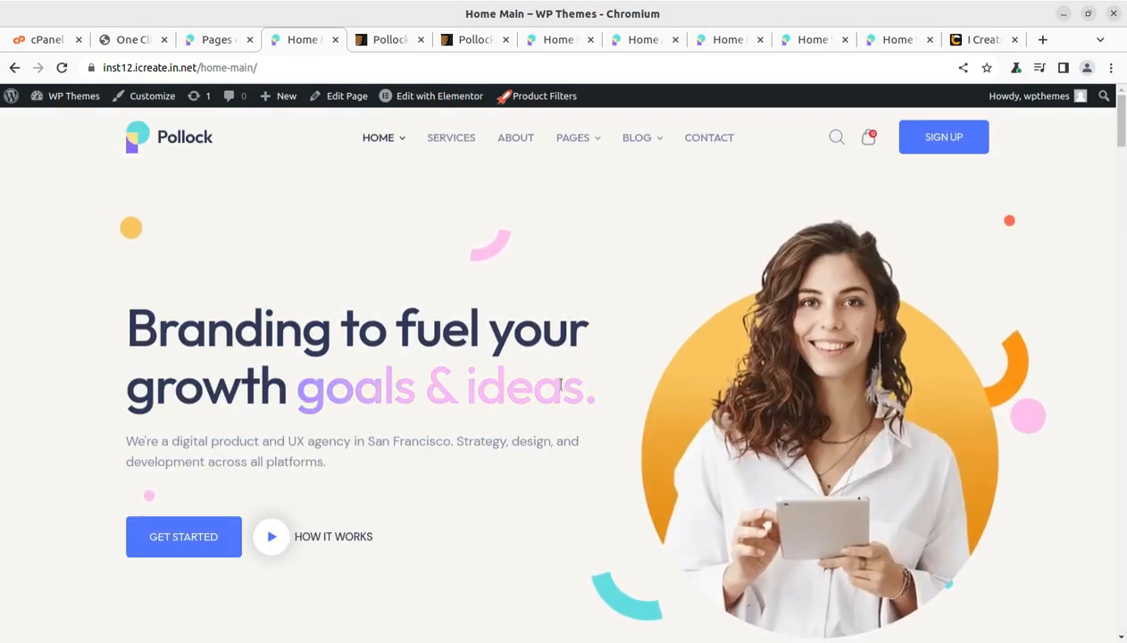
{"action": "scroll", "coordinate": [564, 390], "scroll_direction": "down", "scroll_amount": 7}
Step: Review the dashboard's Pages list again and return to the One Click Demo Import page
{"action": "left_click", "coordinate": [218, 41]}
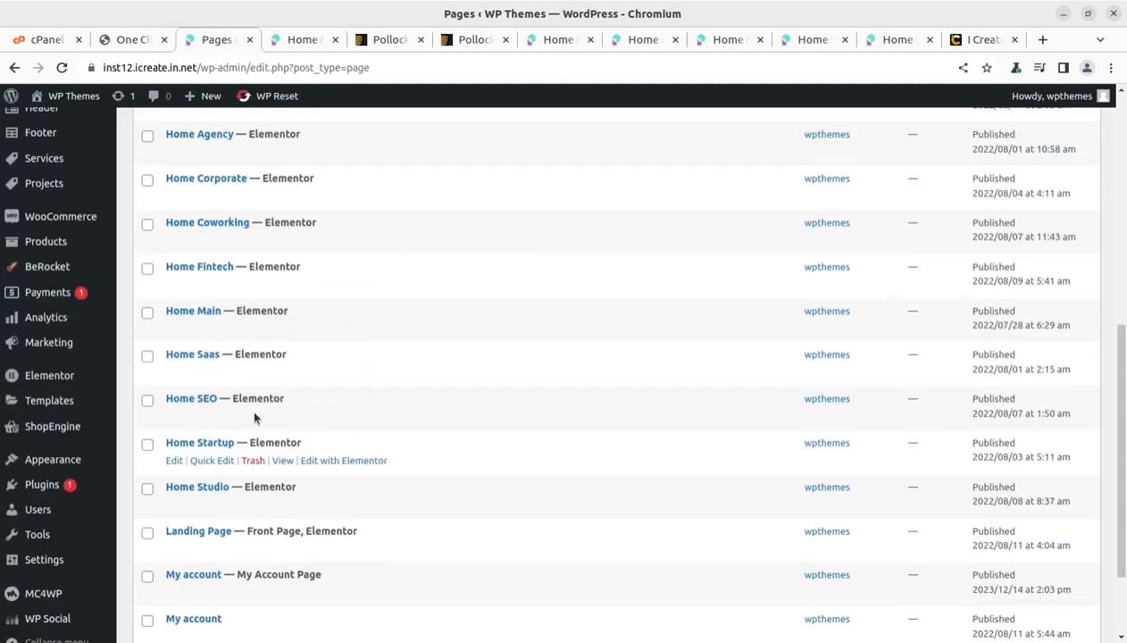
{"action": "scroll", "coordinate": [250, 406], "scroll_direction": "up", "scroll_amount": 3}
{"action": "left_click", "coordinate": [124, 40]}
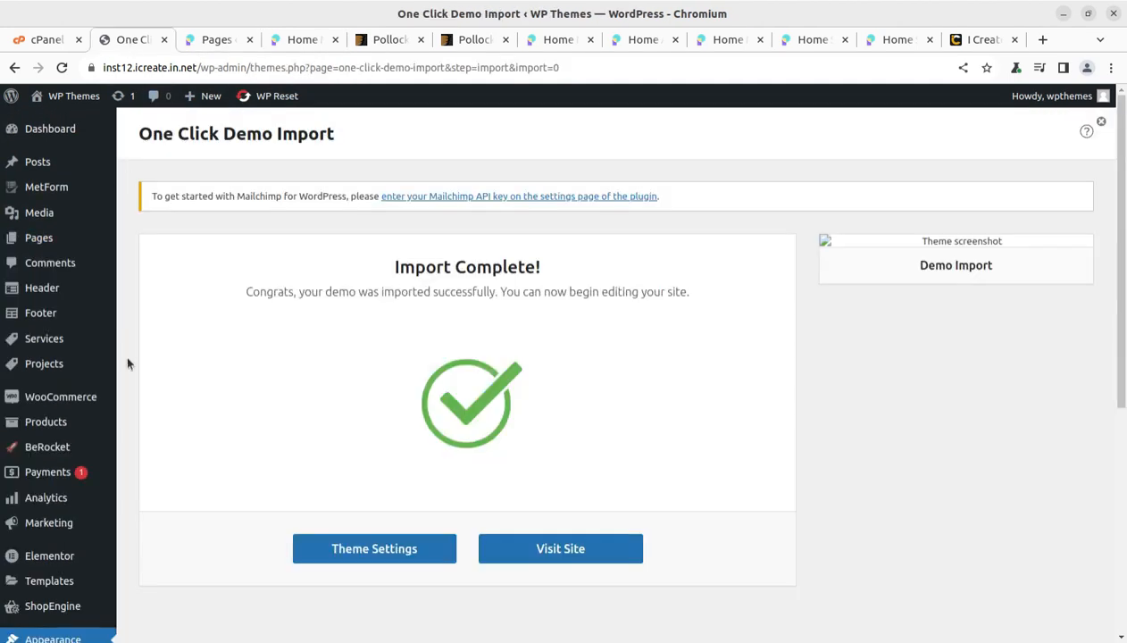
Step: Set the site's permalink structure to Post name and save the permalink settings
{"action": "mouse_move", "coordinate": [45, 560]}
{"action": "scroll", "coordinate": [44, 560], "scroll_direction": "down", "scroll_amount": 3}
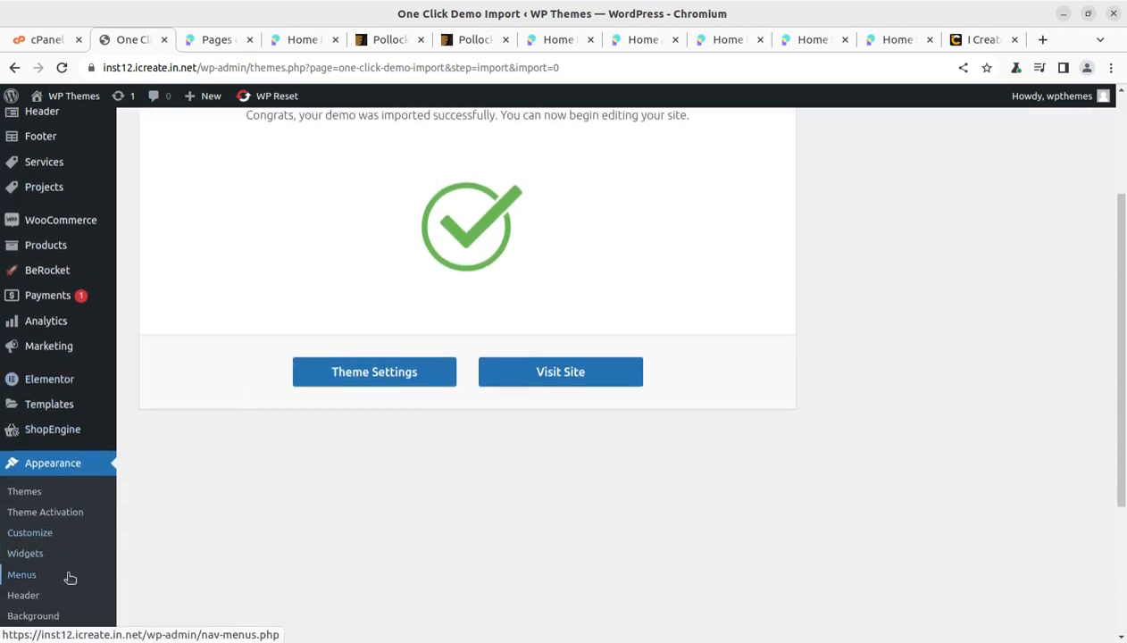
{"action": "scroll", "coordinate": [70, 576], "scroll_direction": "down", "scroll_amount": 4}
{"action": "mouse_move", "coordinate": [35, 473]}
{"action": "mouse_move", "coordinate": [43, 539]}
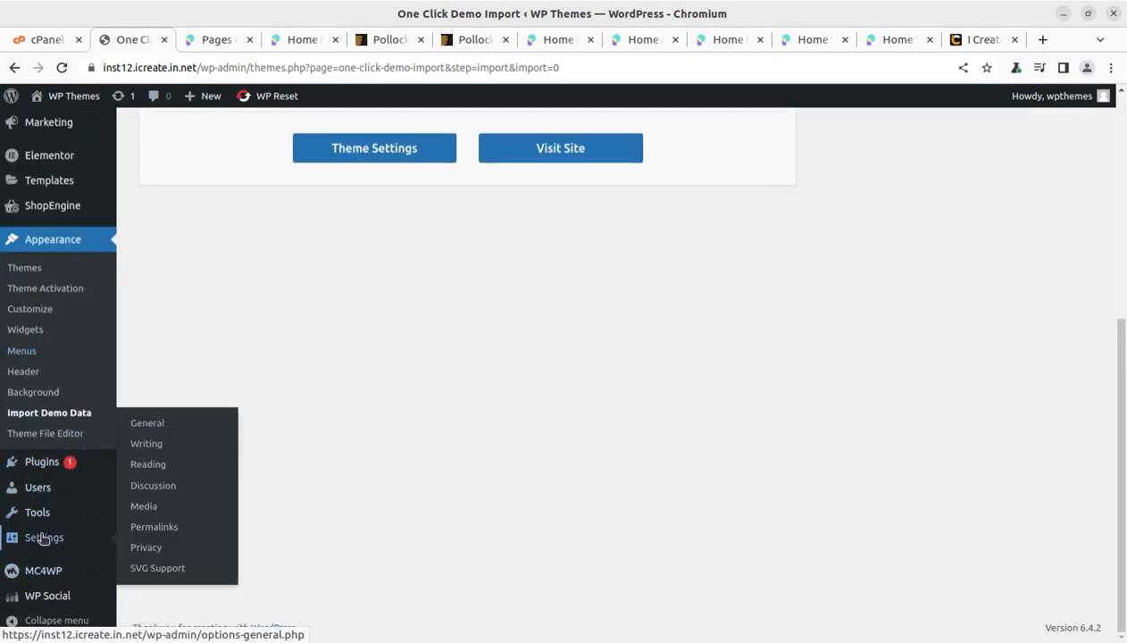
{"action": "left_click", "coordinate": [165, 539]}
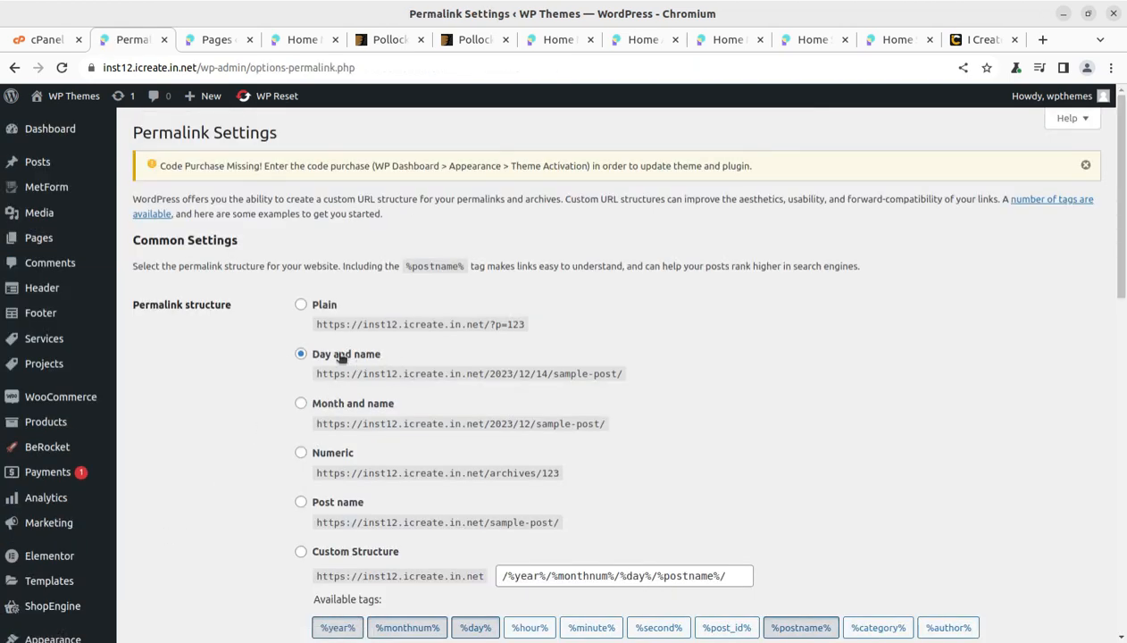
{"action": "scroll", "coordinate": [411, 367], "scroll_direction": "down", "scroll_amount": 2}
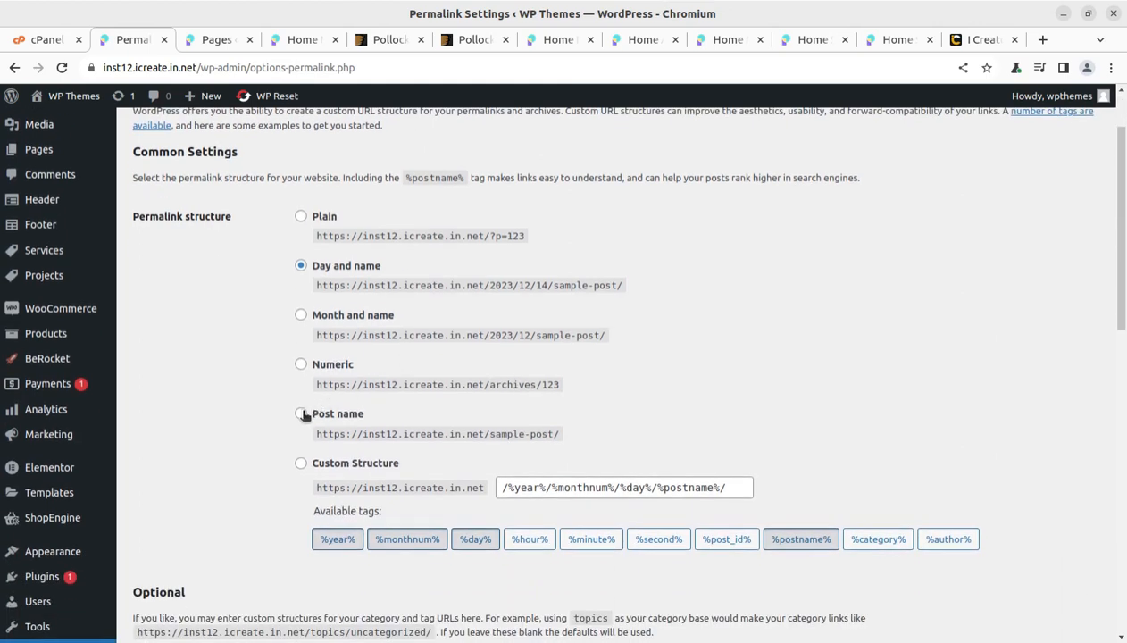
{"action": "left_click", "coordinate": [301, 415]}
{"action": "scroll", "coordinate": [428, 407], "scroll_direction": "down", "scroll_amount": 10}
{"action": "left_click", "coordinate": [171, 604]}
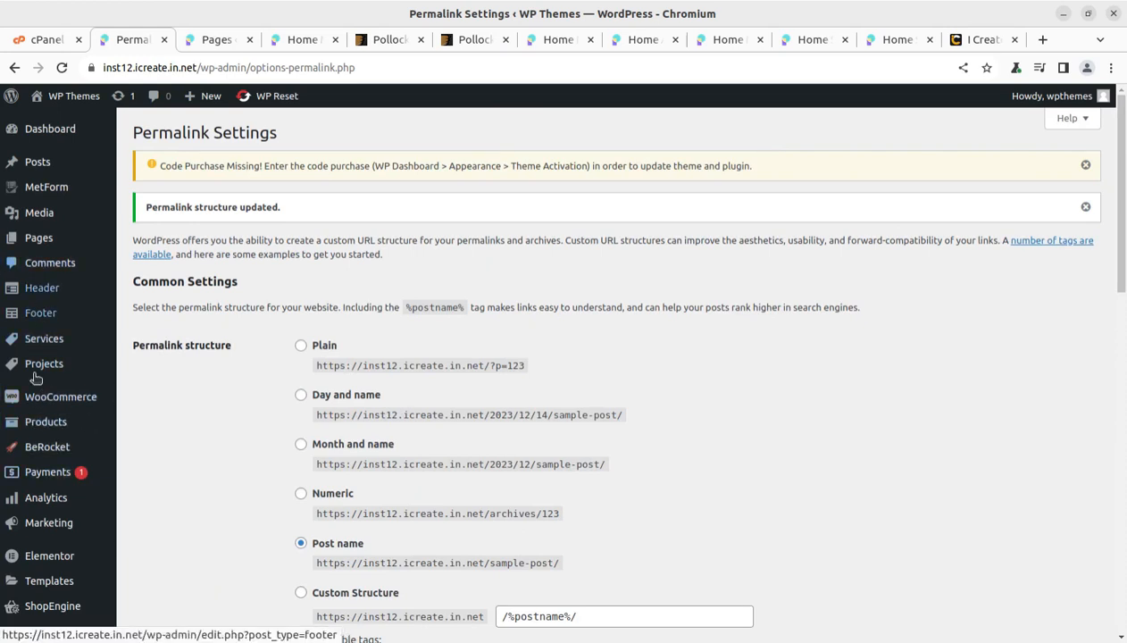
Step: Customize the homepage settings to use Home Main as the static homepage, publish the change, and close the customizer
{"action": "scroll", "coordinate": [27, 501], "scroll_direction": "down", "scroll_amount": 4}
{"action": "mouse_move", "coordinate": [36, 462]}
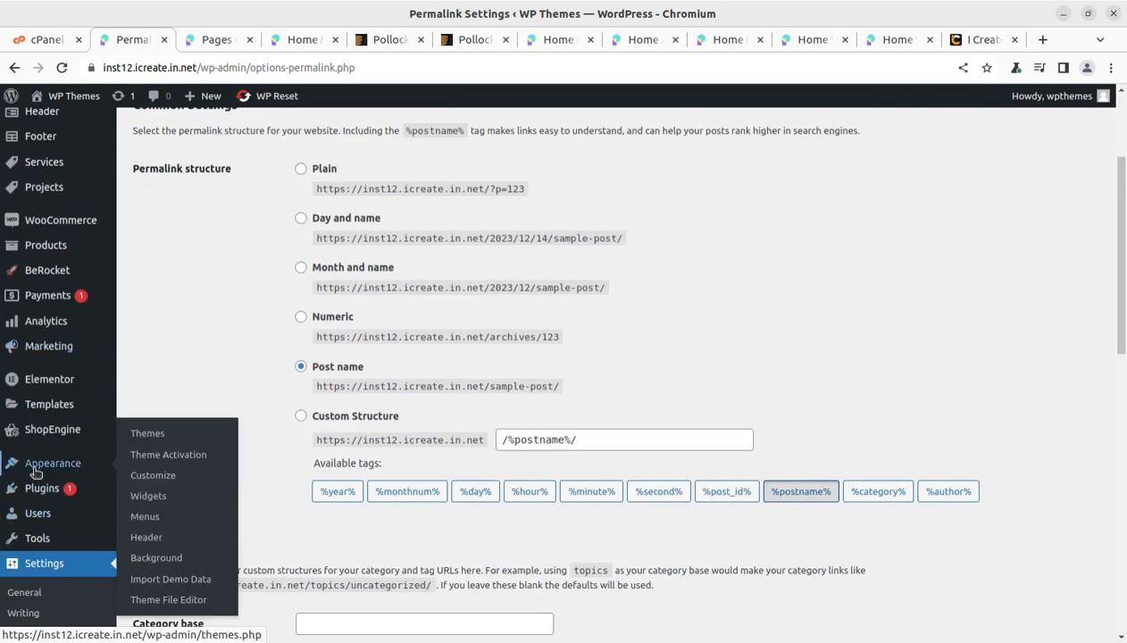
{"action": "left_click", "coordinate": [159, 481]}
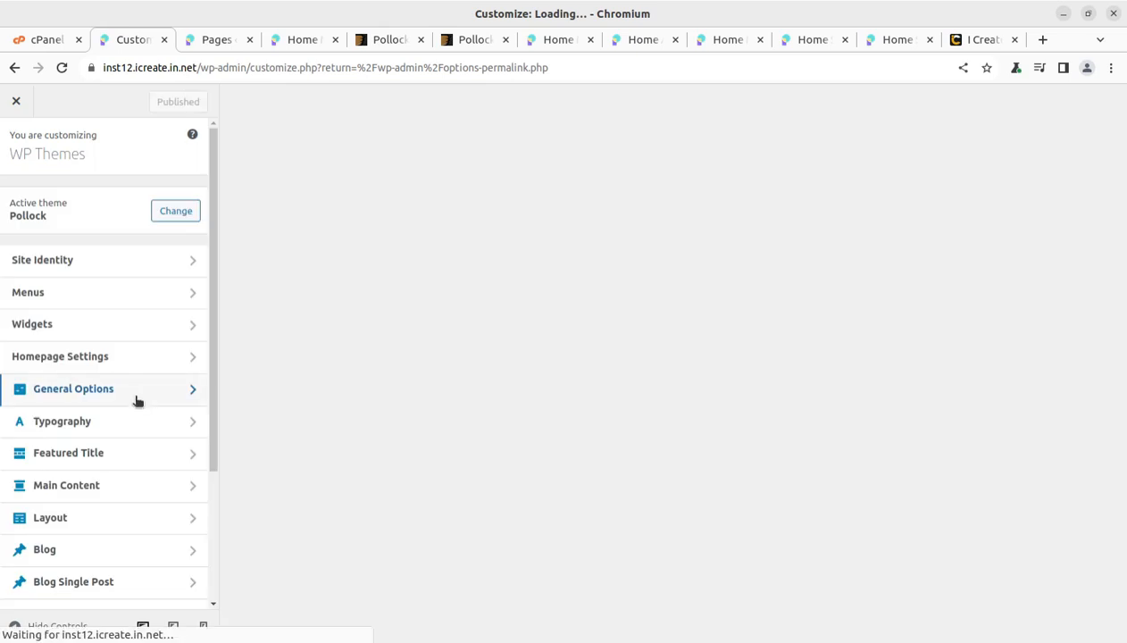
{"action": "scroll", "coordinate": [143, 407], "scroll_direction": "down", "scroll_amount": 3}
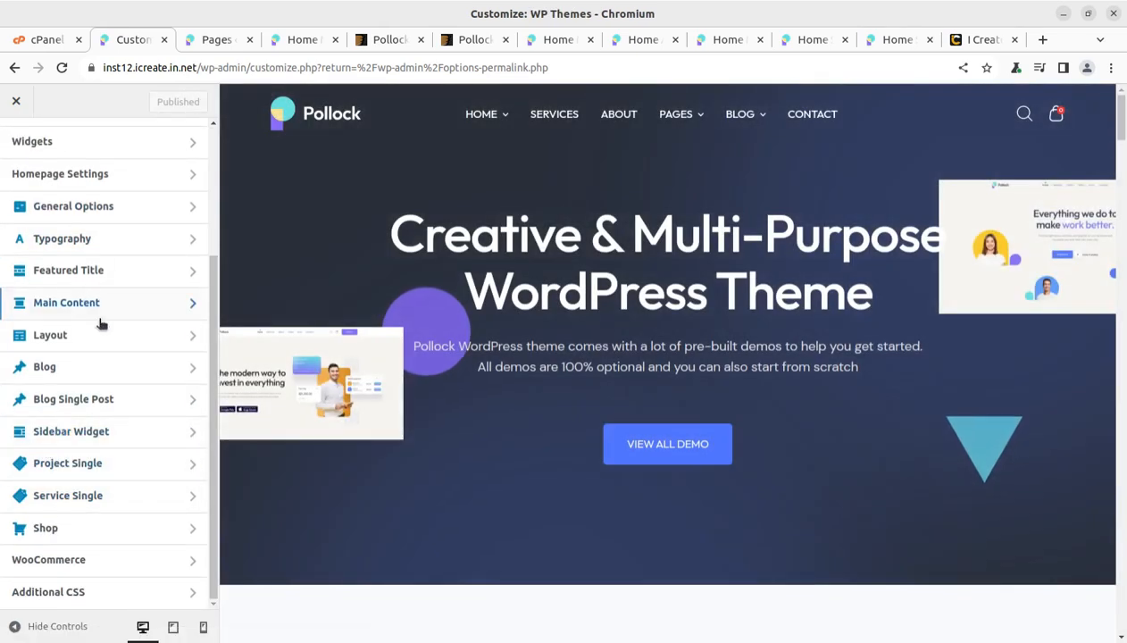
{"action": "scroll", "coordinate": [108, 382], "scroll_direction": "up", "scroll_amount": 3}
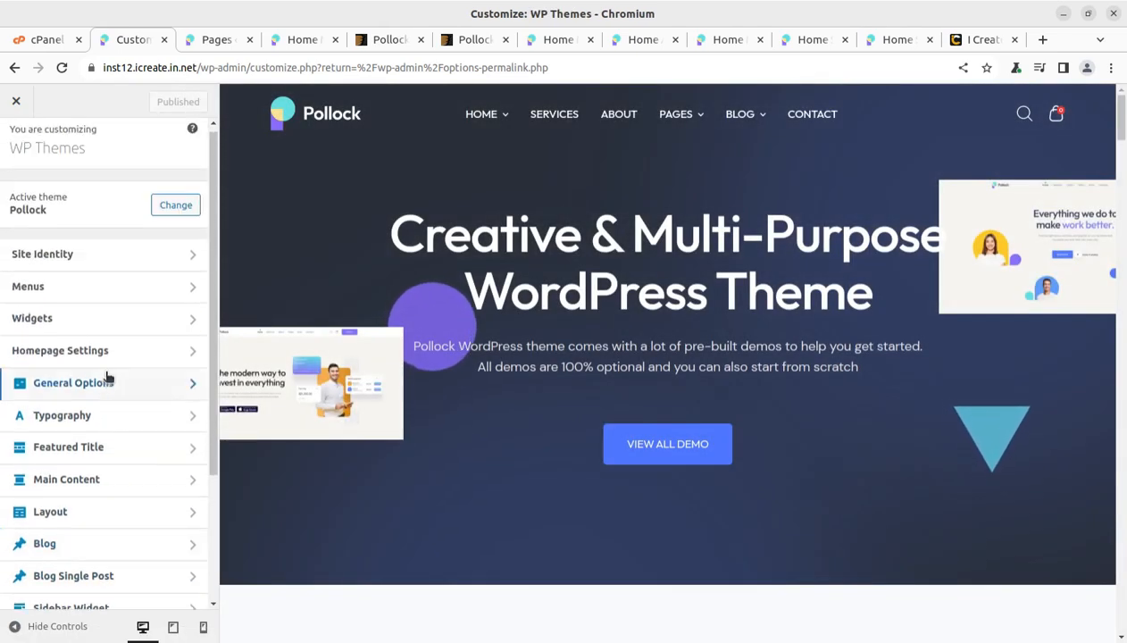
{"action": "left_click", "coordinate": [143, 356]}
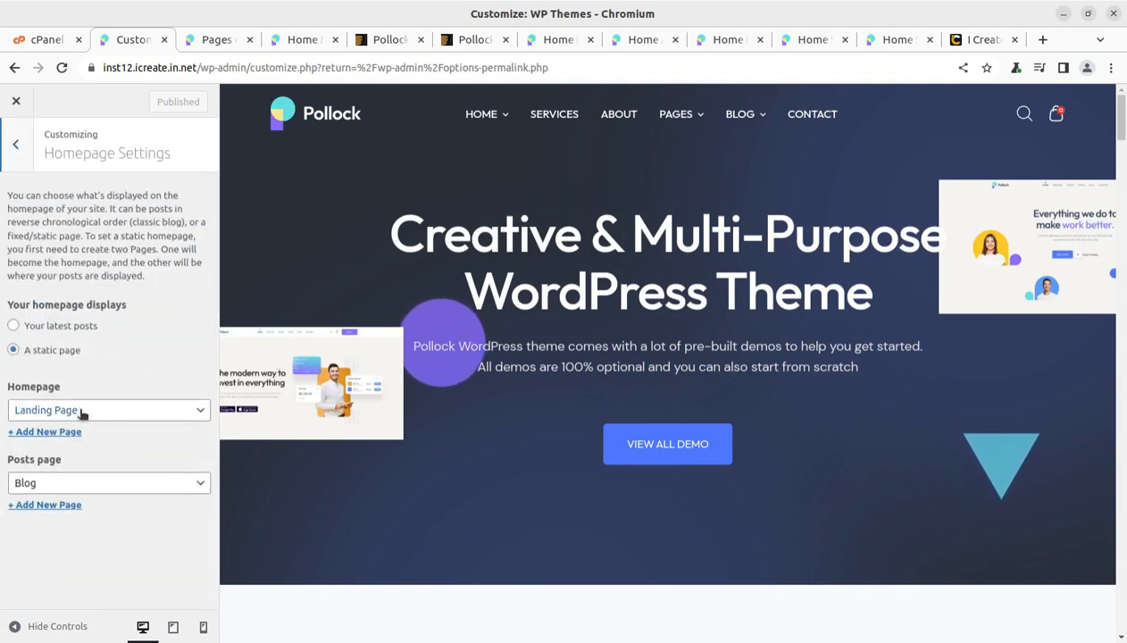
{"action": "left_click", "coordinate": [108, 410]}
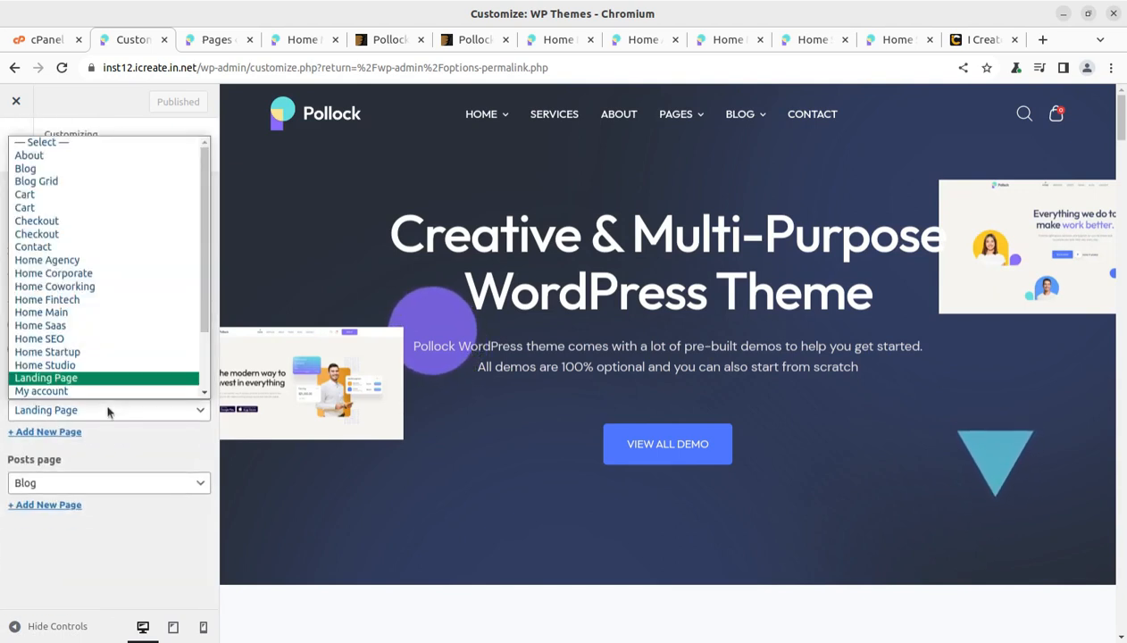
{"action": "left_click", "coordinate": [91, 312]}
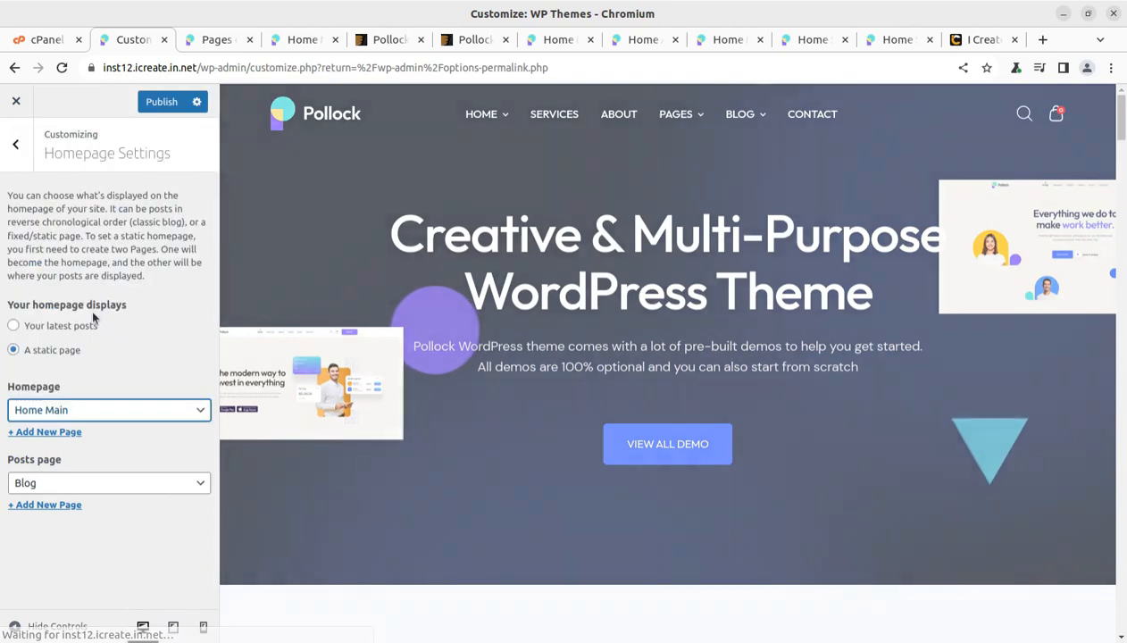
{"action": "left_click", "coordinate": [149, 104]}
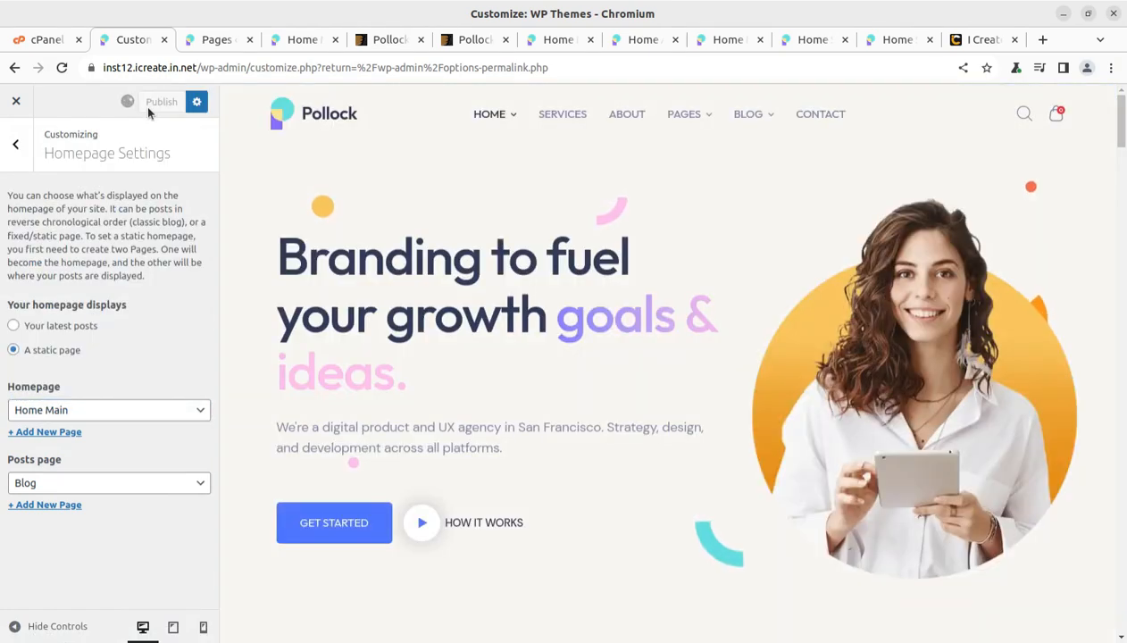
{"action": "left_click", "coordinate": [17, 103]}
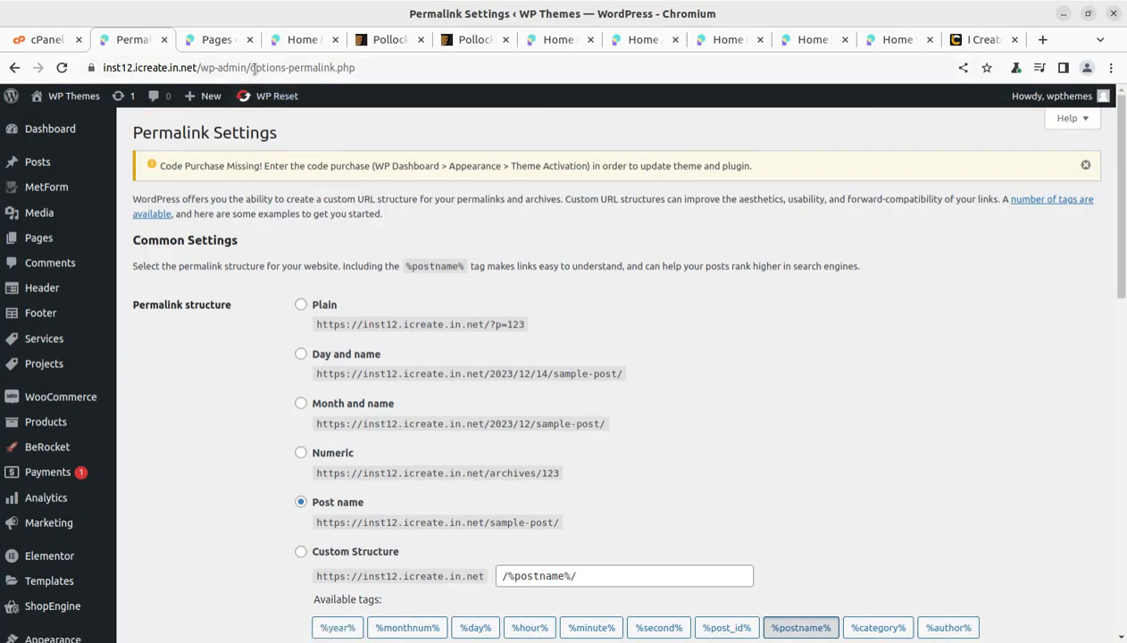
Step: Load the site's front page at inst12.icreate.in.net in place of the Pages list
{"action": "left_click", "coordinate": [214, 39]}
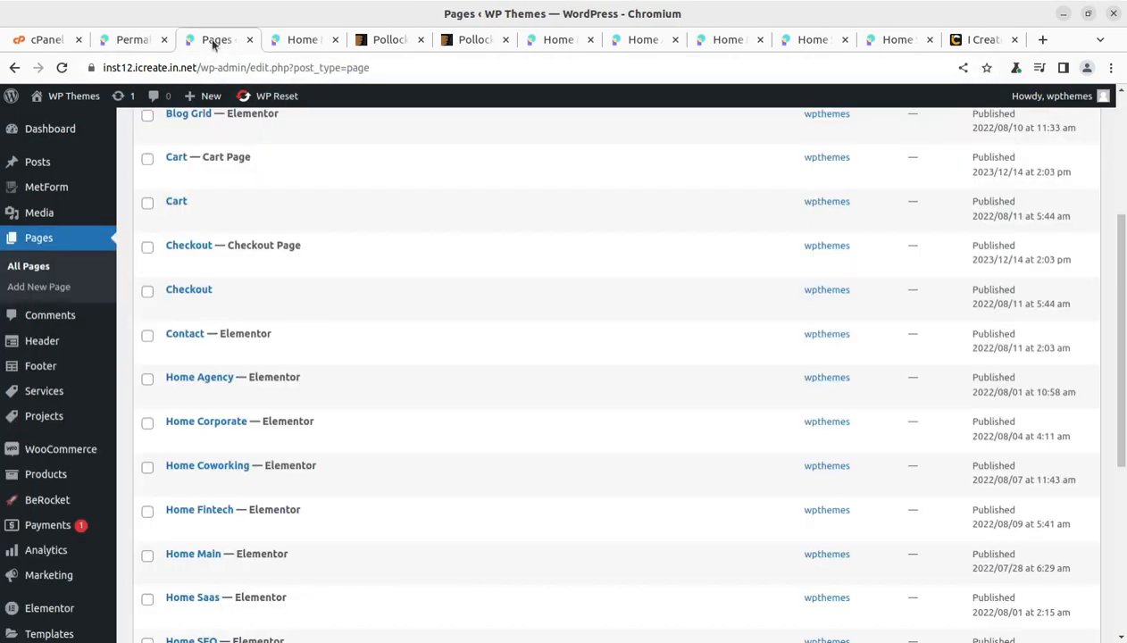
{"action": "left_click_drag", "start_coordinate": [198, 67], "coordinate": [626, 87]}
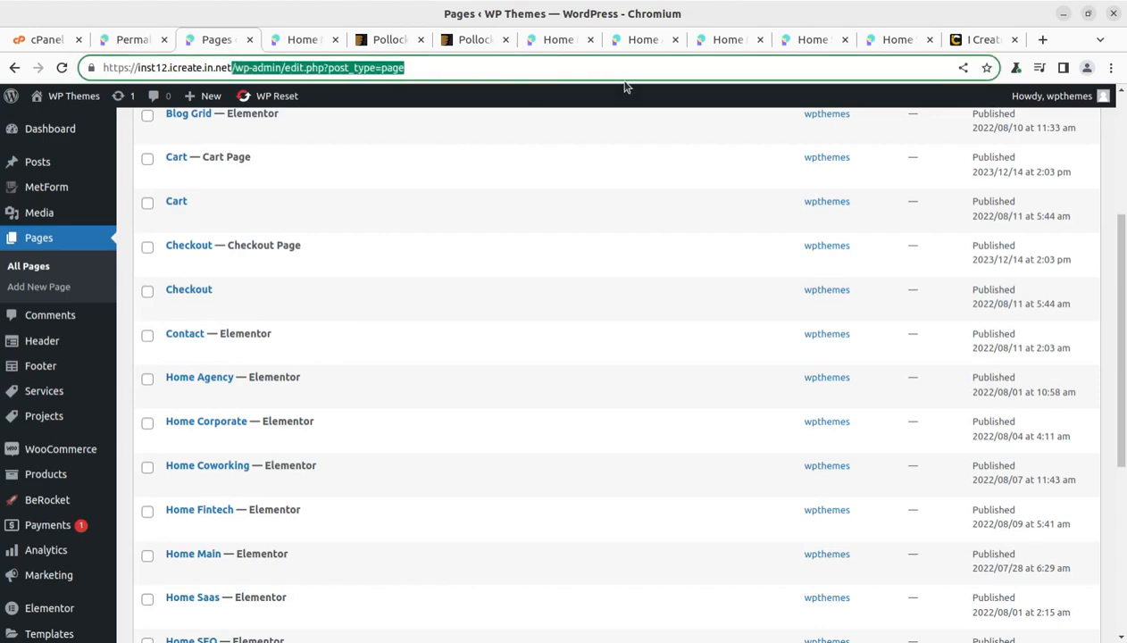
{"action": "key", "text": "BackSpace"}
{"action": "key", "text": "Return"}
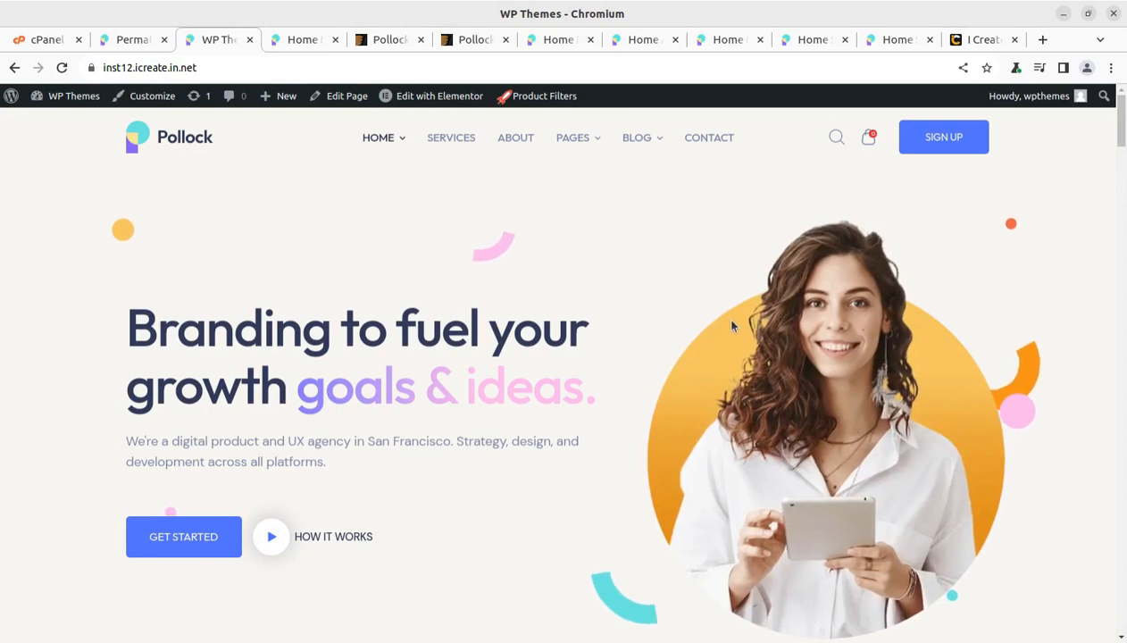
Step: Check the imported site's Services, About and Contact pages
{"action": "left_click", "coordinate": [439, 143]}
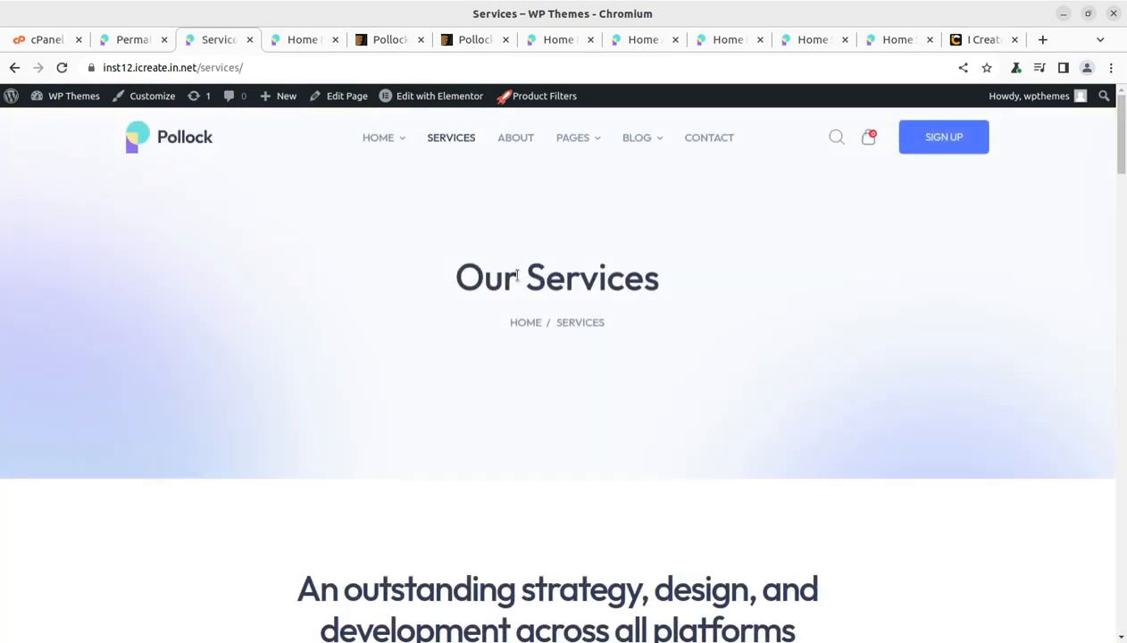
{"action": "scroll", "coordinate": [582, 317], "scroll_direction": "down", "scroll_amount": 3}
{"action": "scroll", "coordinate": [581, 317], "scroll_direction": "down", "scroll_amount": 3}
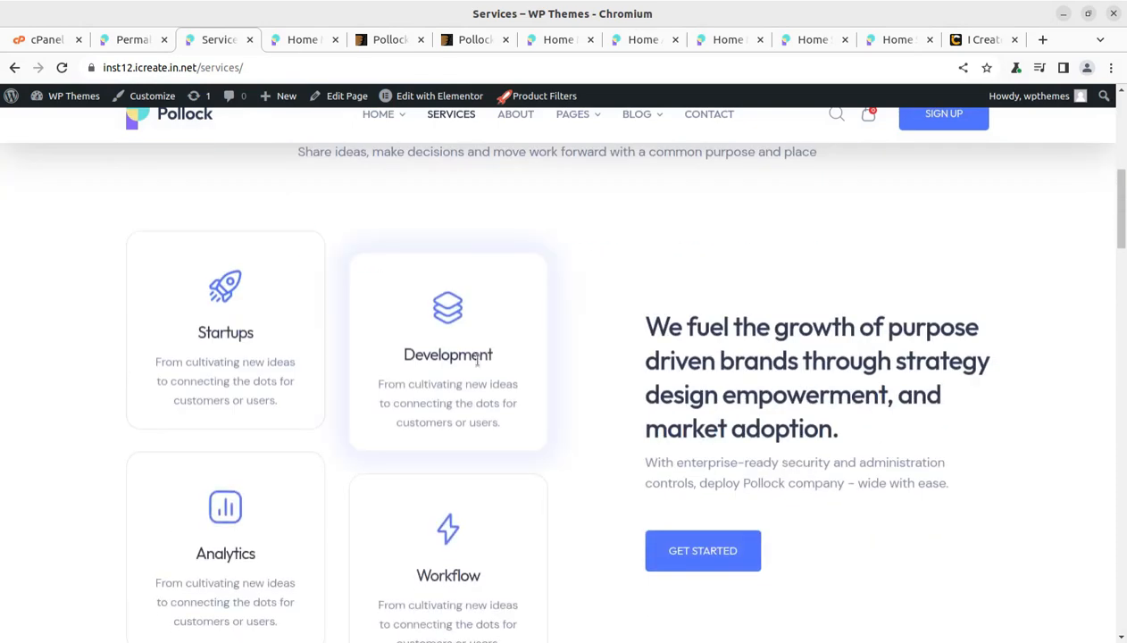
{"action": "left_click", "coordinate": [693, 553]}
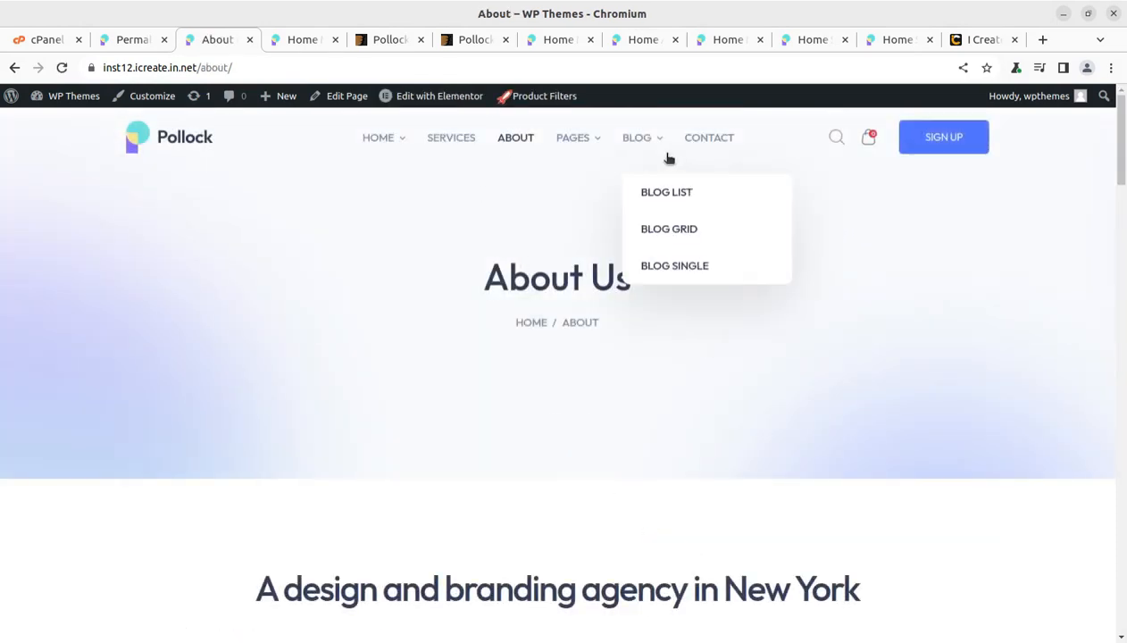
{"action": "left_click", "coordinate": [710, 142]}
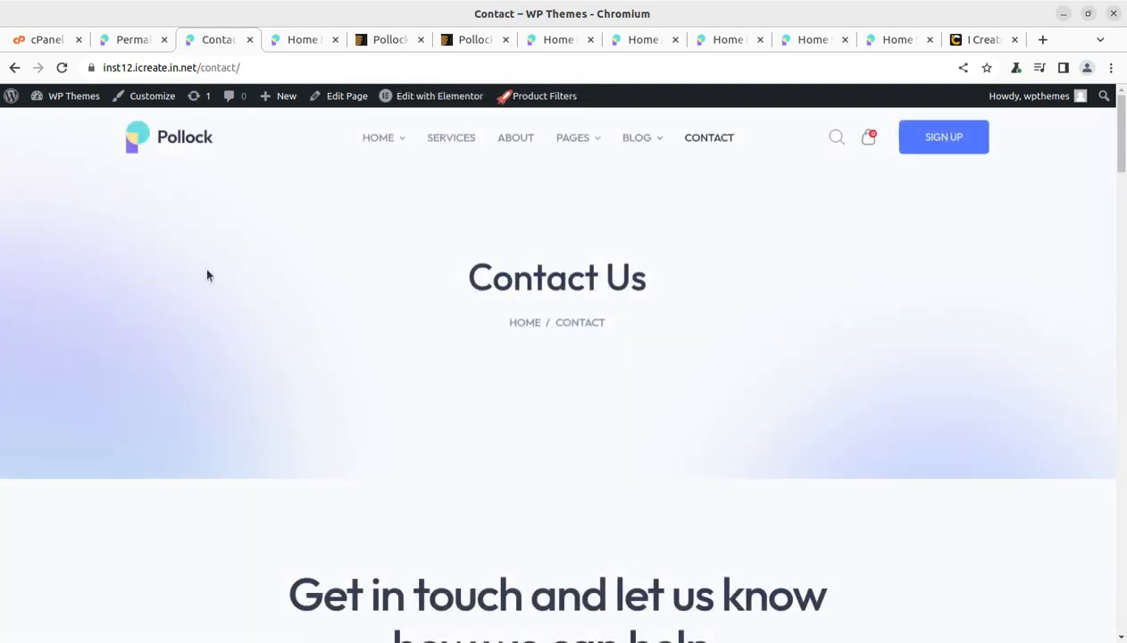
Step: Return to the site's homepage and look over its service cards and Web3 Experience Design section
{"action": "left_click", "coordinate": [184, 141]}
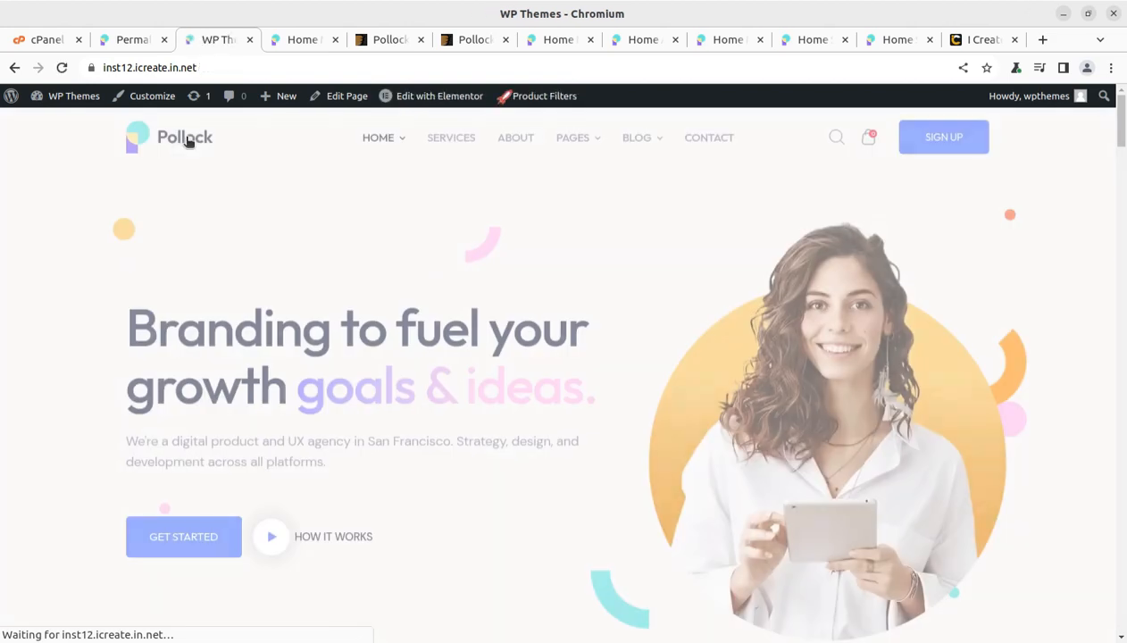
{"action": "scroll", "coordinate": [566, 353], "scroll_direction": "down", "scroll_amount": 15}
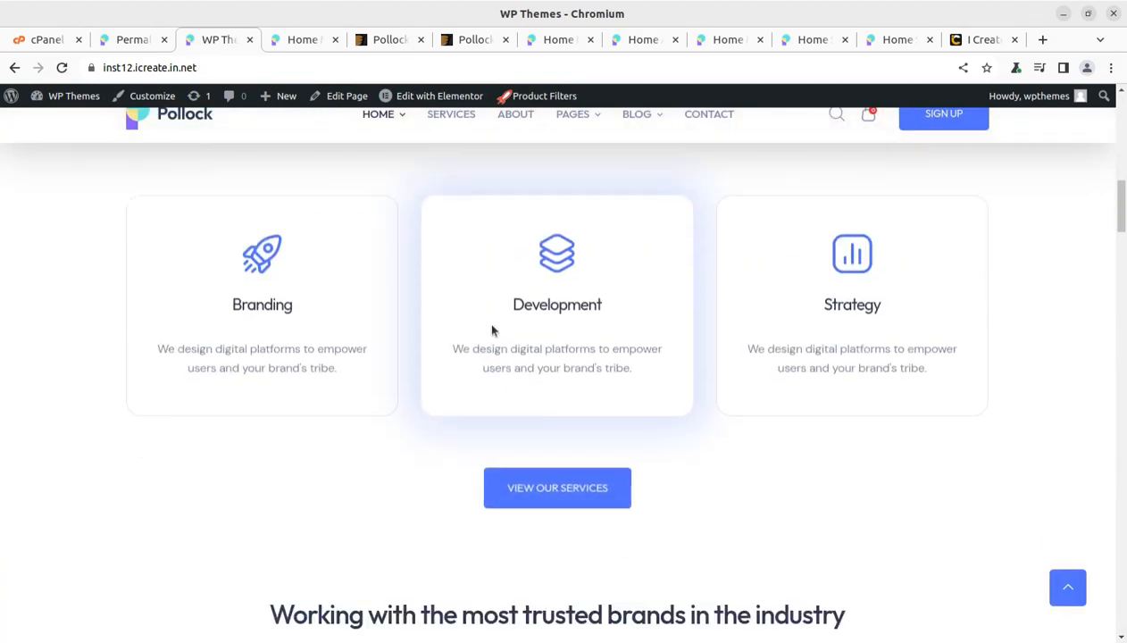
{"action": "scroll", "coordinate": [427, 342], "scroll_direction": "down", "scroll_amount": 5}
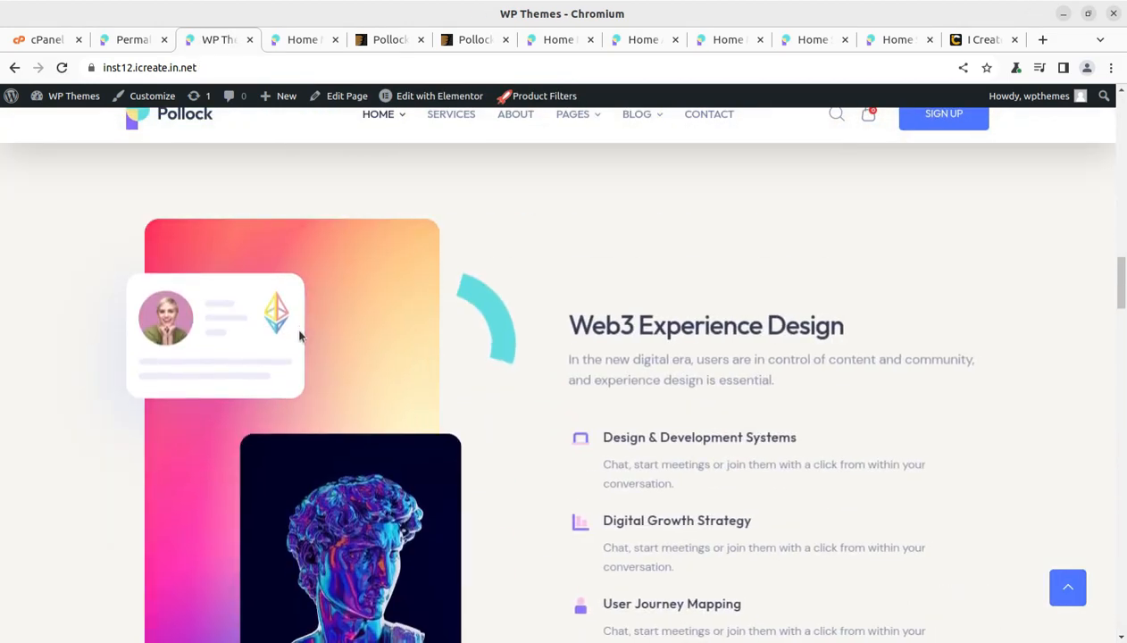
{"action": "scroll", "coordinate": [408, 338], "scroll_direction": "down", "scroll_amount": 4}
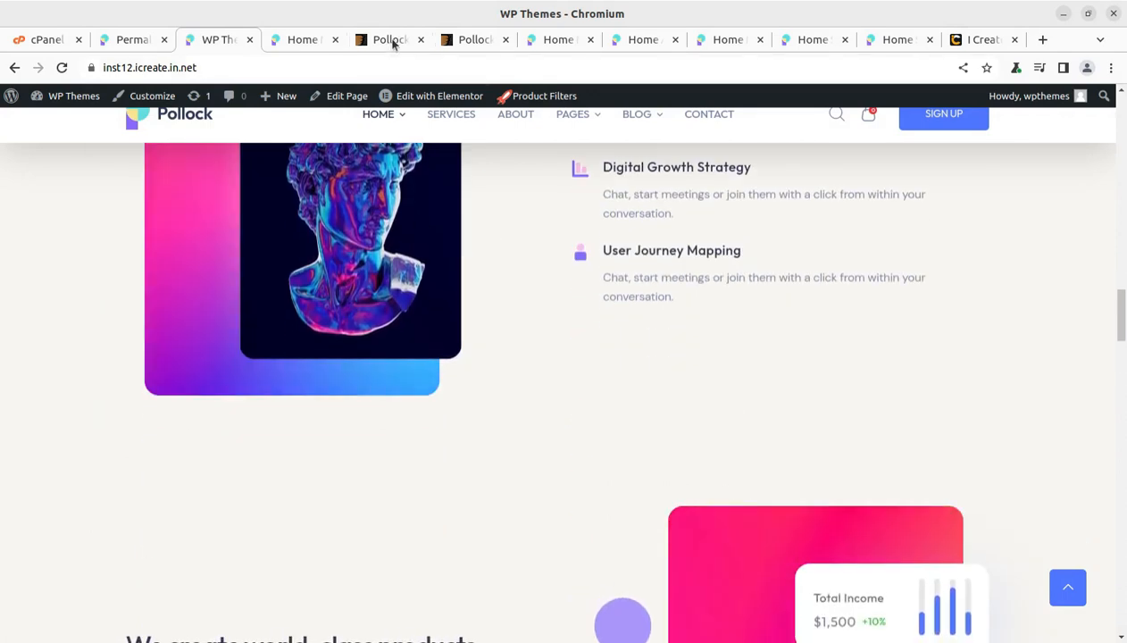
Step: Review the Pollock theme's ThemeForest page, including its Regular License price and description
{"action": "left_click", "coordinate": [390, 40]}
{"action": "scroll", "coordinate": [132, 408], "scroll_direction": "up", "scroll_amount": 2}
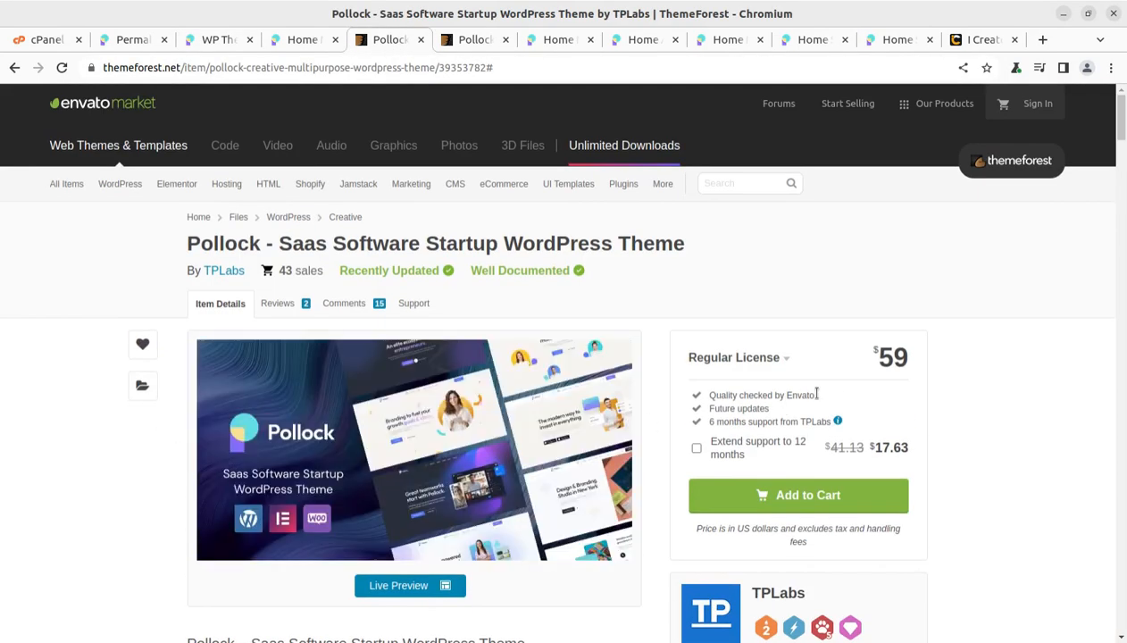
{"action": "left_click_drag", "start_coordinate": [881, 355], "coordinate": [911, 360]}
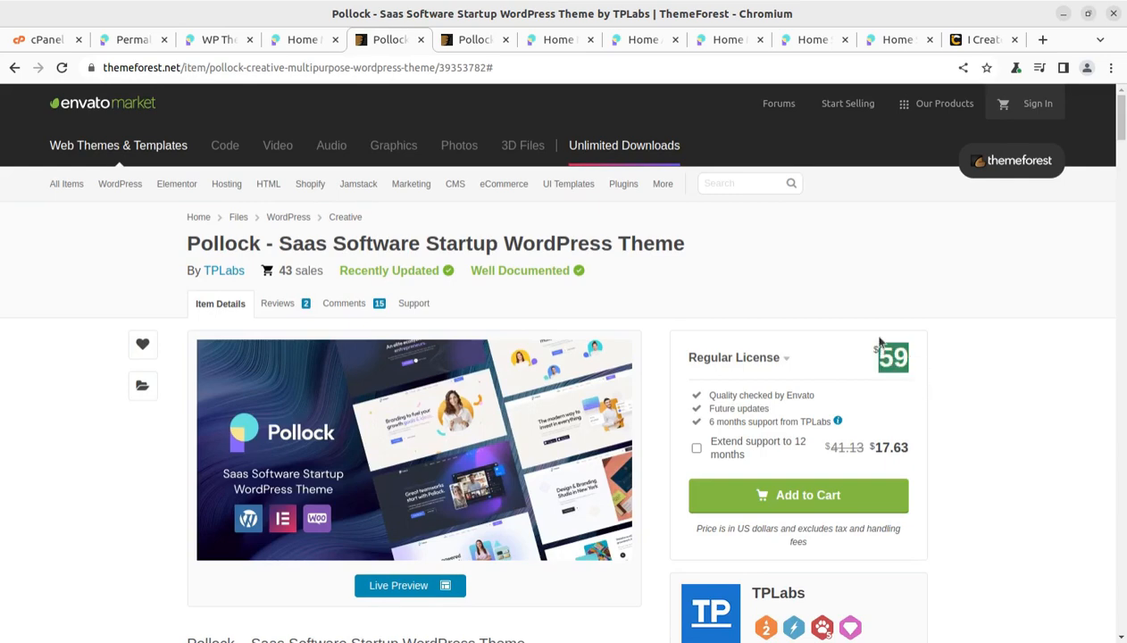
{"action": "scroll", "coordinate": [399, 456], "scroll_direction": "down", "scroll_amount": 2}
{"action": "scroll", "coordinate": [82, 447], "scroll_direction": "down", "scroll_amount": 2}
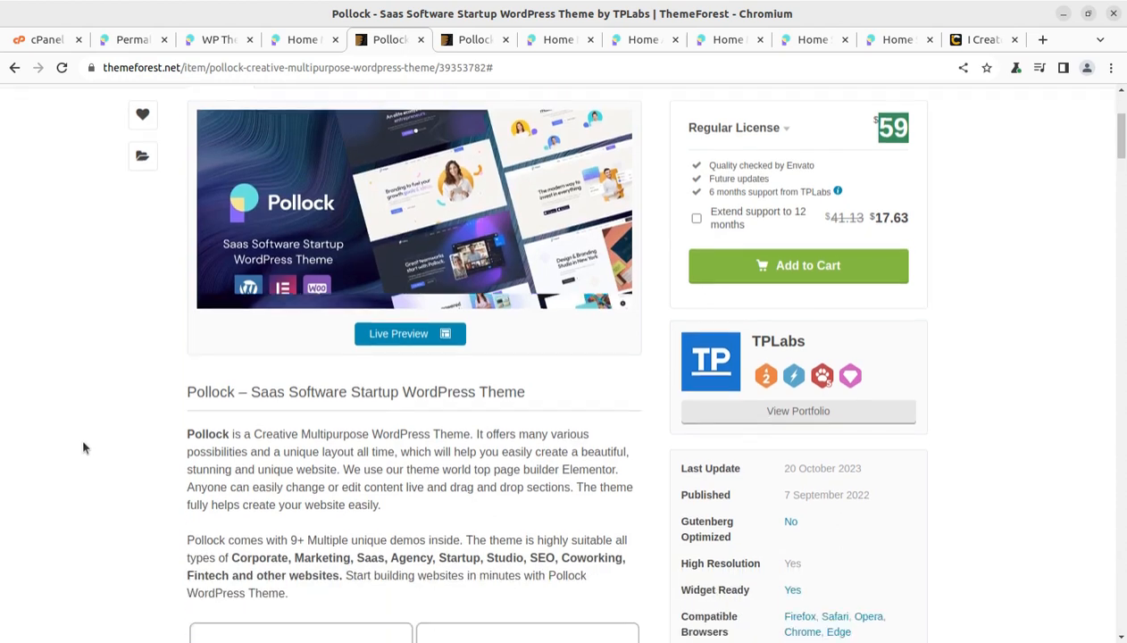
{"action": "scroll", "coordinate": [82, 446], "scroll_direction": "up", "scroll_amount": 4}
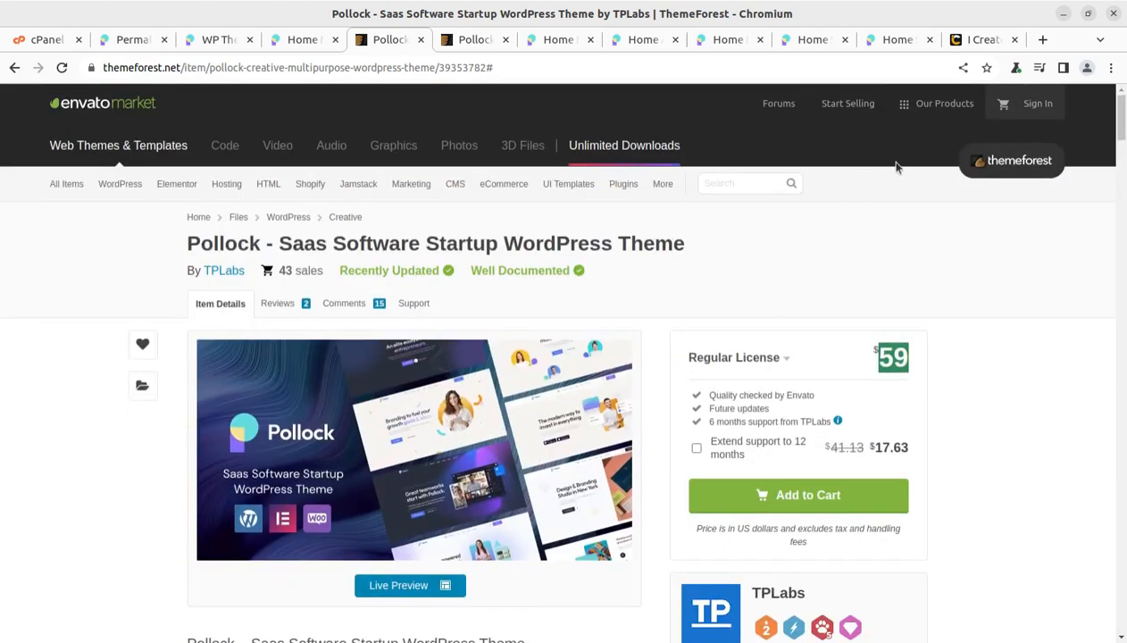
Step: Look over the i-Create home page and its i-Connect options, and return to the WordPress dashboard's home screen
{"action": "left_click", "coordinate": [982, 40]}
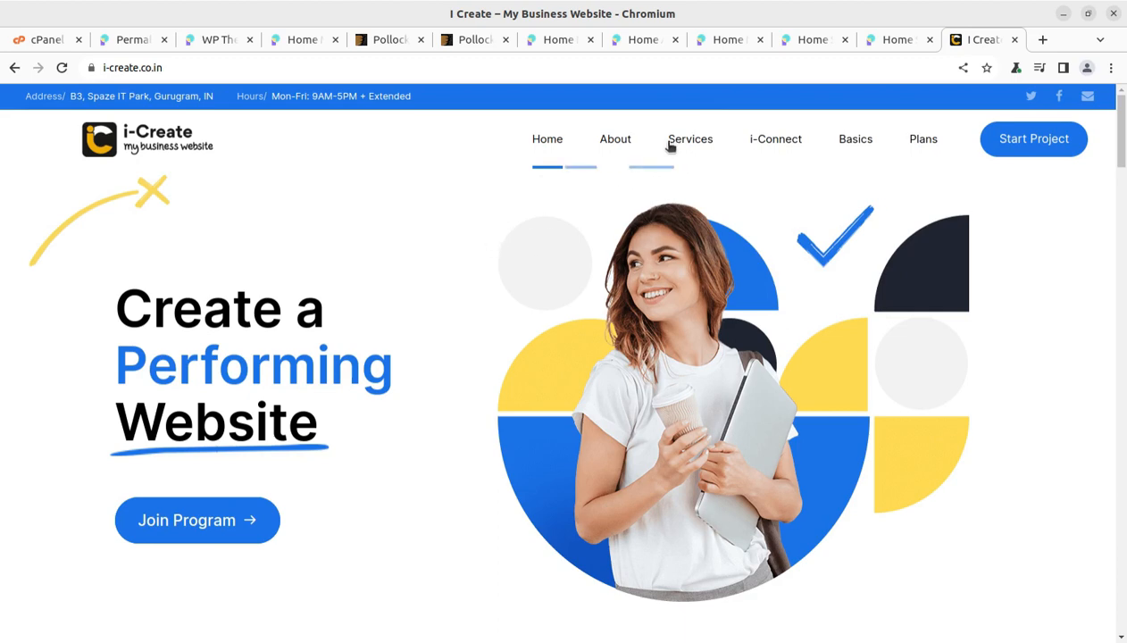
{"action": "mouse_move", "coordinate": [773, 139]}
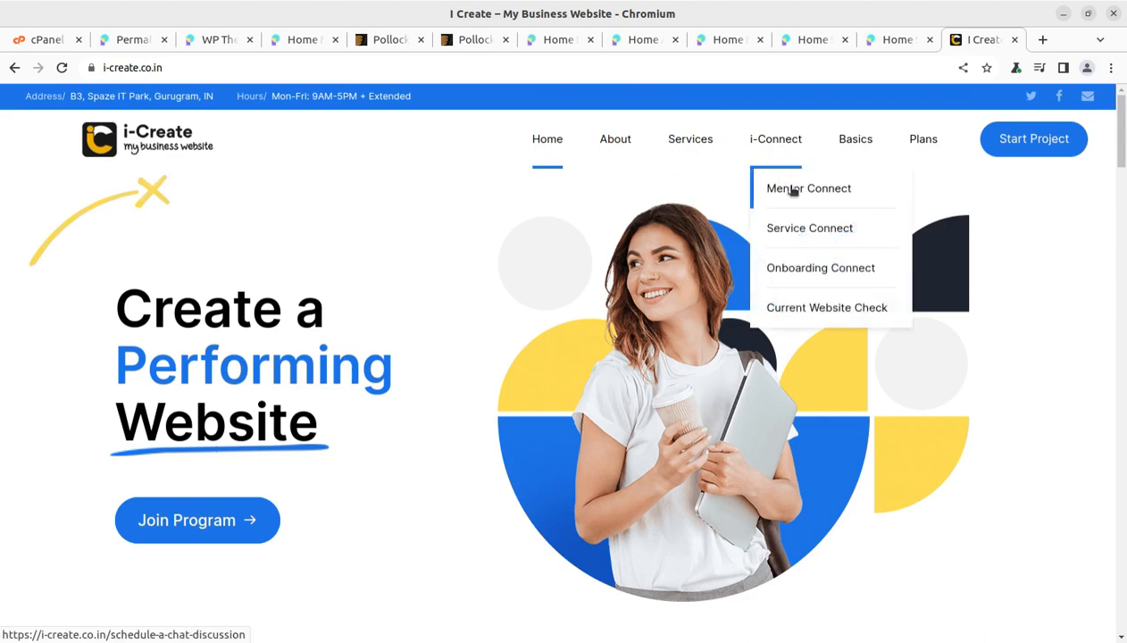
{"action": "scroll", "coordinate": [622, 264], "scroll_direction": "down", "scroll_amount": 6}
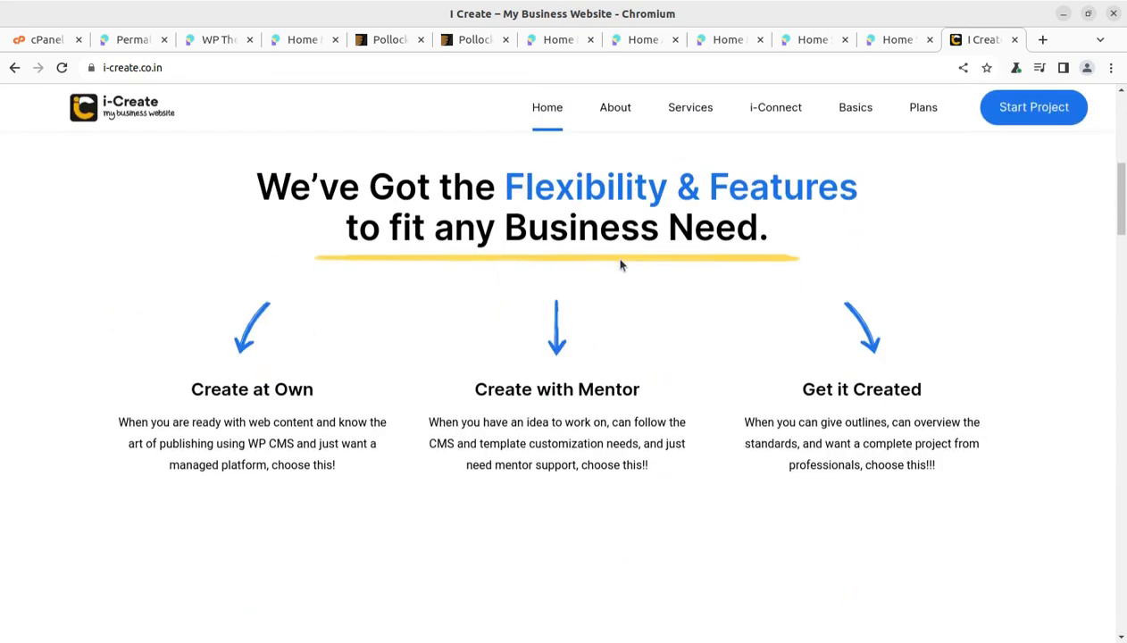
{"action": "scroll", "coordinate": [406, 214], "scroll_direction": "up", "scroll_amount": 6}
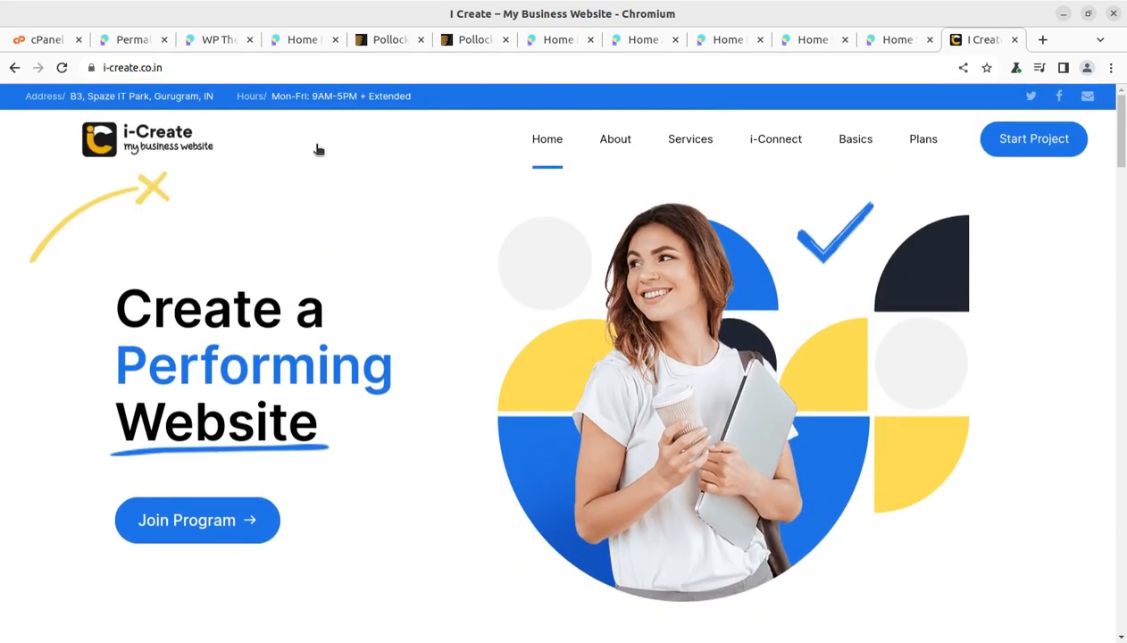
{"action": "left_click", "coordinate": [128, 42]}
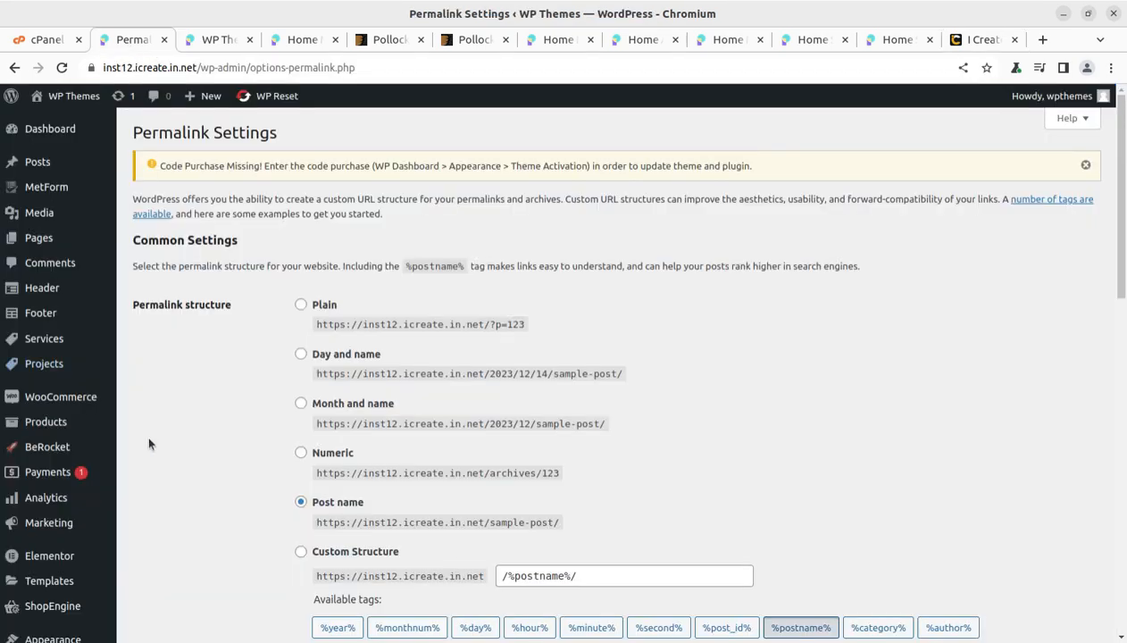
{"action": "left_click", "coordinate": [55, 134]}
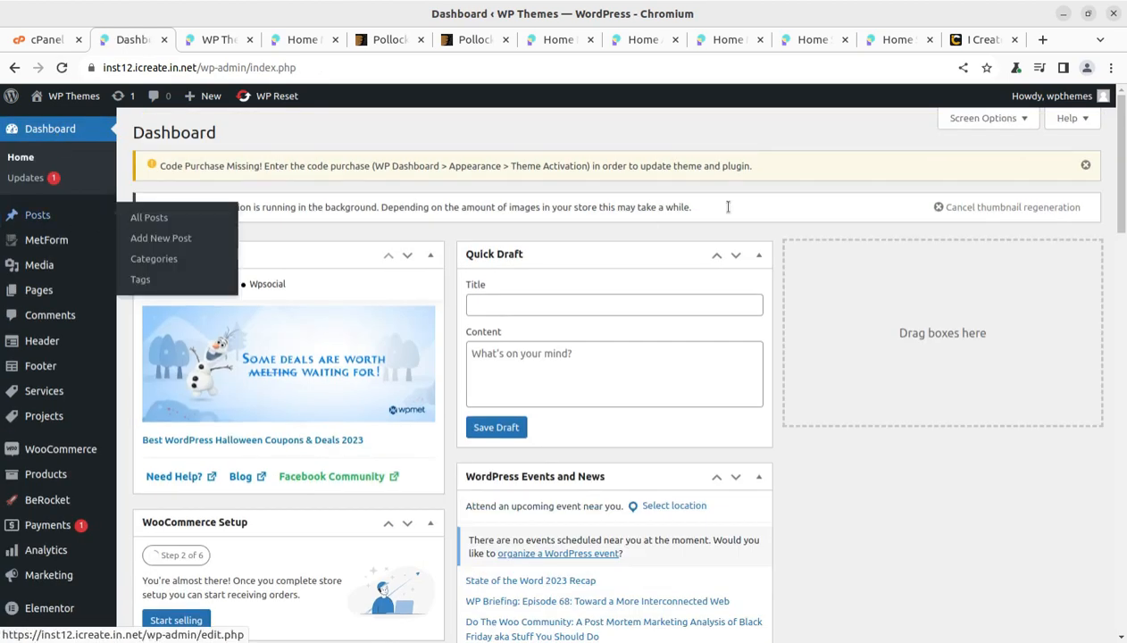
Step: Cancel the background thumbnail regeneration and dismiss the missing code purchase notice on the WordPress dashboard
{"action": "left_click", "coordinate": [1086, 167]}
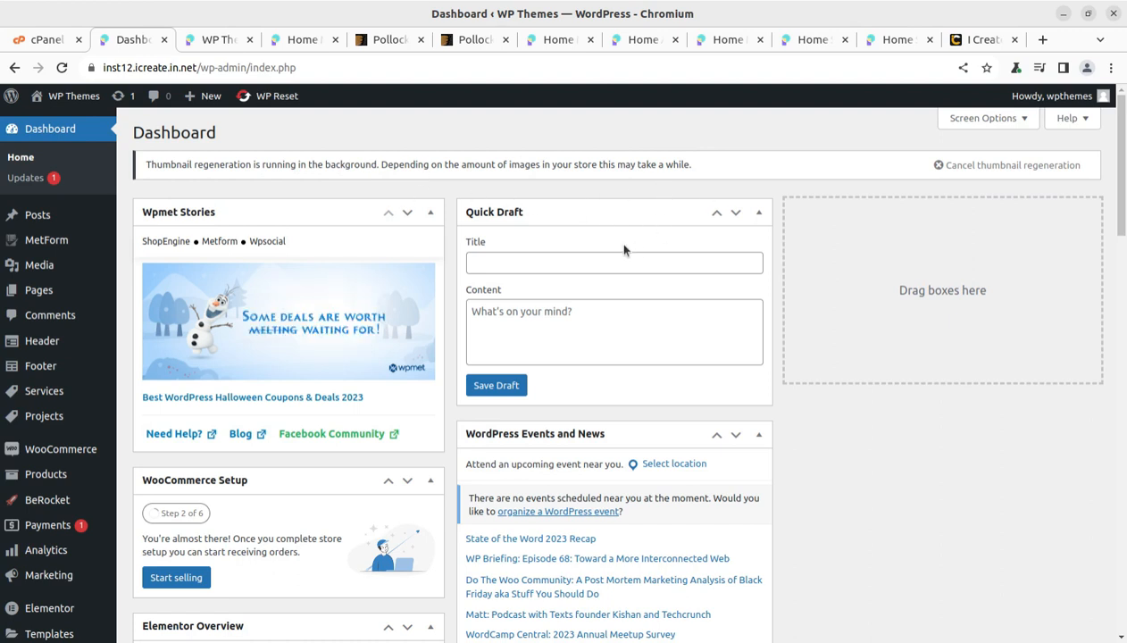
{"action": "left_click", "coordinate": [939, 169]}
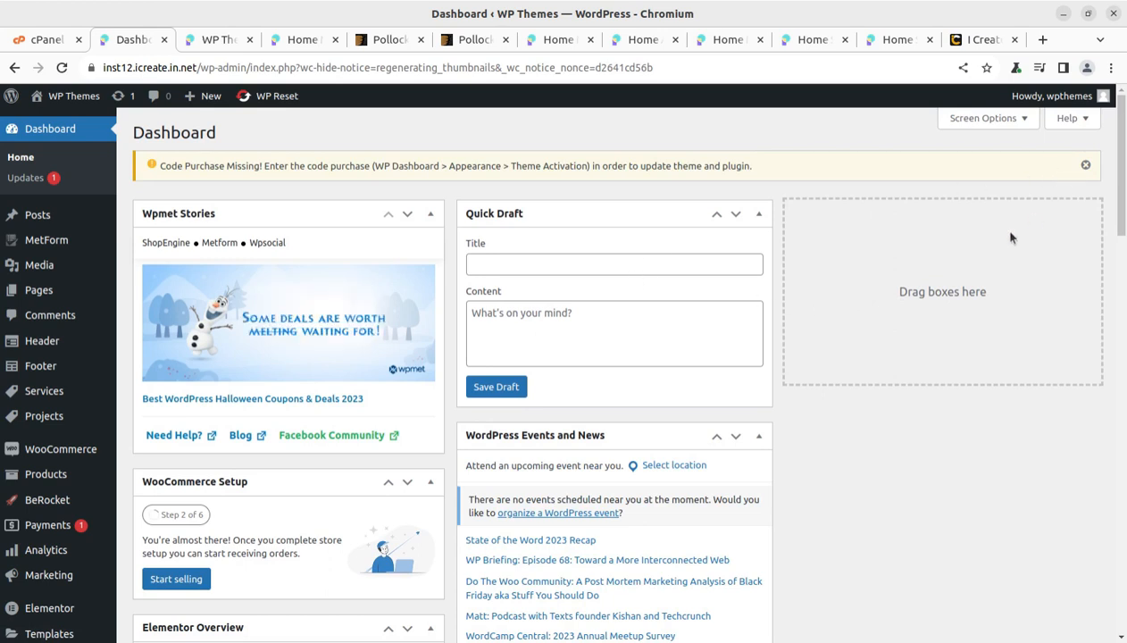
{"action": "left_click", "coordinate": [1084, 166]}
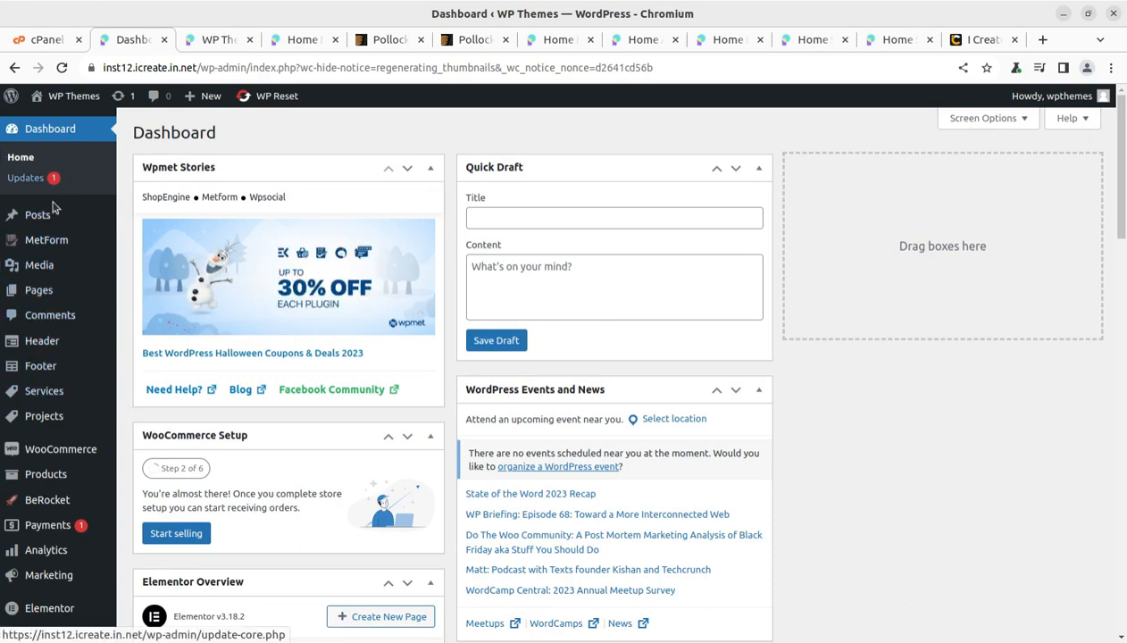
Step: Start the MetForm setup wizard and advance past its Tutorial and Sign Up stages, leaving the email address blank
{"action": "left_click", "coordinate": [27, 249]}
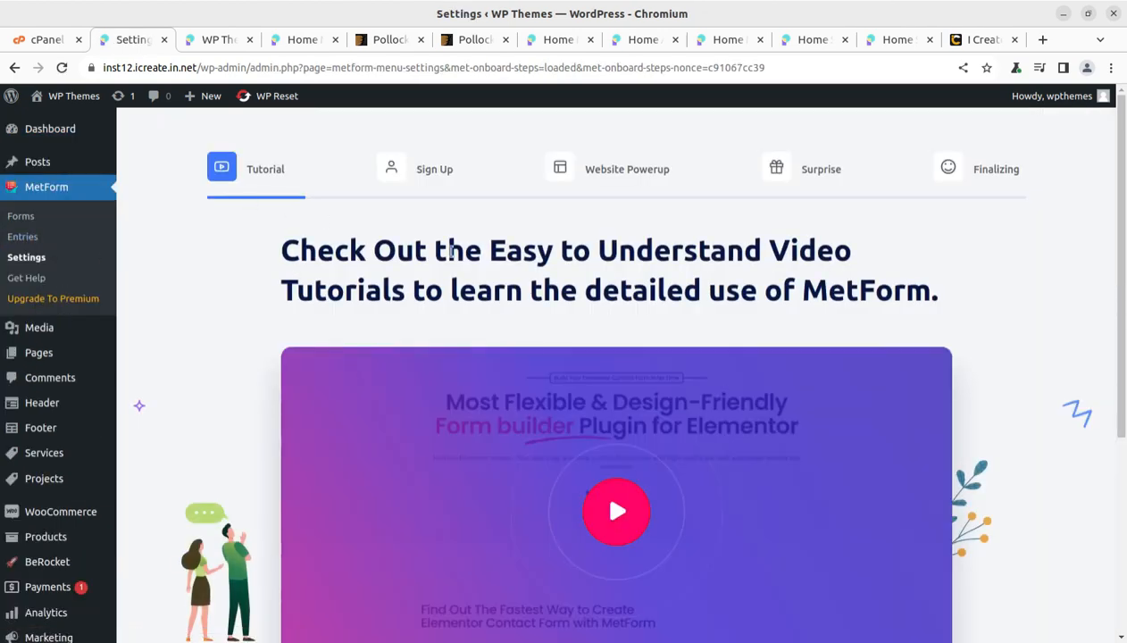
{"action": "scroll", "coordinate": [448, 252], "scroll_direction": "down", "scroll_amount": 4}
{"action": "left_click", "coordinate": [790, 479]}
{"action": "scroll", "coordinate": [551, 430], "scroll_direction": "down", "scroll_amount": 3}
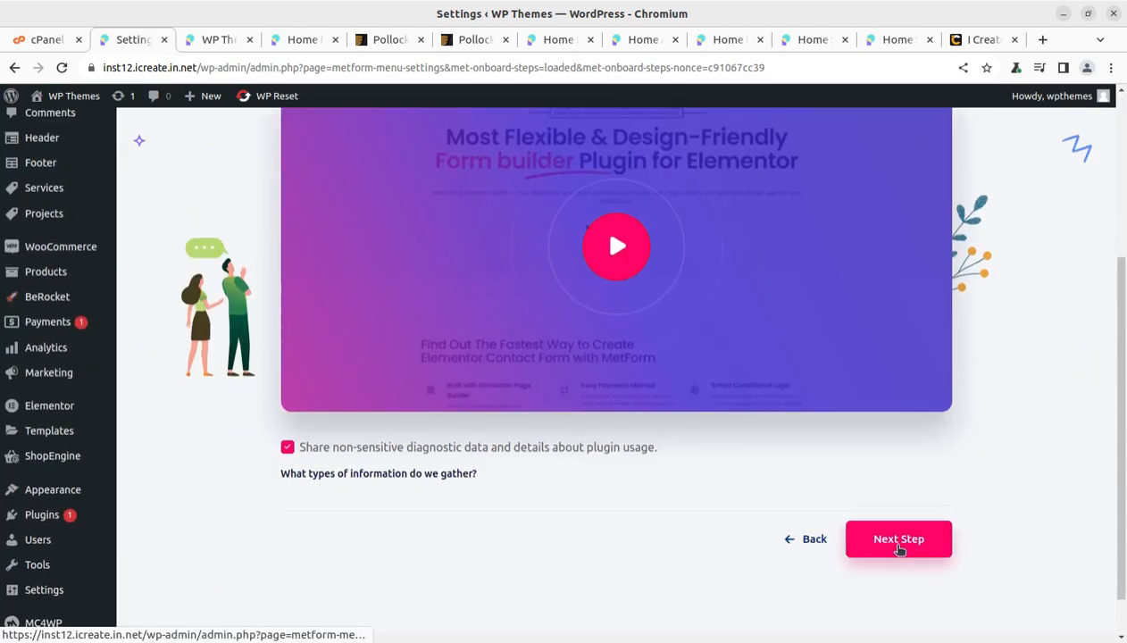
{"action": "left_click", "coordinate": [898, 541]}
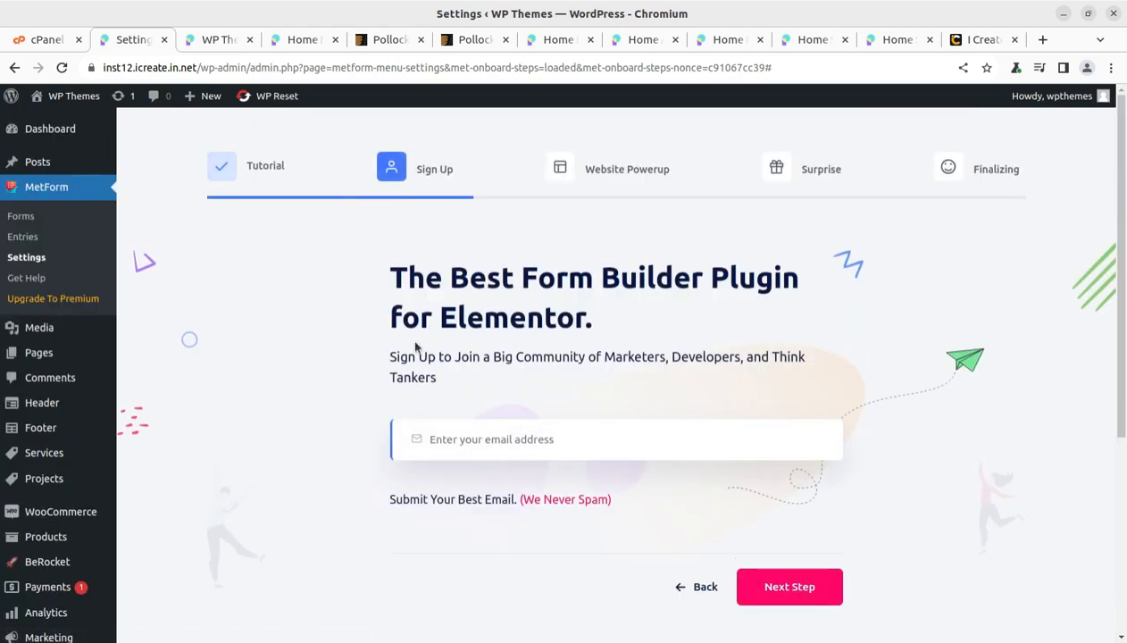
{"action": "left_click", "coordinate": [759, 587]}
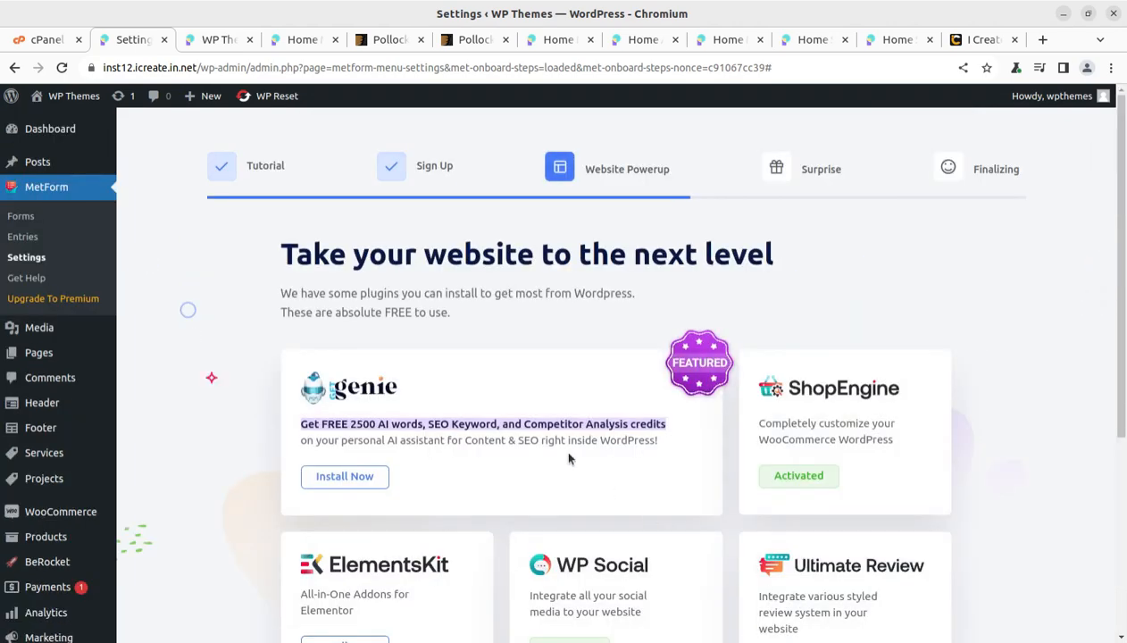
Step: Pass MetForm's Website Powerup and Surprise stages without installing or upgrading anything, and finish the setup wizard
{"action": "scroll", "coordinate": [412, 358], "scroll_direction": "down", "scroll_amount": 5}
{"action": "left_click", "coordinate": [850, 465]}
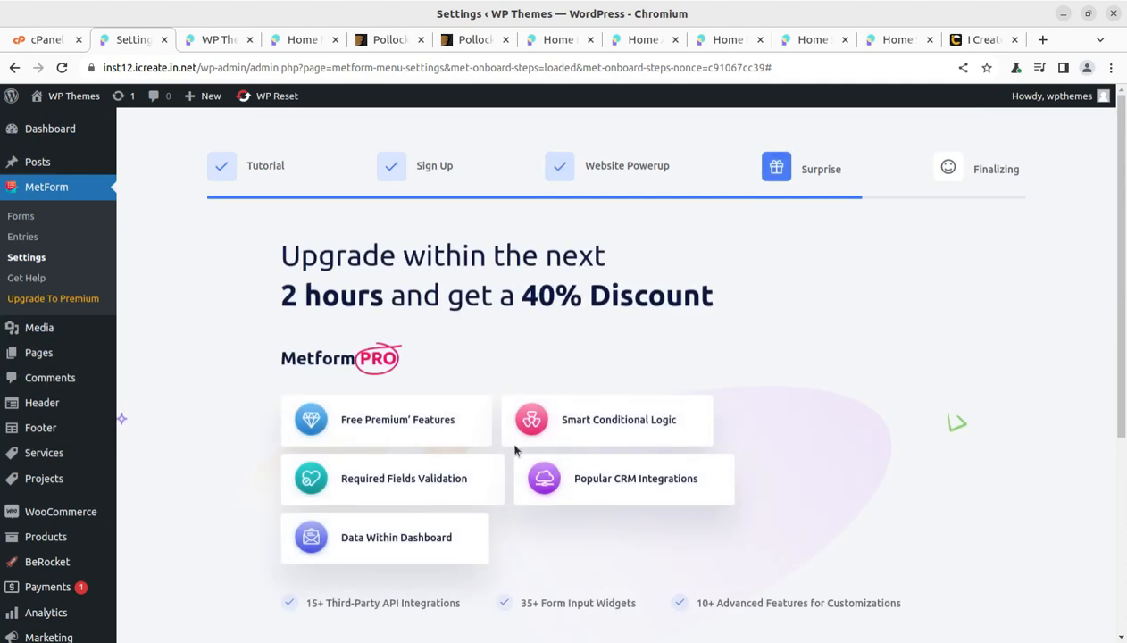
{"action": "scroll", "coordinate": [614, 438], "scroll_direction": "down", "scroll_amount": 1}
{"action": "scroll", "coordinate": [614, 438], "scroll_direction": "down", "scroll_amount": 3}
{"action": "left_click", "coordinate": [878, 453]}
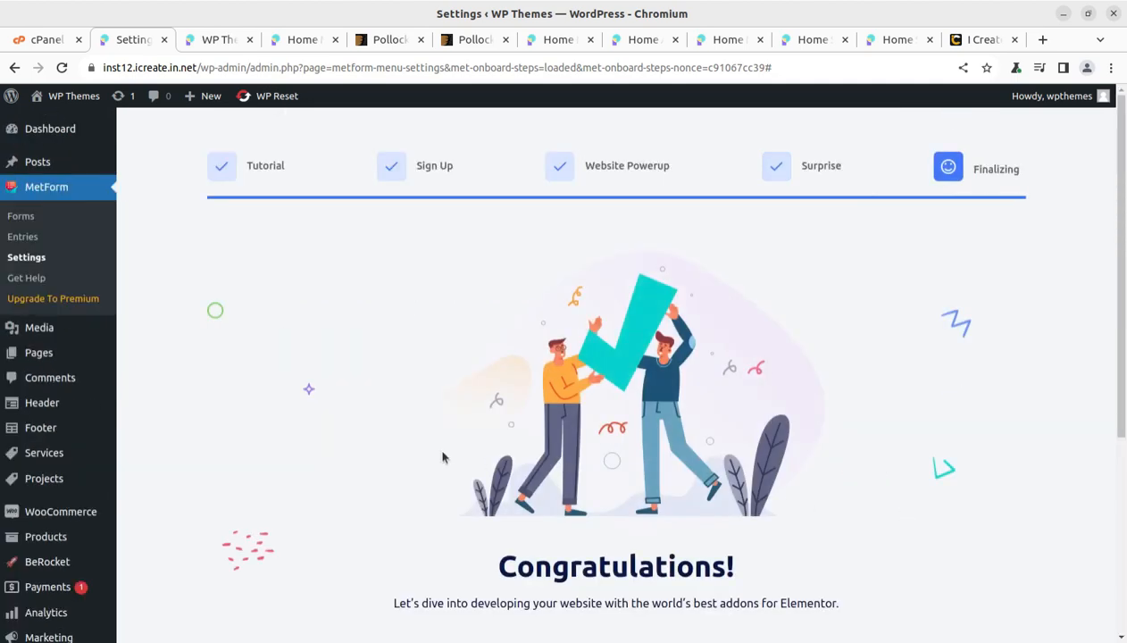
{"action": "scroll", "coordinate": [587, 461], "scroll_direction": "down", "scroll_amount": 3}
{"action": "left_click", "coordinate": [596, 355]}
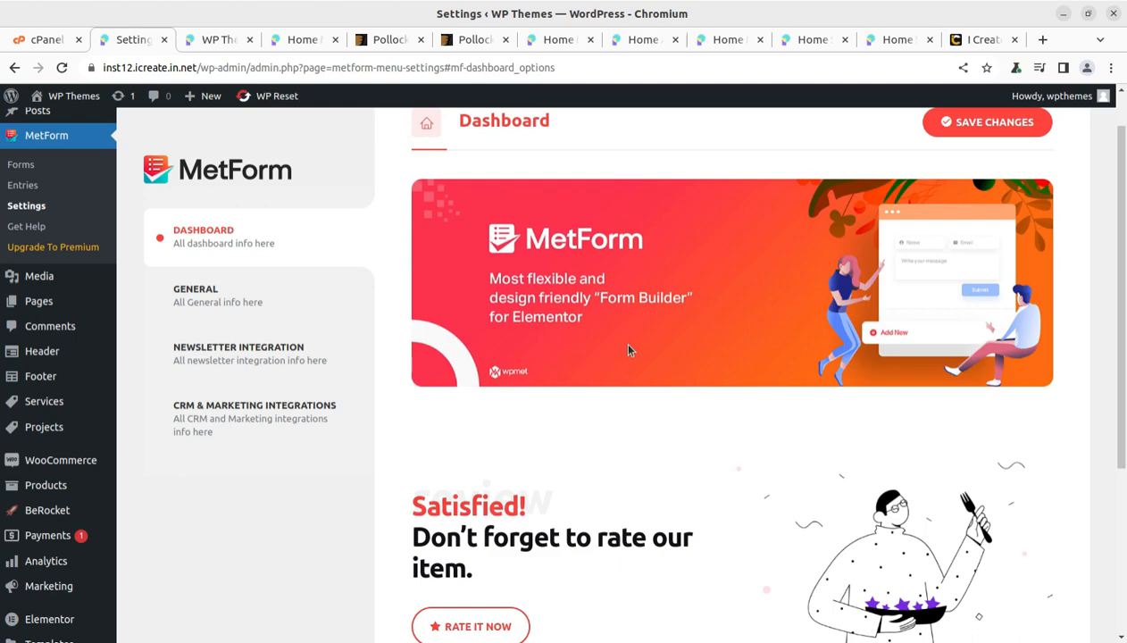
Step: Look over MetForm's settings dashboard and check its Forms and Entries lists
{"action": "scroll", "coordinate": [628, 350], "scroll_direction": "down", "scroll_amount": 5}
{"action": "scroll", "coordinate": [628, 350], "scroll_direction": "up", "scroll_amount": 6}
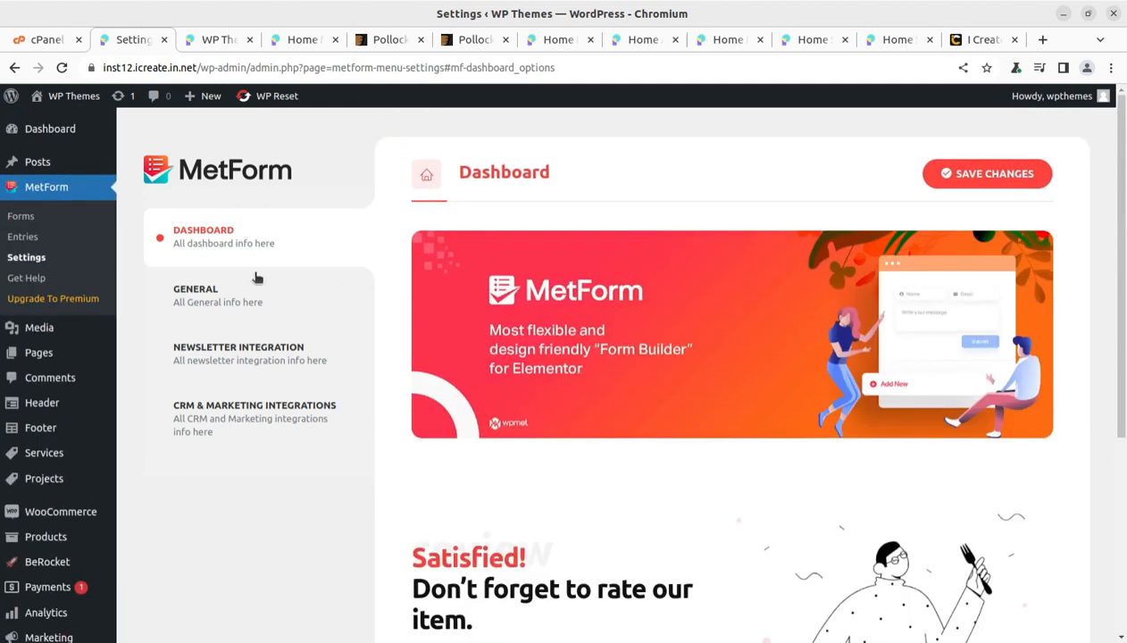
{"action": "left_click", "coordinate": [24, 219]}
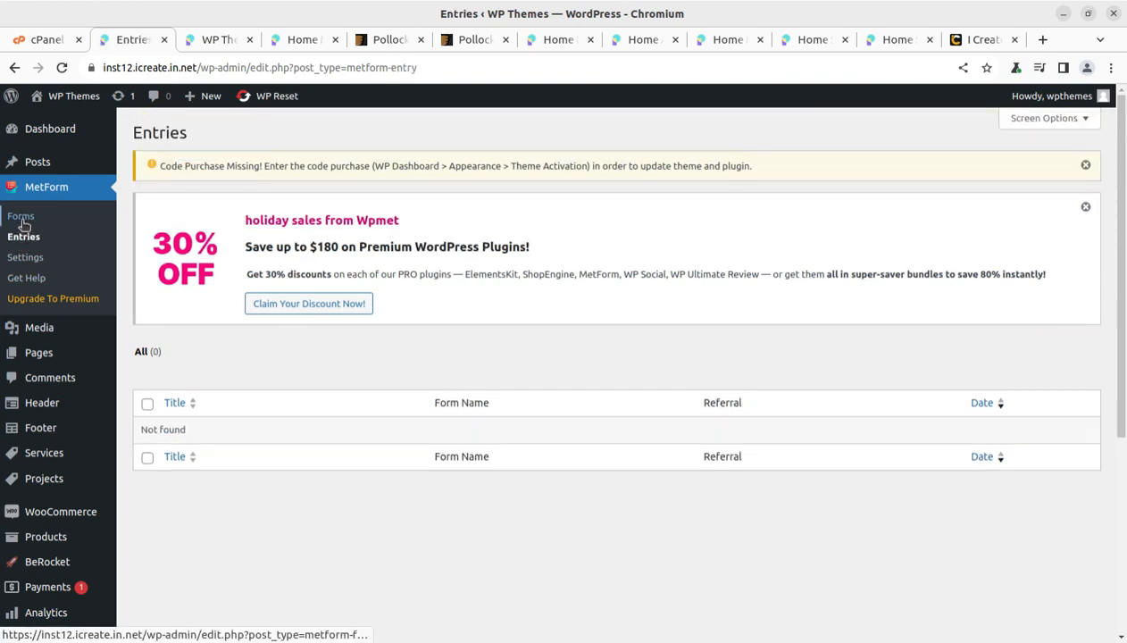
{"action": "left_click", "coordinate": [21, 220]}
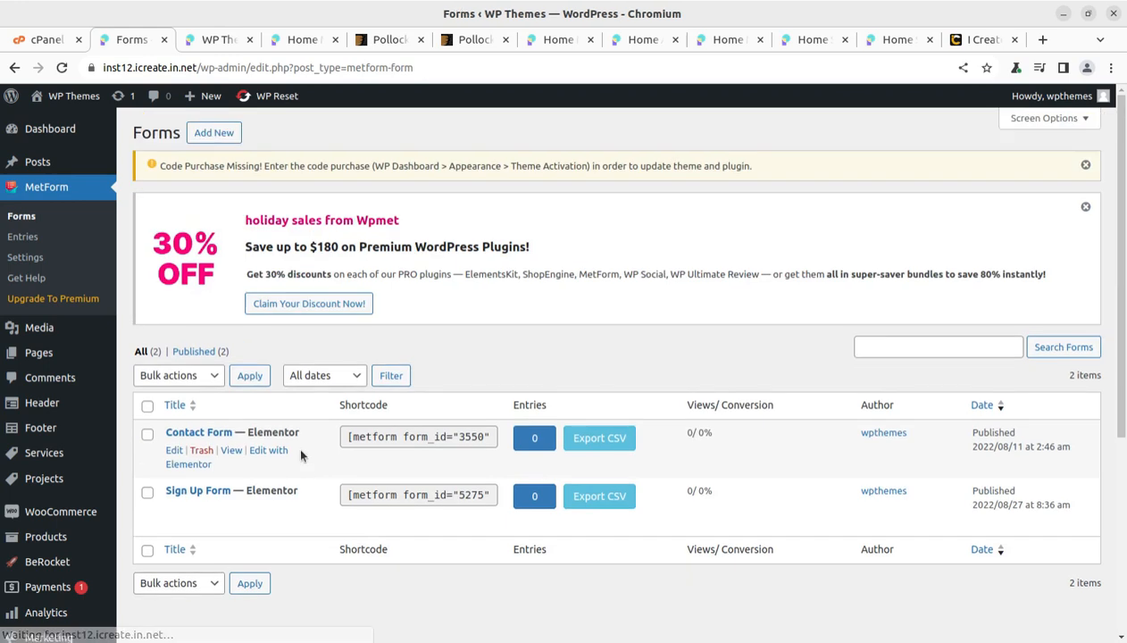
{"action": "left_click", "coordinate": [27, 246]}
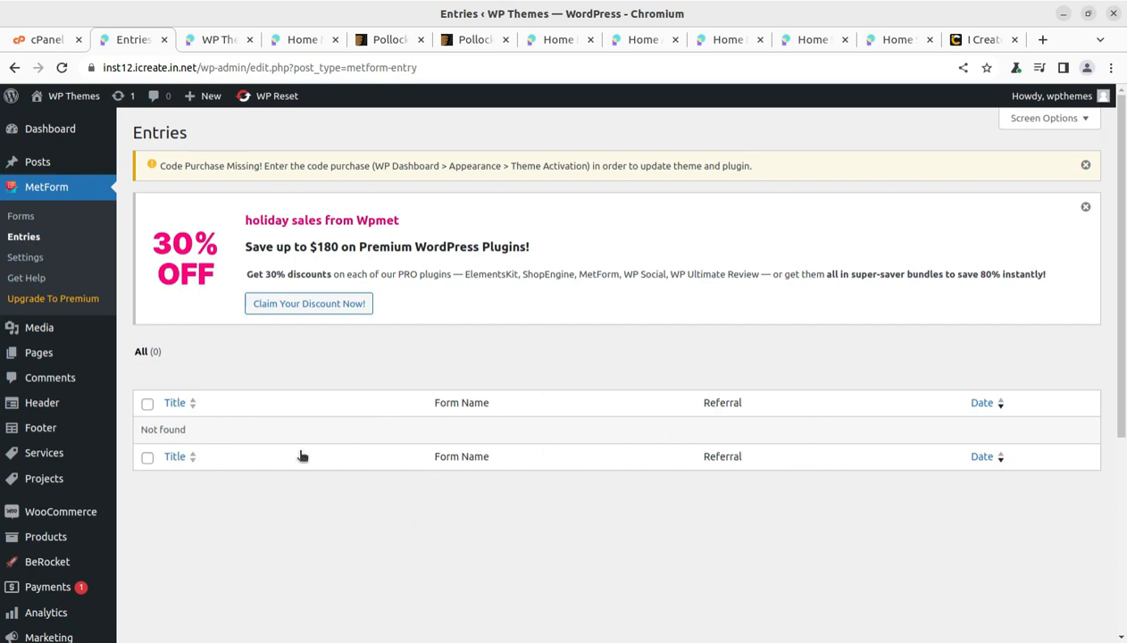
Step: Dismiss the holiday sales and missing code purchase notices on MetForm's Entries page, and return to MetForm's settings
{"action": "left_click", "coordinate": [1084, 207]}
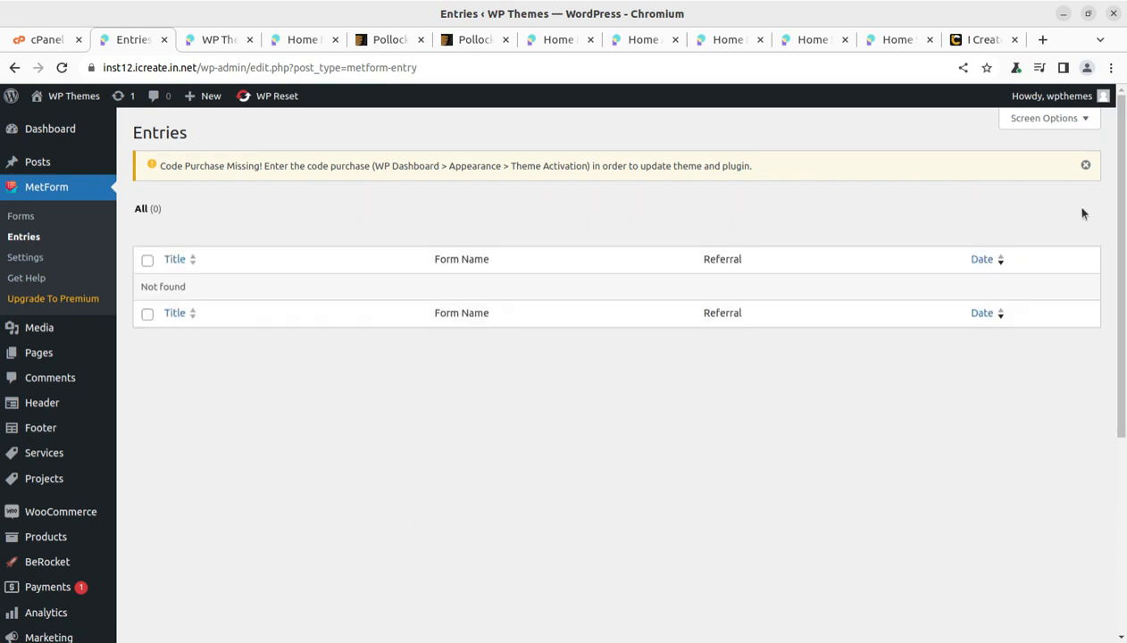
{"action": "left_click", "coordinate": [1081, 165]}
{"action": "left_click", "coordinate": [24, 259]}
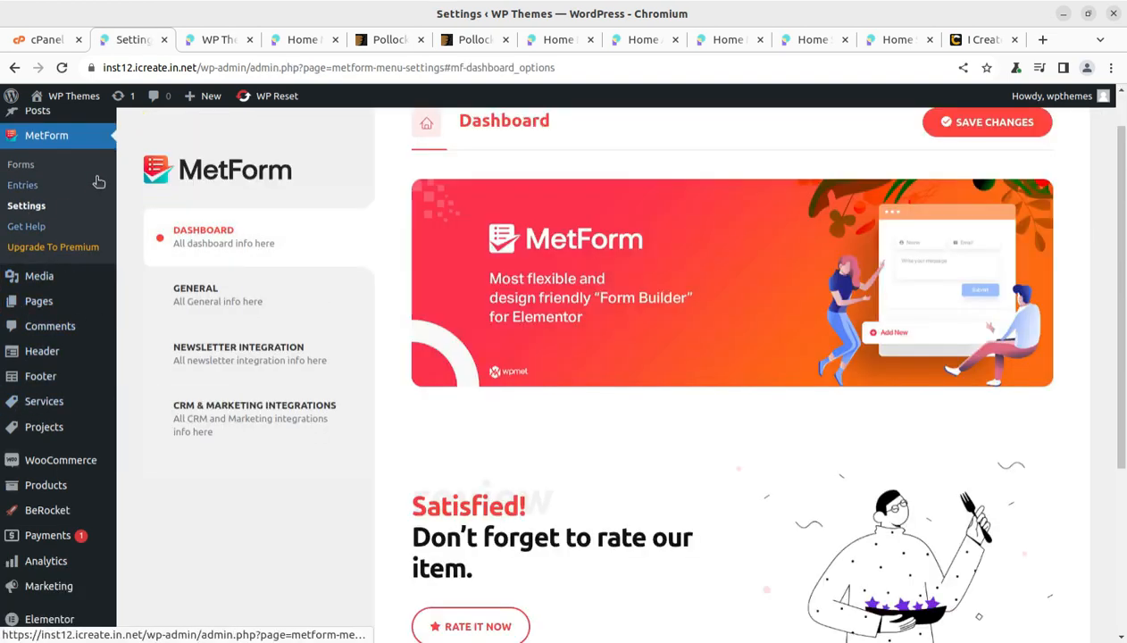
Step: Inspect the site logo's settings in the Main Header template with Elementor, and close the editor unchanged
{"action": "mouse_move", "coordinate": [55, 281]}
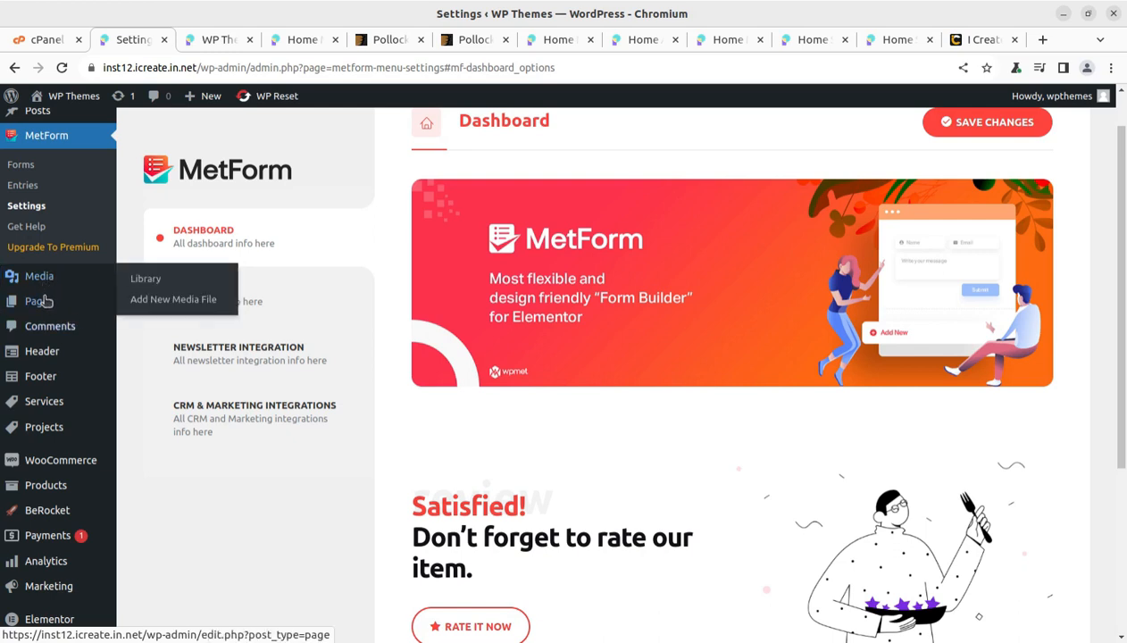
{"action": "mouse_move", "coordinate": [49, 358]}
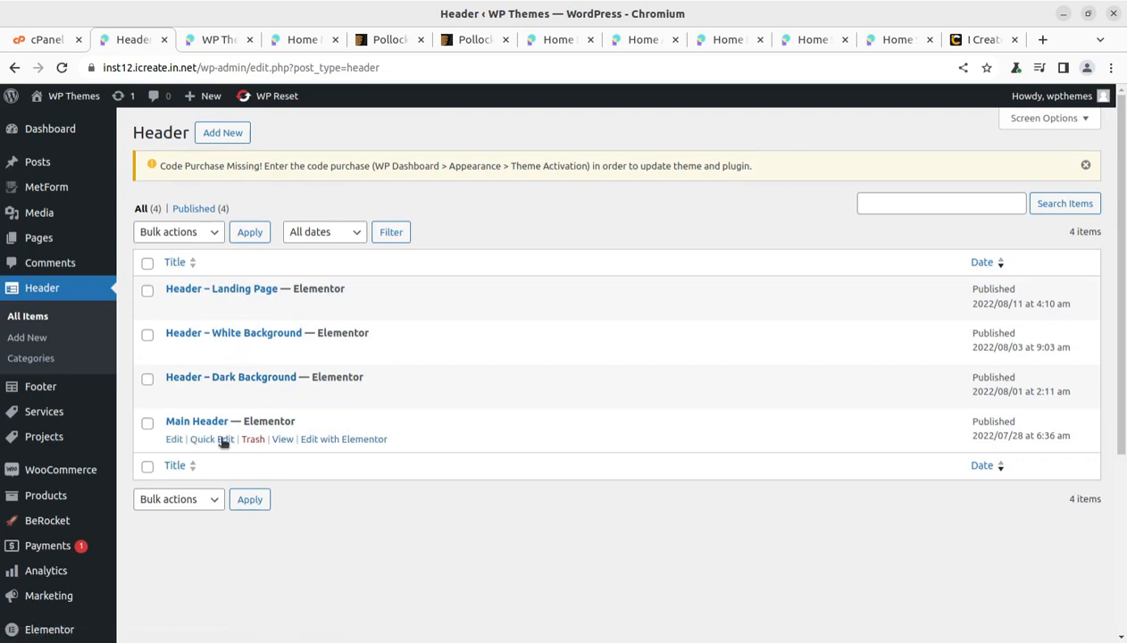
{"action": "middle_click", "coordinate": [355, 438]}
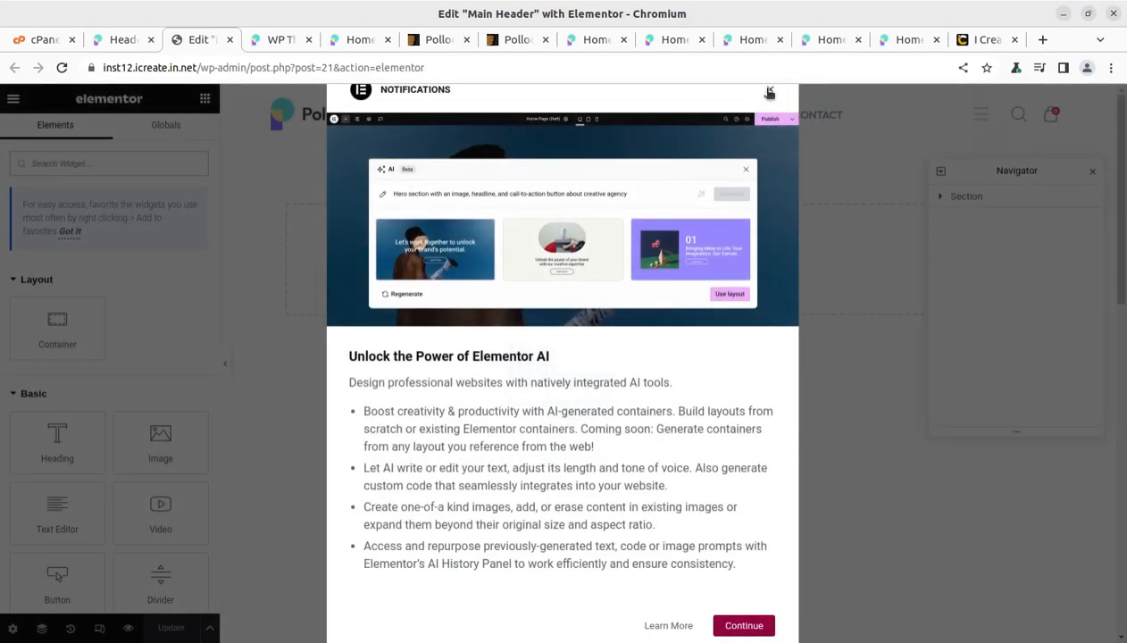
{"action": "left_click", "coordinate": [769, 92]}
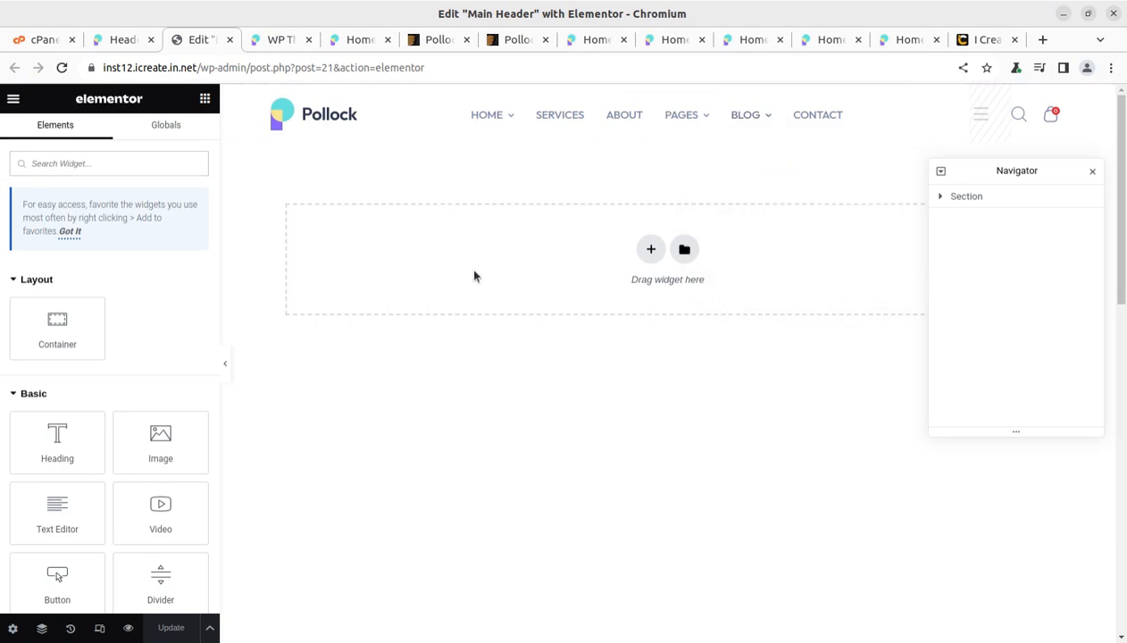
{"action": "left_click", "coordinate": [337, 120]}
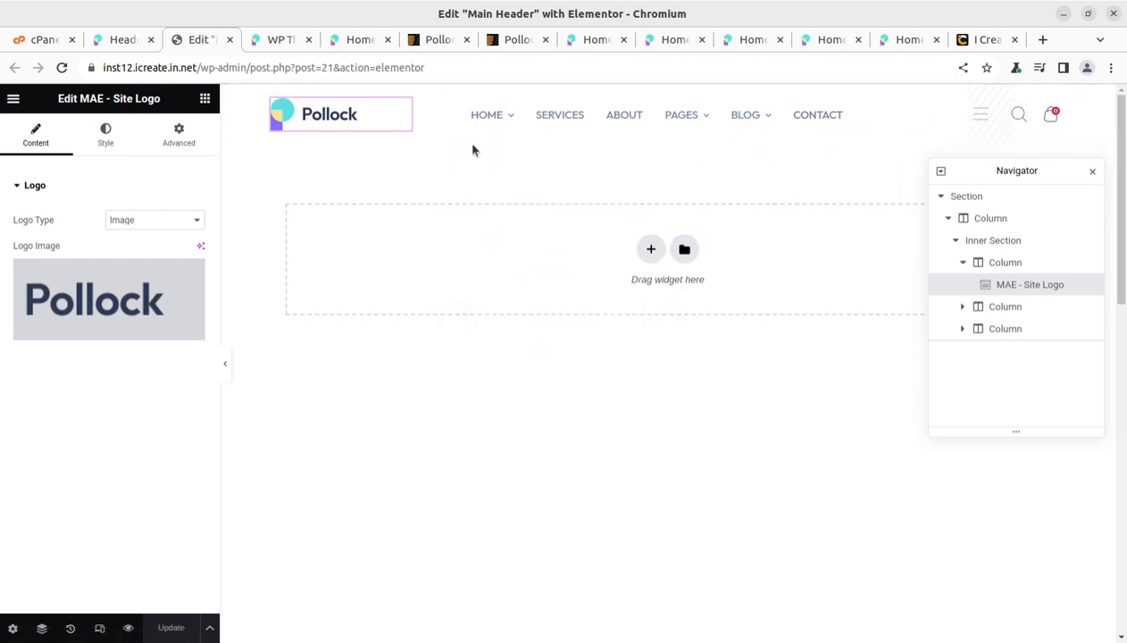
{"action": "left_click", "coordinate": [229, 40]}
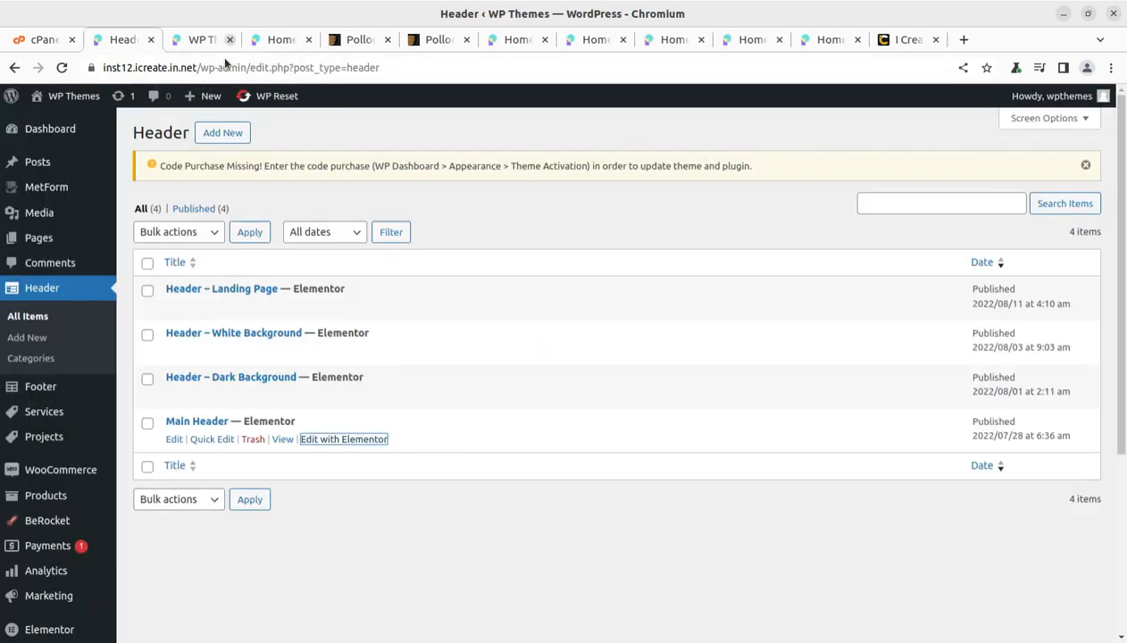
Step: Review the list of Footer templates and the BeRocket account settings page
{"action": "left_click", "coordinate": [30, 398]}
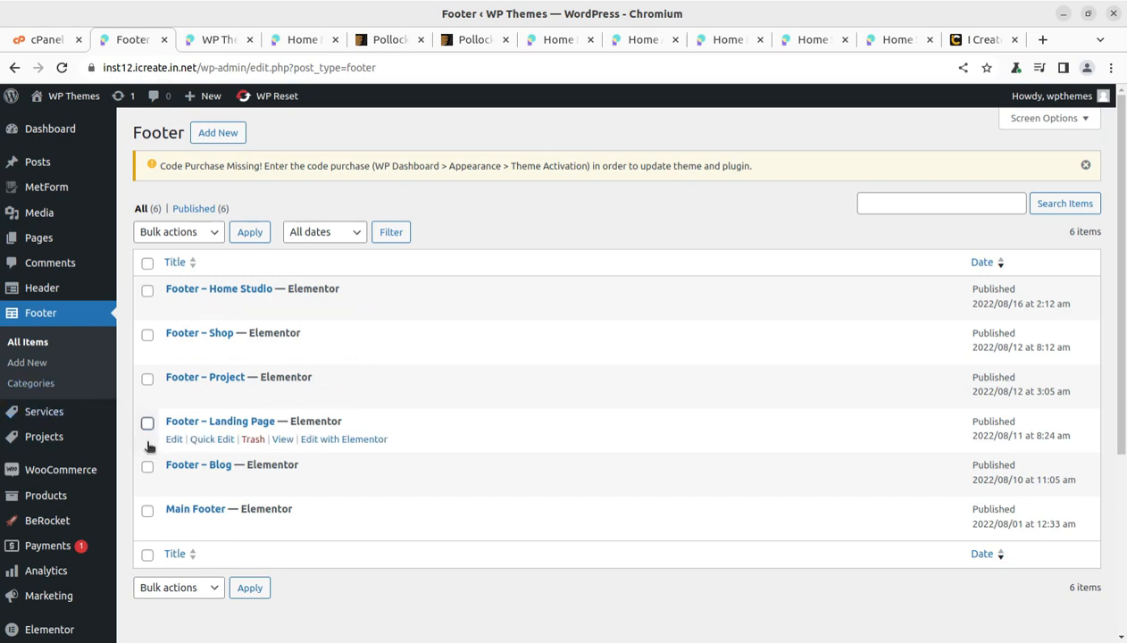
{"action": "scroll", "coordinate": [103, 435], "scroll_direction": "down", "scroll_amount": 3}
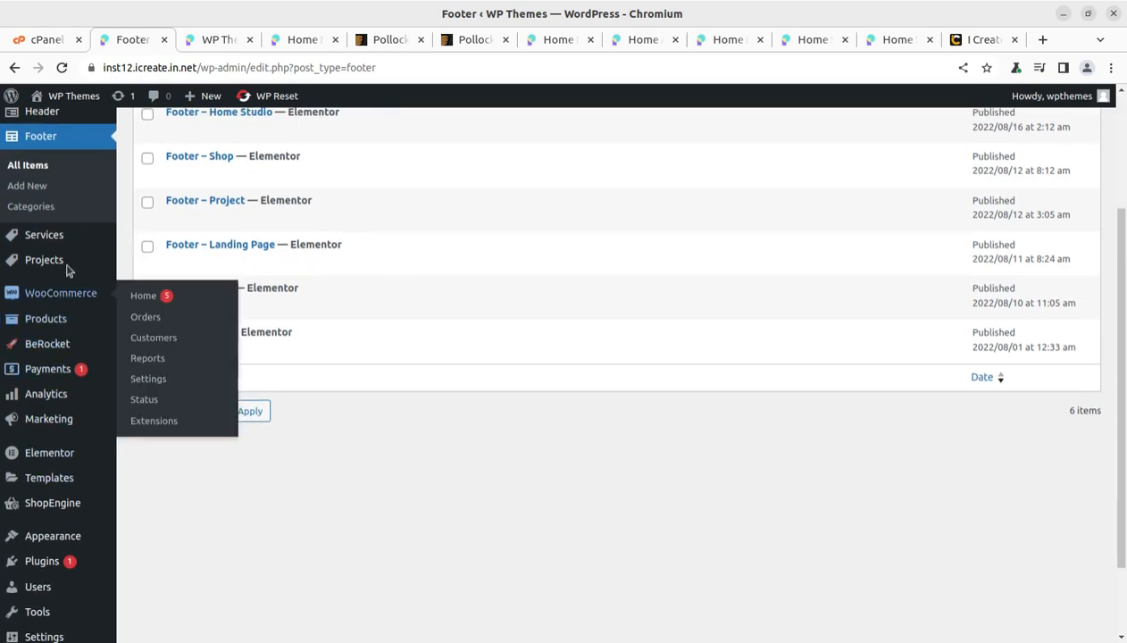
{"action": "mouse_move", "coordinate": [42, 355]}
{"action": "left_click", "coordinate": [48, 348]}
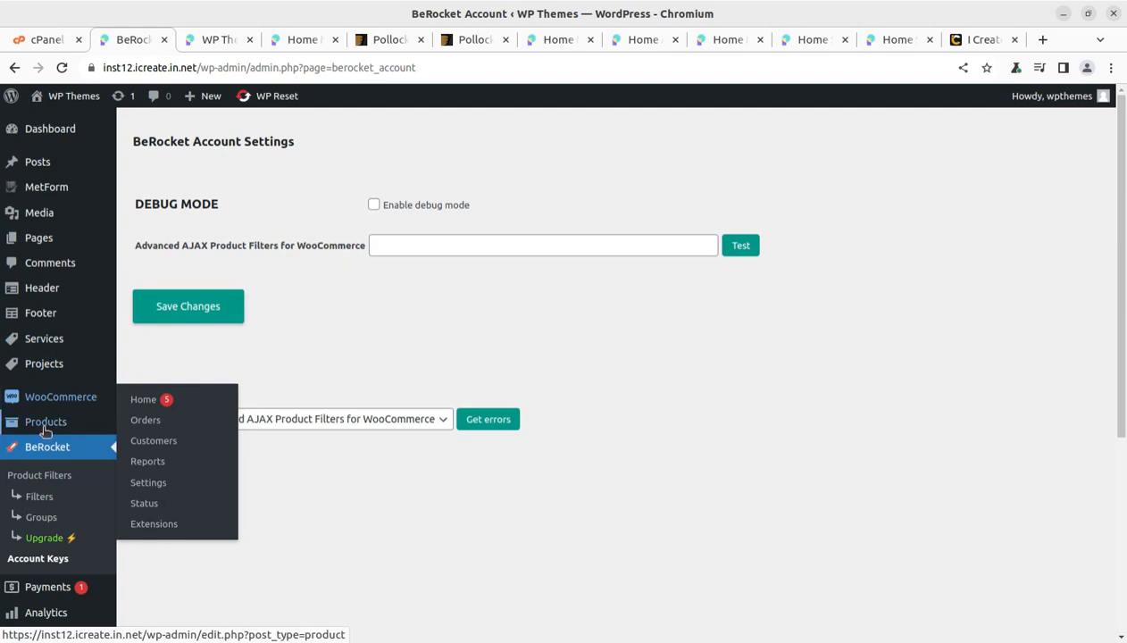
{"action": "scroll", "coordinate": [89, 461], "scroll_direction": "down", "scroll_amount": 2}
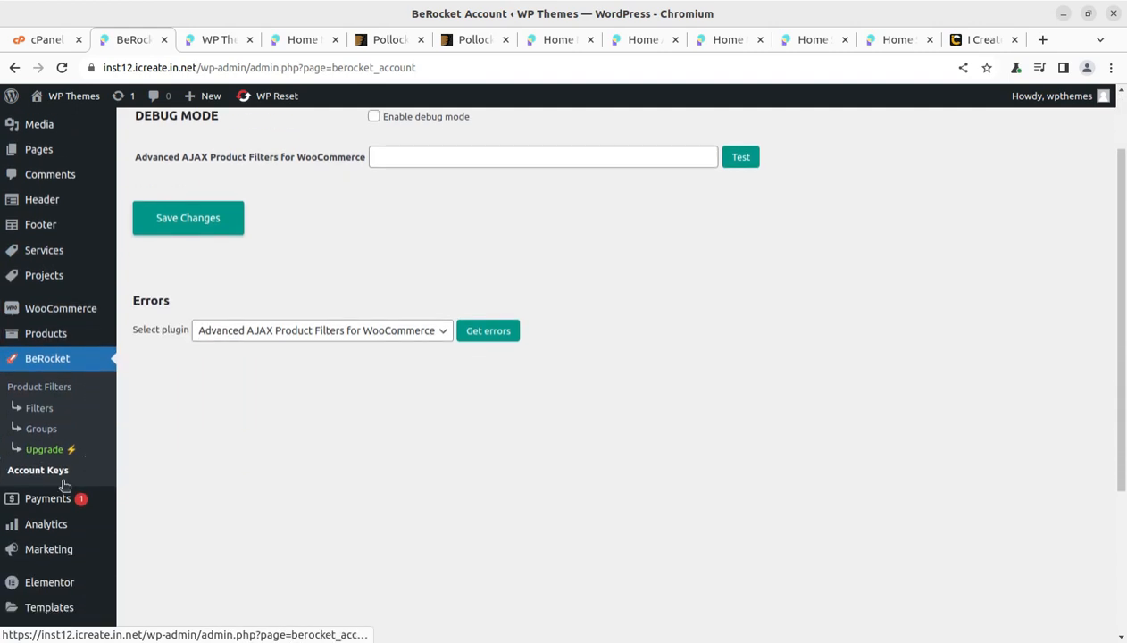
{"action": "scroll", "coordinate": [58, 529], "scroll_direction": "down", "scroll_amount": 5}
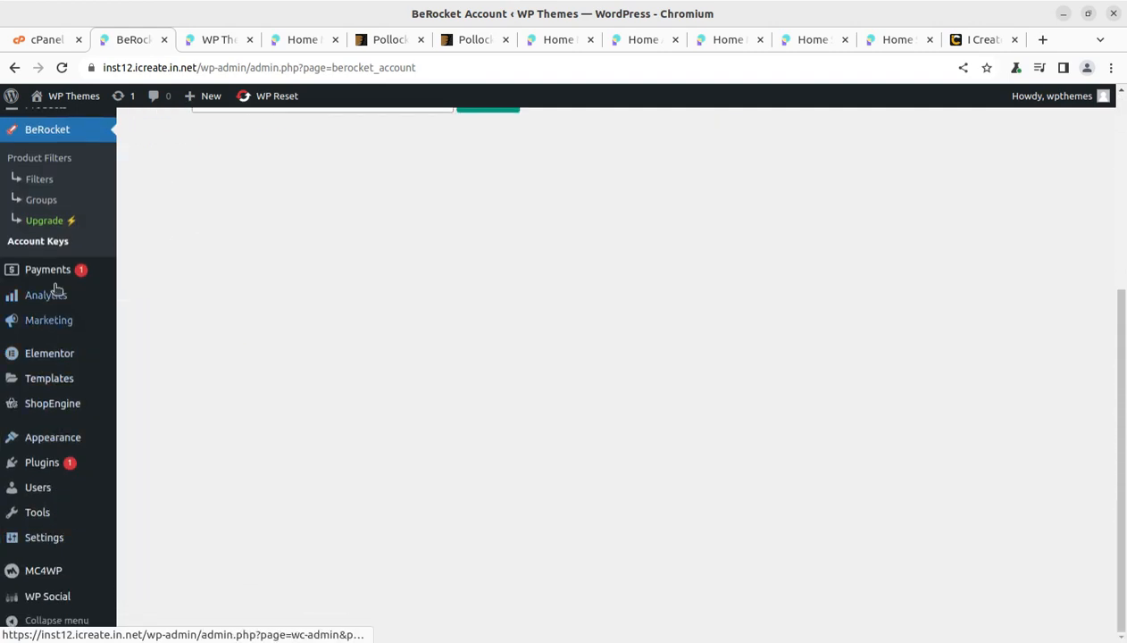
Step: Look over ShopEngine's Getting Started configuration choices and its list of modules
{"action": "mouse_move", "coordinate": [63, 409]}
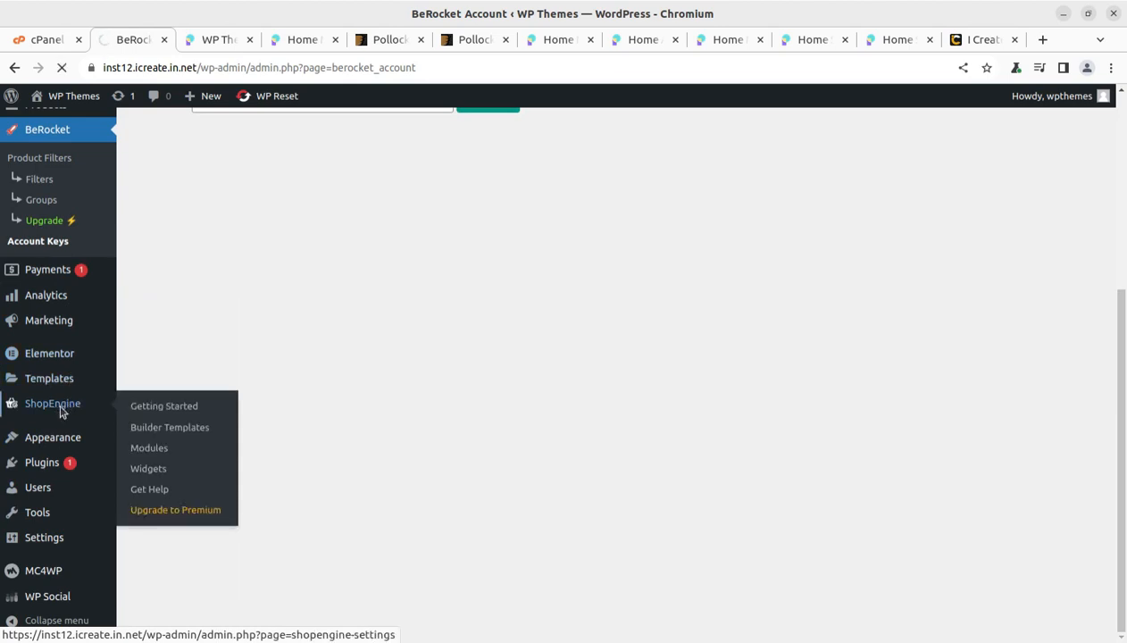
{"action": "left_click", "coordinate": [61, 407]}
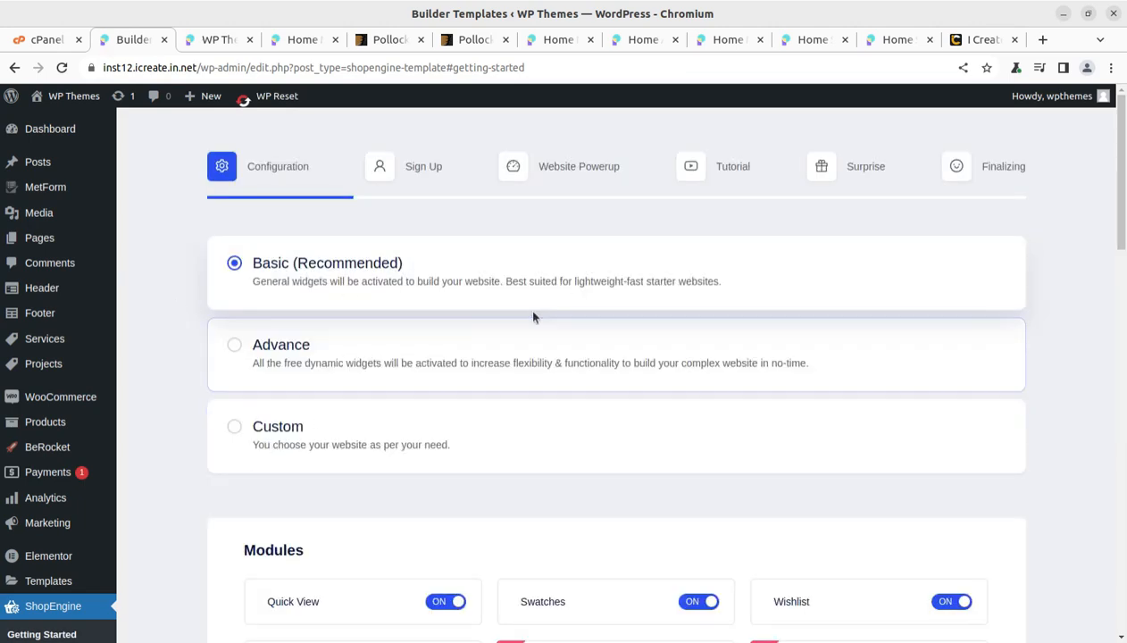
{"action": "scroll", "coordinate": [525, 306], "scroll_direction": "down", "scroll_amount": 4}
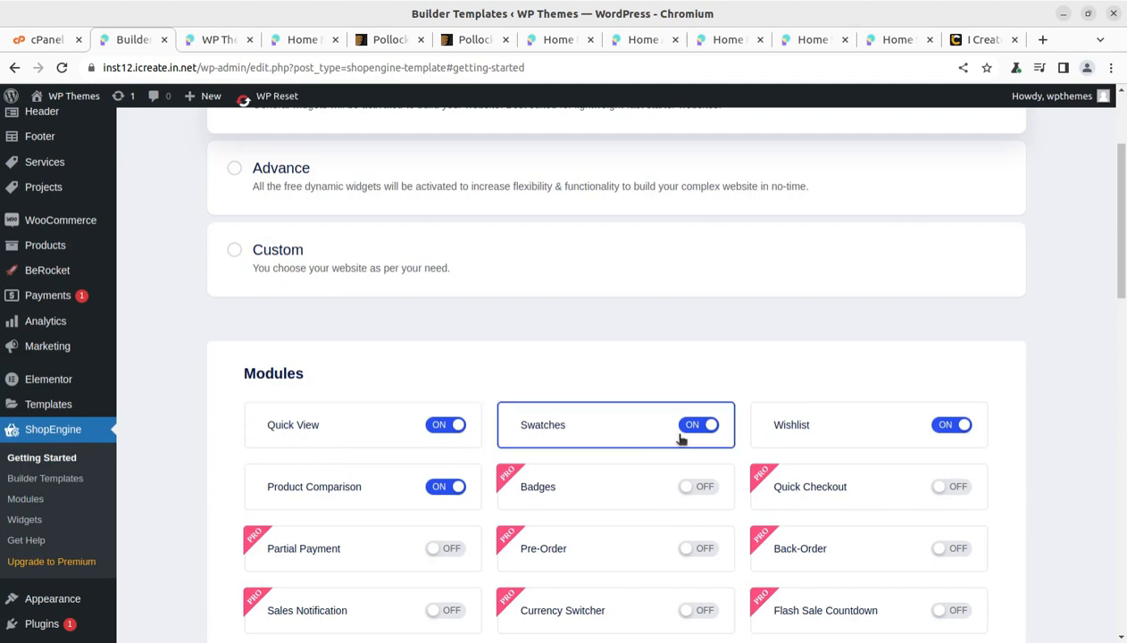
{"action": "scroll", "coordinate": [953, 446], "scroll_direction": "down", "scroll_amount": 4}
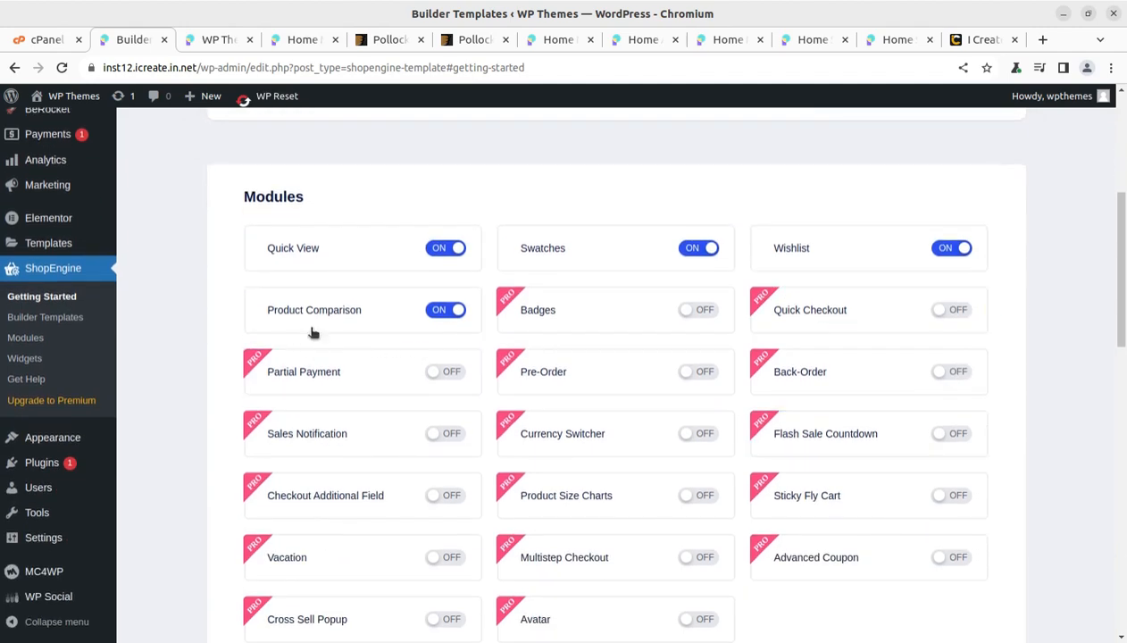
{"action": "scroll", "coordinate": [203, 361], "scroll_direction": "up", "scroll_amount": 8}
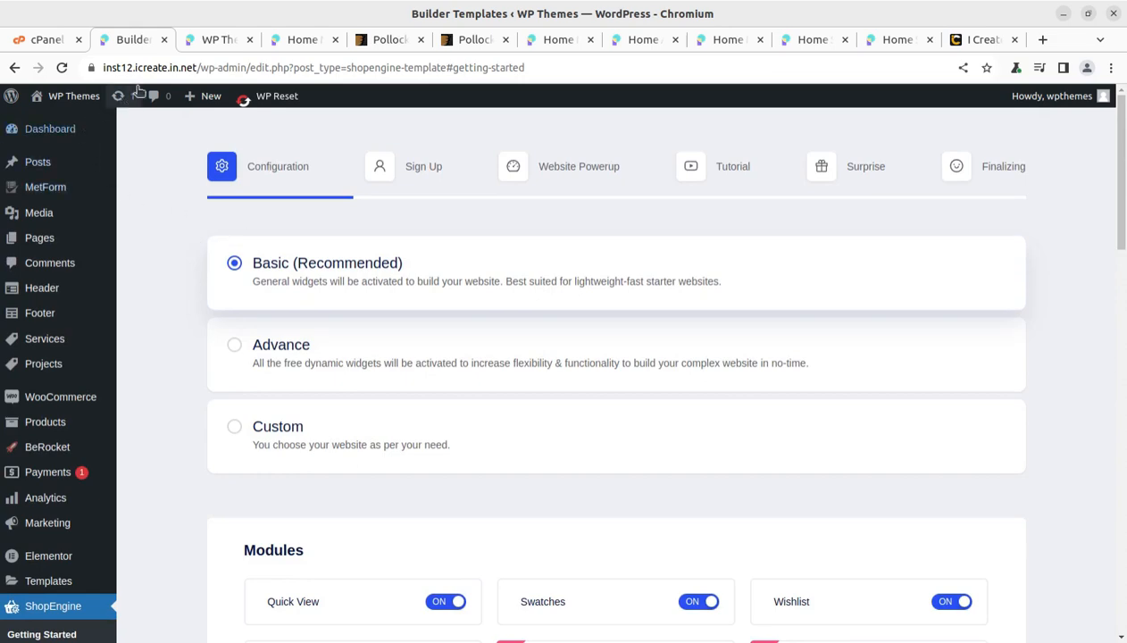
Step: Open the site's front end in a separate tab and check its Shop page down to the footer
{"action": "mouse_move", "coordinate": [55, 97]}
{"action": "middle_click", "coordinate": [49, 123]}
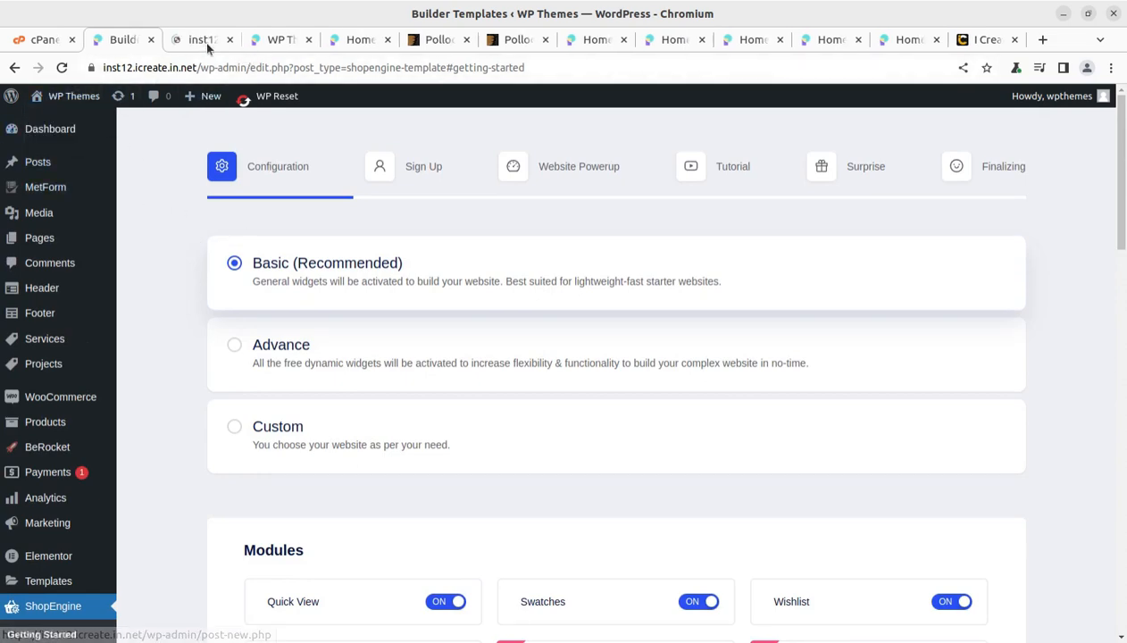
{"action": "left_click", "coordinate": [206, 42]}
{"action": "mouse_move", "coordinate": [589, 141]}
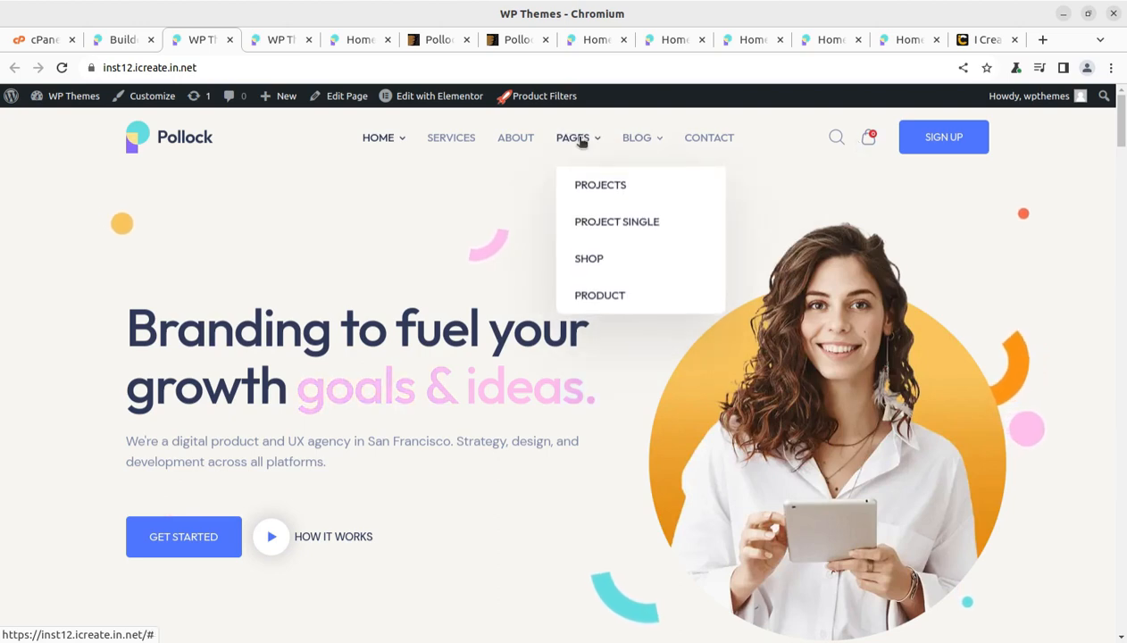
{"action": "left_click", "coordinate": [585, 259]}
{"action": "scroll", "coordinate": [730, 361], "scroll_direction": "down", "scroll_amount": 6}
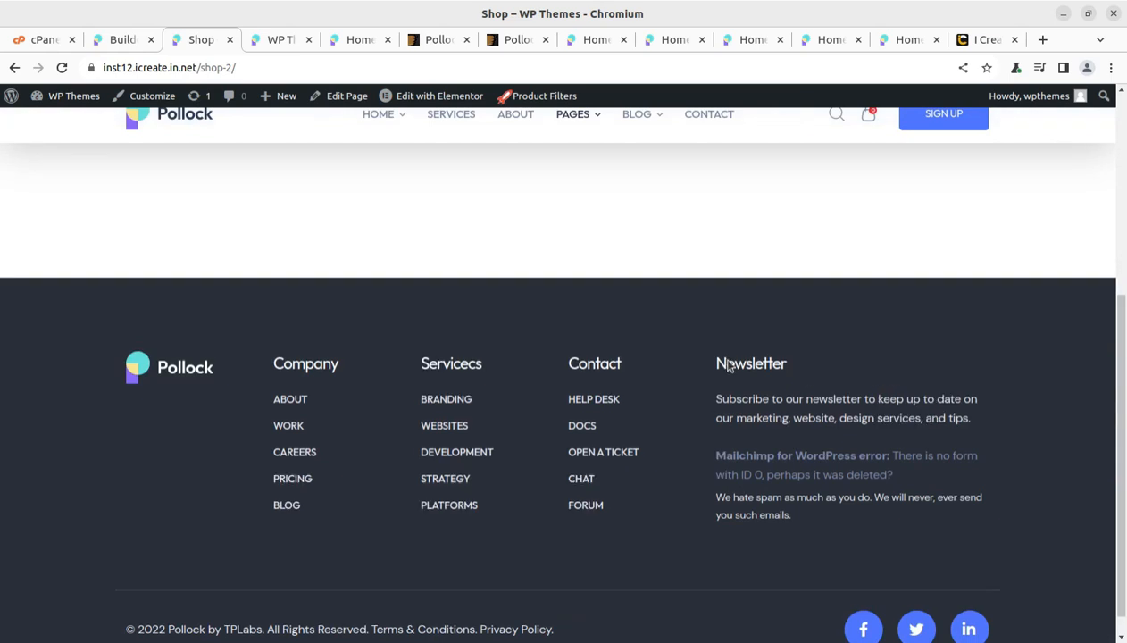
Step: Close the front-end Shop page and review ShopEngine's Getting Started configuration choices, module switches and widget list
{"action": "scroll", "coordinate": [730, 361], "scroll_direction": "up", "scroll_amount": 7}
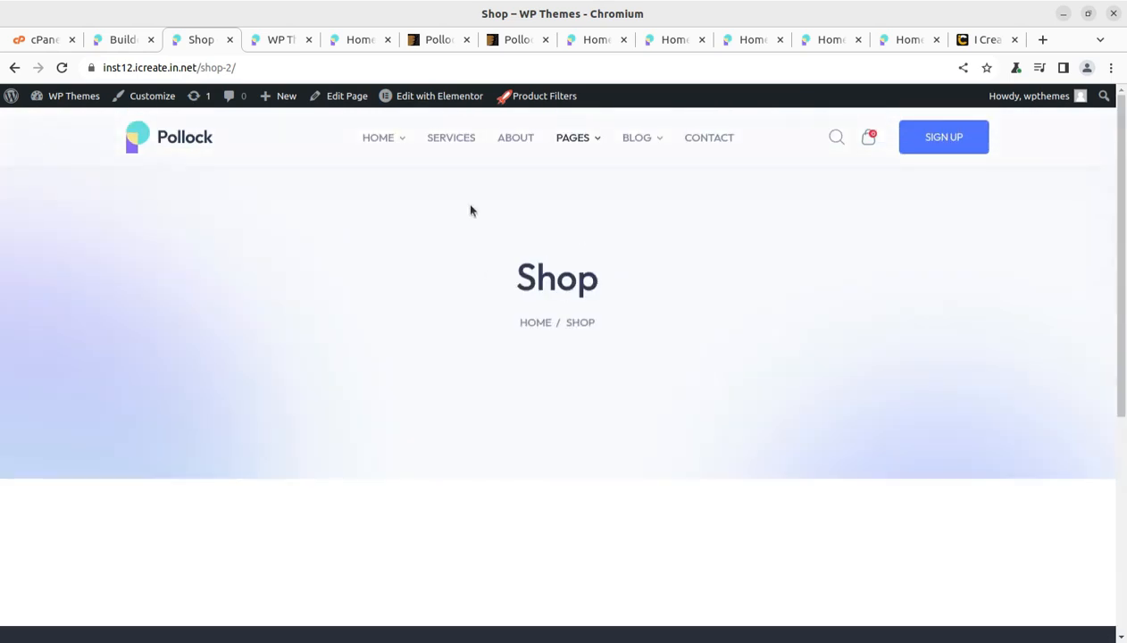
{"action": "left_click", "coordinate": [229, 40]}
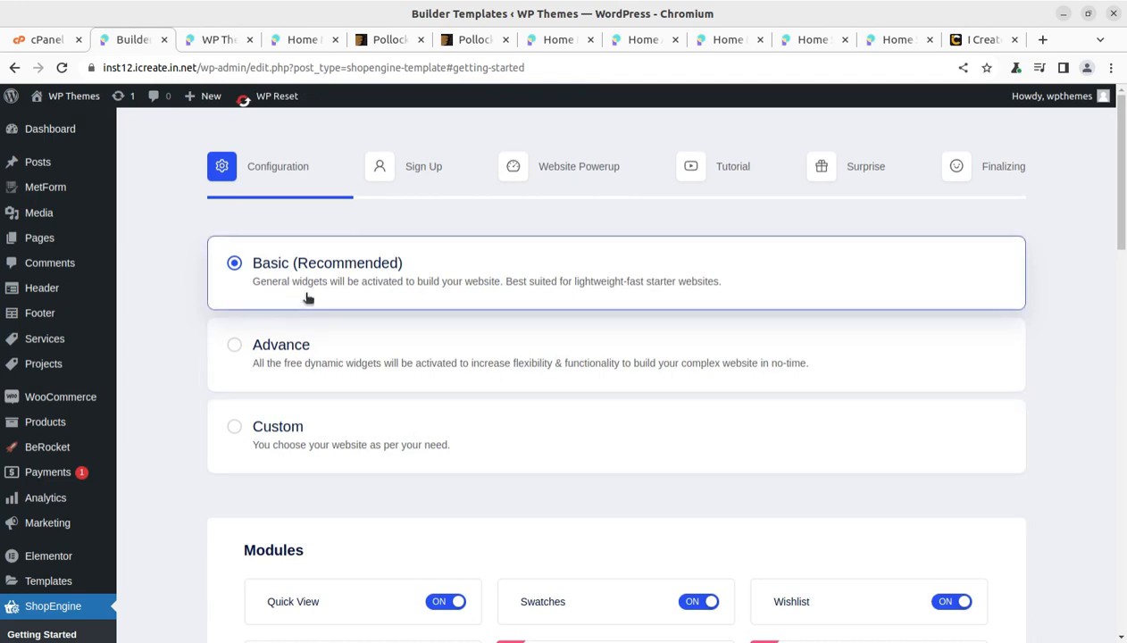
{"action": "scroll", "coordinate": [329, 402], "scroll_direction": "down", "scroll_amount": 4}
{"action": "scroll", "coordinate": [320, 377], "scroll_direction": "down", "scroll_amount": 4}
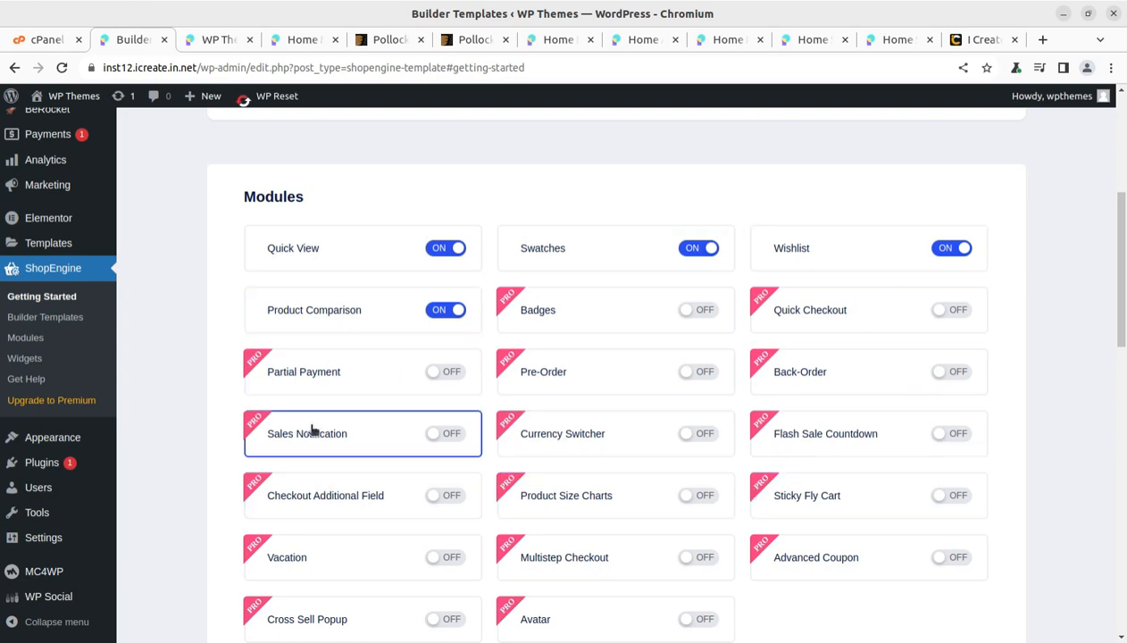
{"action": "scroll", "coordinate": [310, 423], "scroll_direction": "down", "scroll_amount": 2}
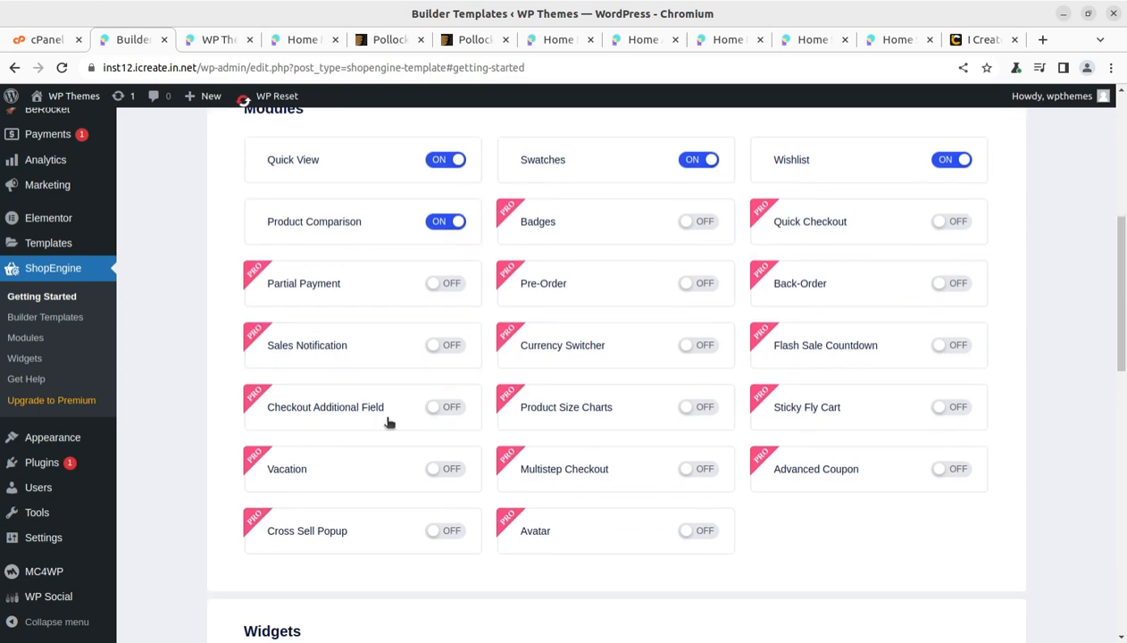
{"action": "scroll", "coordinate": [393, 433], "scroll_direction": "down", "scroll_amount": 4}
{"action": "scroll", "coordinate": [547, 412], "scroll_direction": "up", "scroll_amount": 6}
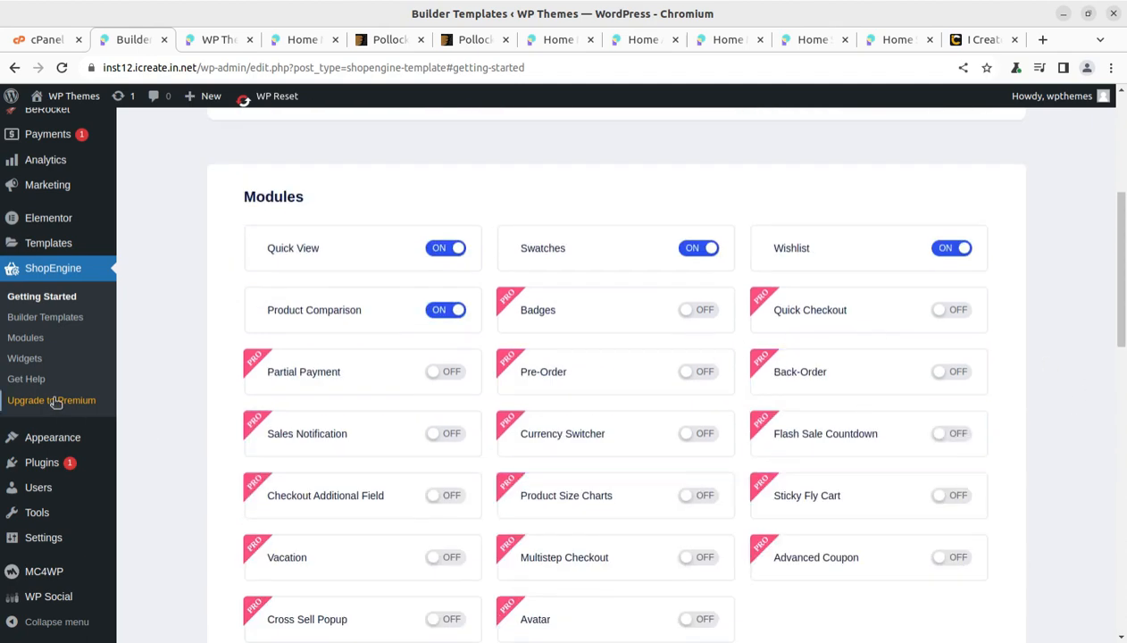
{"action": "scroll", "coordinate": [49, 460], "scroll_direction": "down", "scroll_amount": 4}
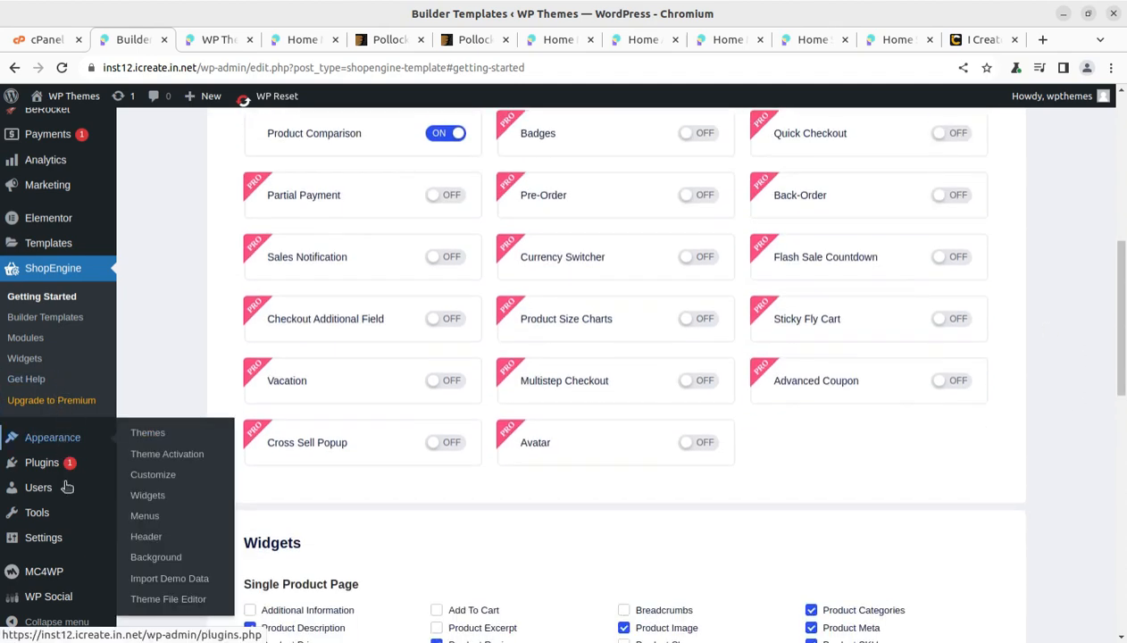
Step: Open WP Social's onboarding and look over its Sign Up and Website Powerup stages, including the suggested plugins
{"action": "left_click", "coordinate": [56, 606]}
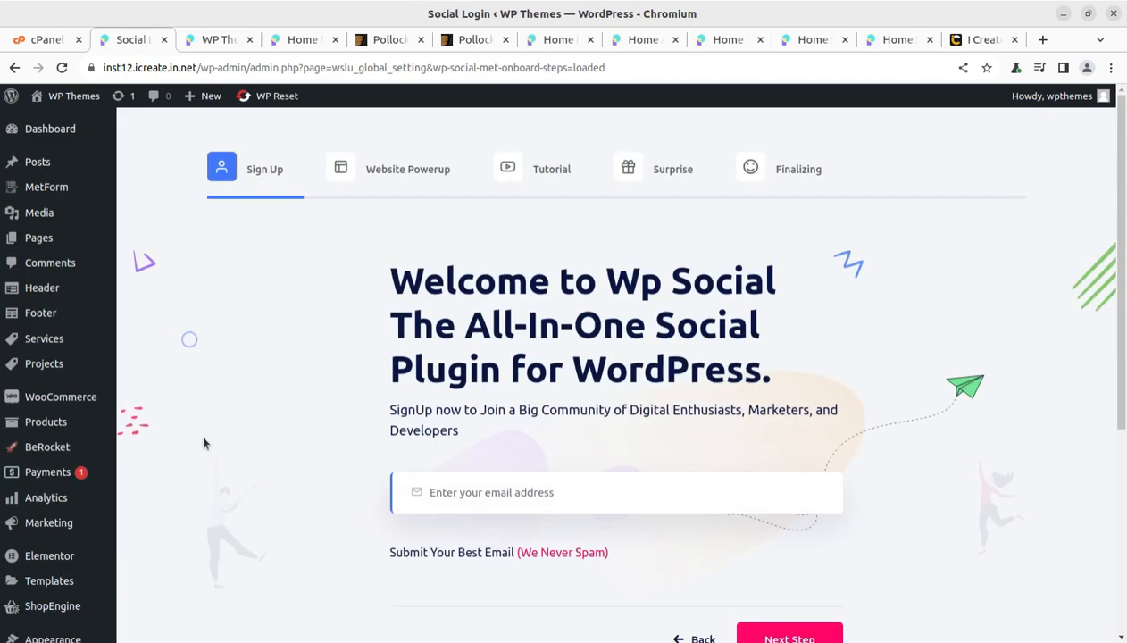
{"action": "scroll", "coordinate": [352, 272], "scroll_direction": "down", "scroll_amount": 5}
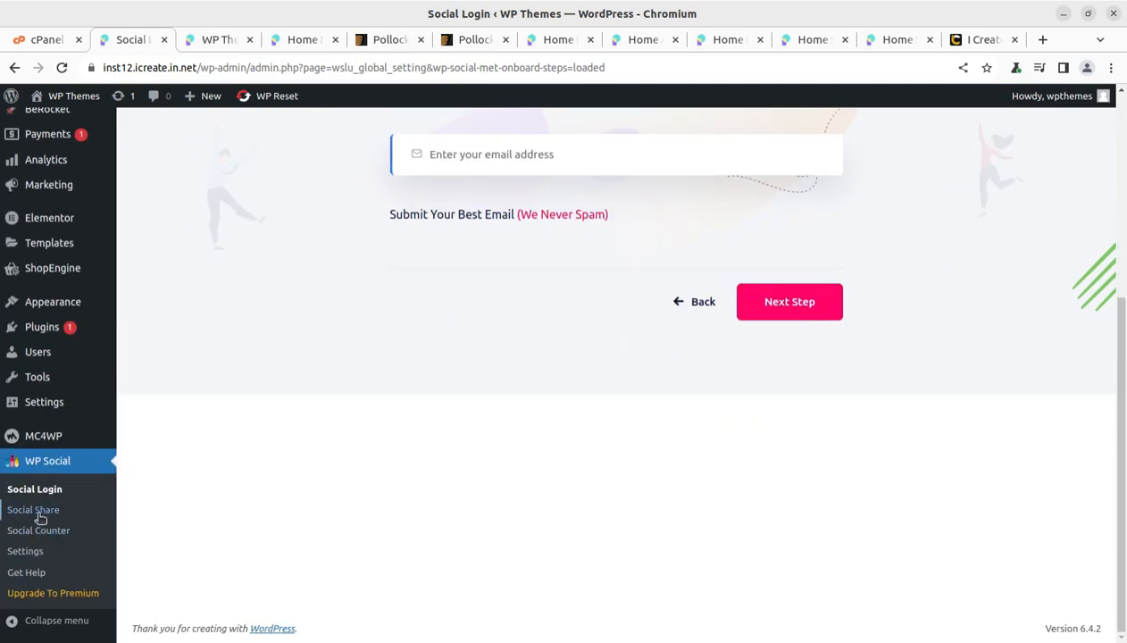
{"action": "left_click", "coordinate": [38, 518]}
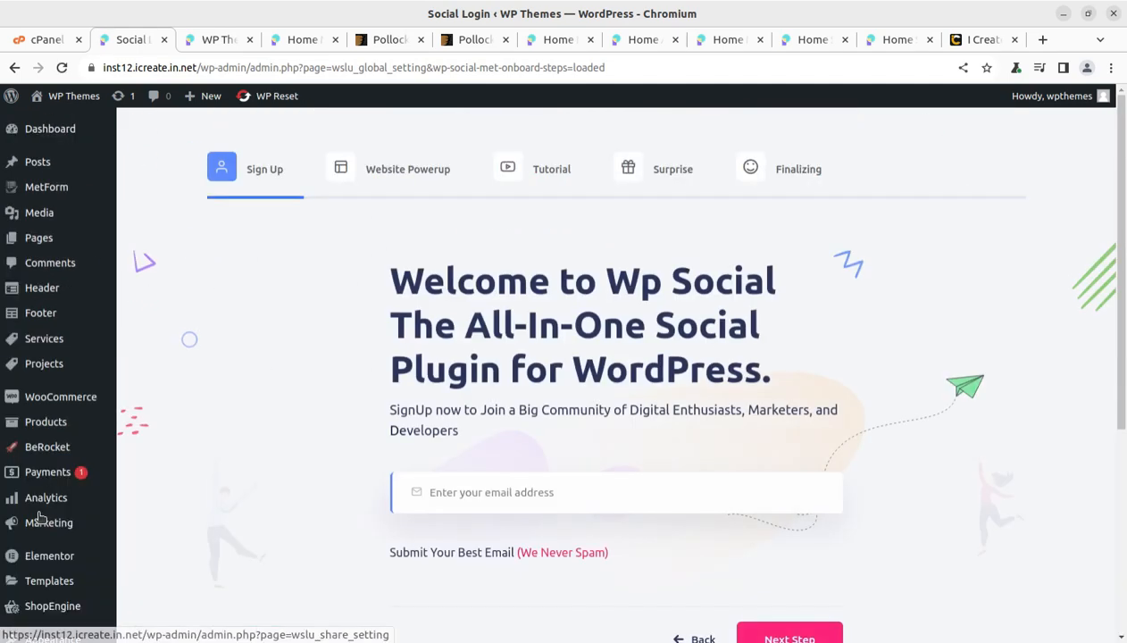
{"action": "scroll", "coordinate": [154, 534], "scroll_direction": "down", "scroll_amount": 5}
{"action": "scroll", "coordinate": [223, 476], "scroll_direction": "up", "scroll_amount": 3}
{"action": "scroll", "coordinate": [323, 229], "scroll_direction": "up", "scroll_amount": 2}
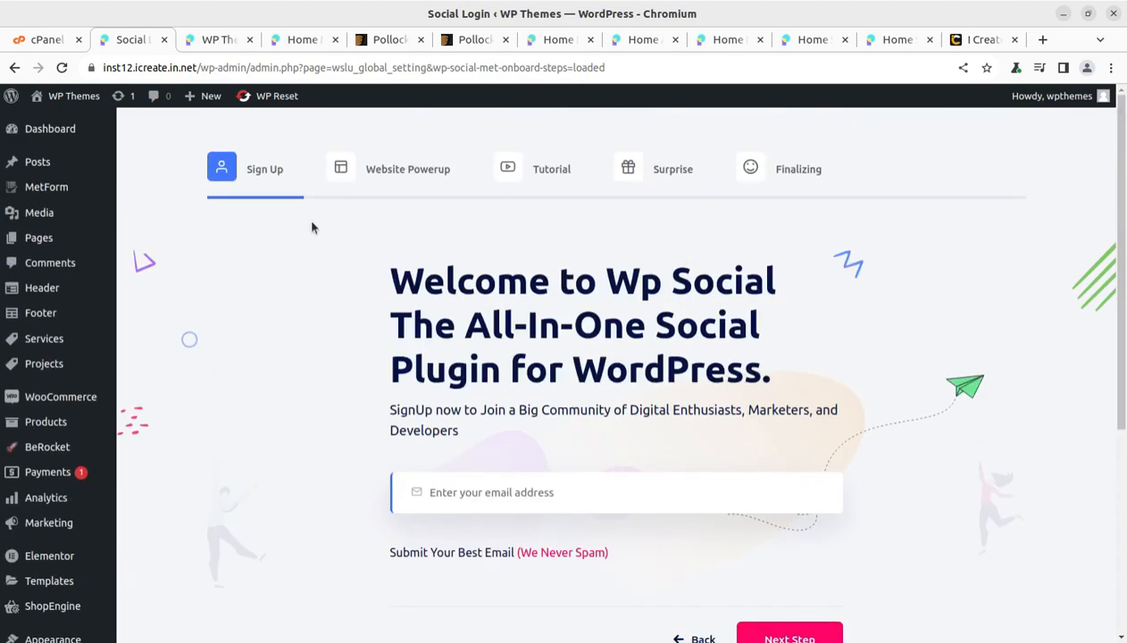
{"action": "left_click", "coordinate": [407, 173]}
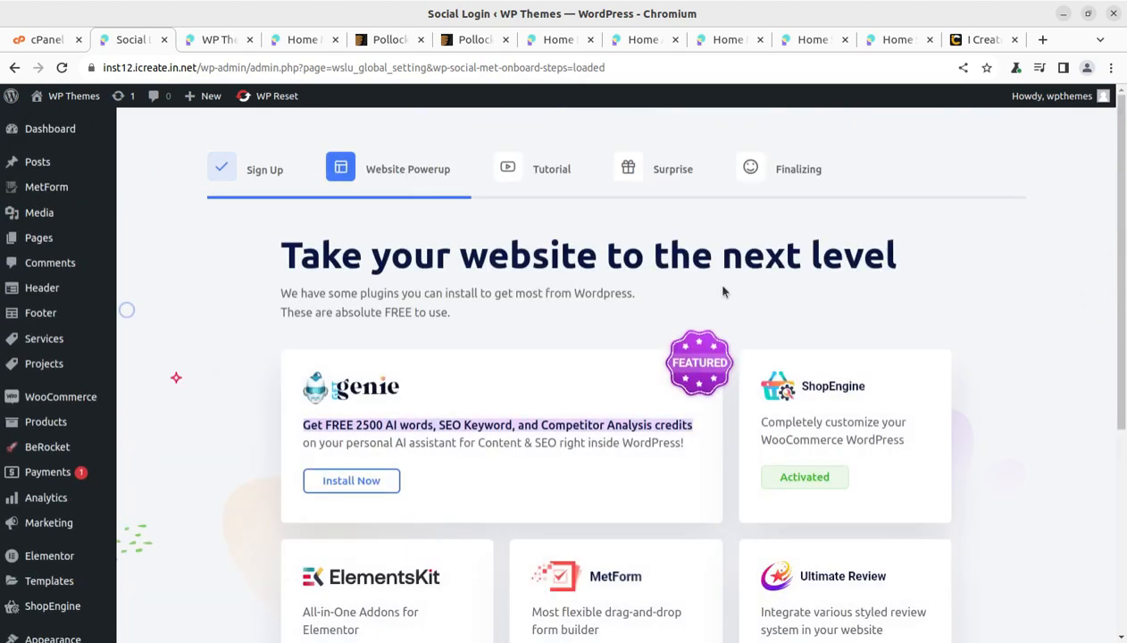
{"action": "scroll", "coordinate": [777, 312], "scroll_direction": "down", "scroll_amount": 2}
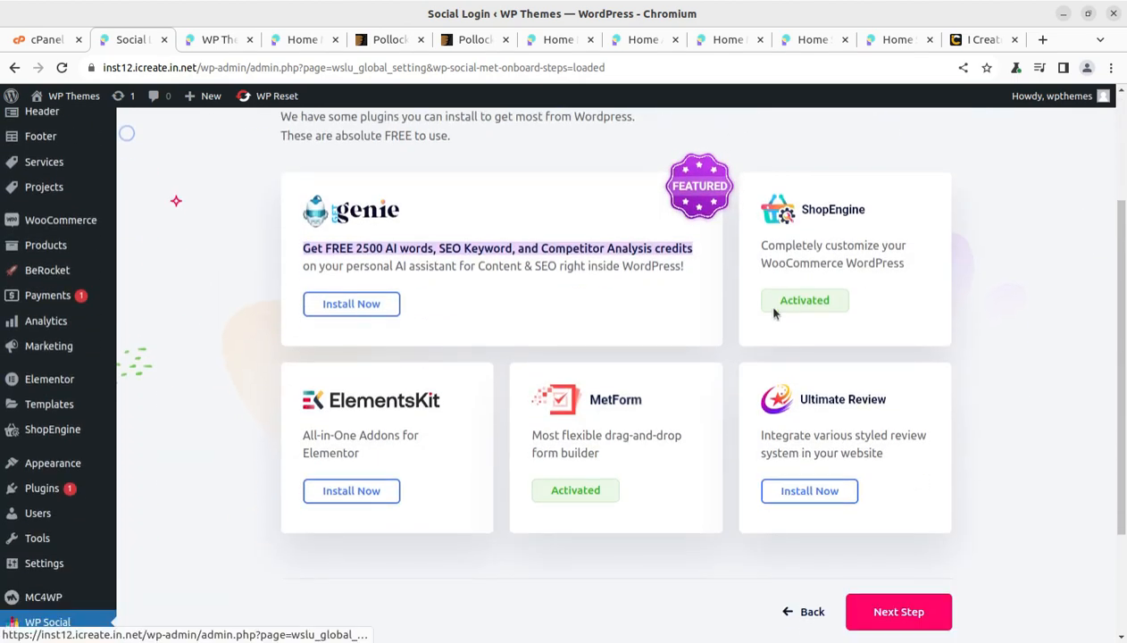
{"action": "scroll", "coordinate": [166, 435], "scroll_direction": "up", "scroll_amount": 3}
Step: Open the site's front end in a new tab and close the two older site tabs beside it
{"action": "mouse_move", "coordinate": [67, 96]}
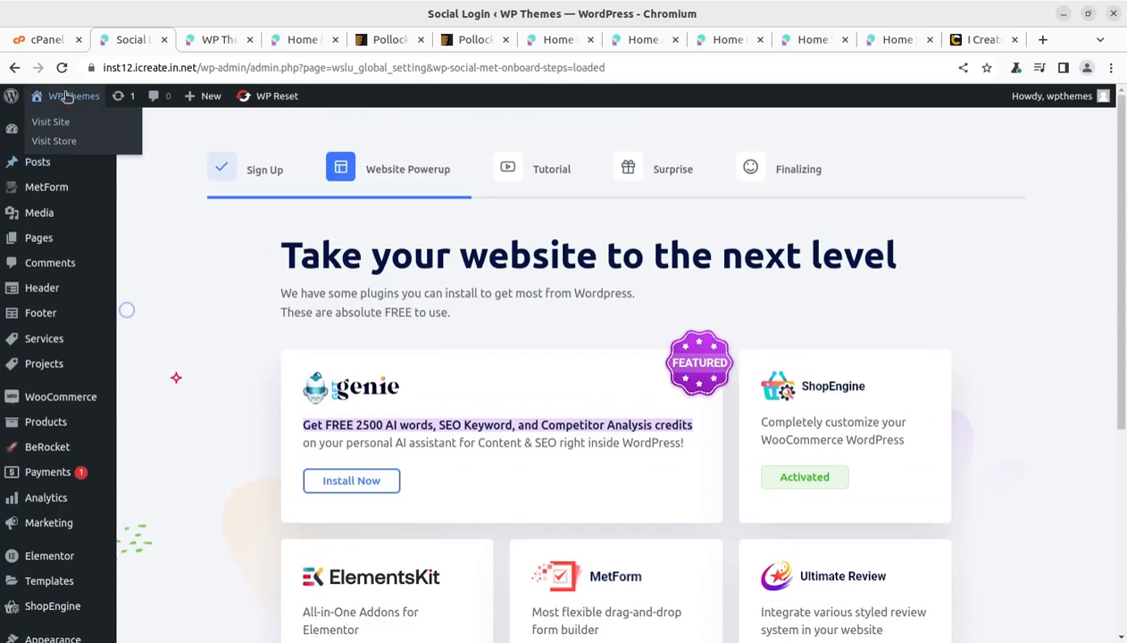
{"action": "middle_click", "coordinate": [47, 128]}
{"action": "left_click", "coordinate": [192, 39]}
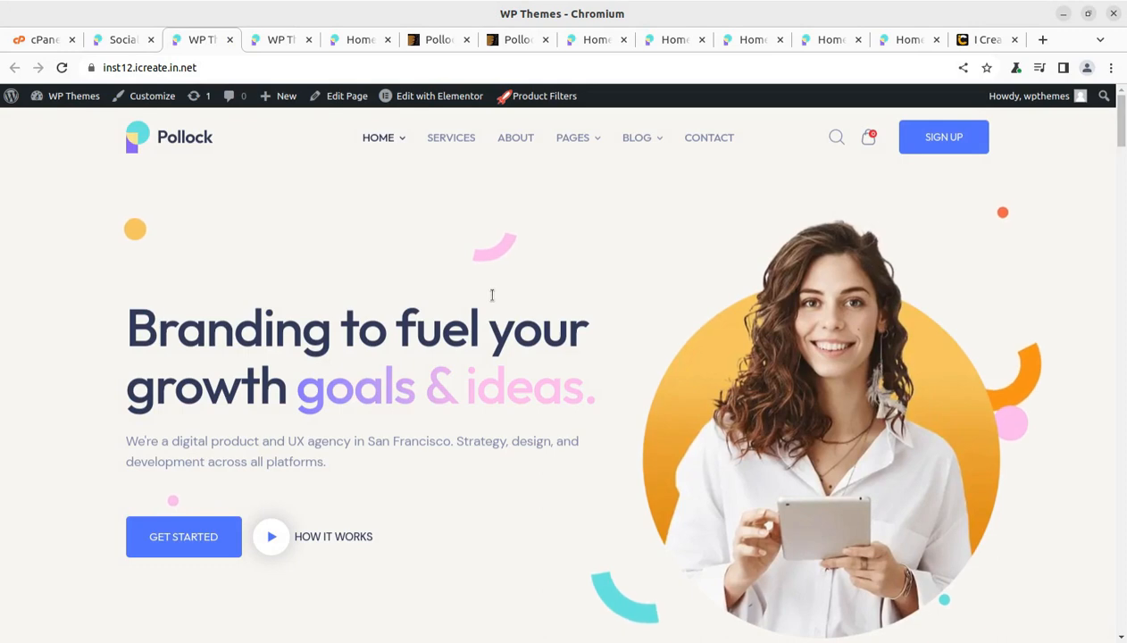
{"action": "left_click", "coordinate": [309, 39]}
{"action": "left_click", "coordinate": [308, 39]}
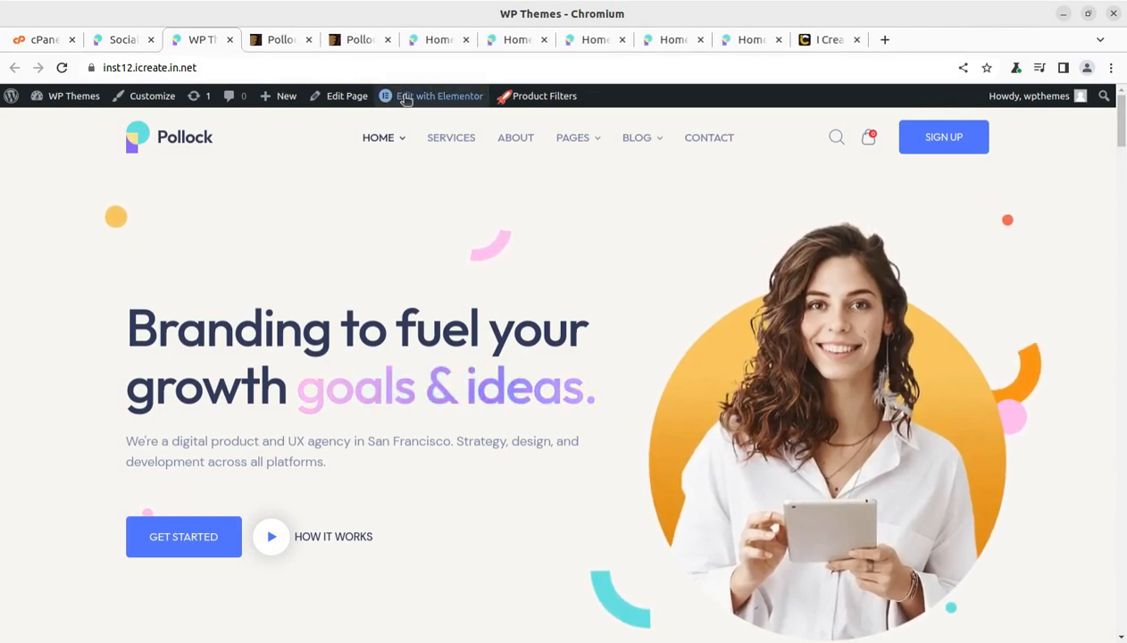
Step: Open the Home Main page in Elementor and inspect the hero heading's settings, highlighting the gradient span in its main heading text
{"action": "mouse_move", "coordinate": [426, 97]}
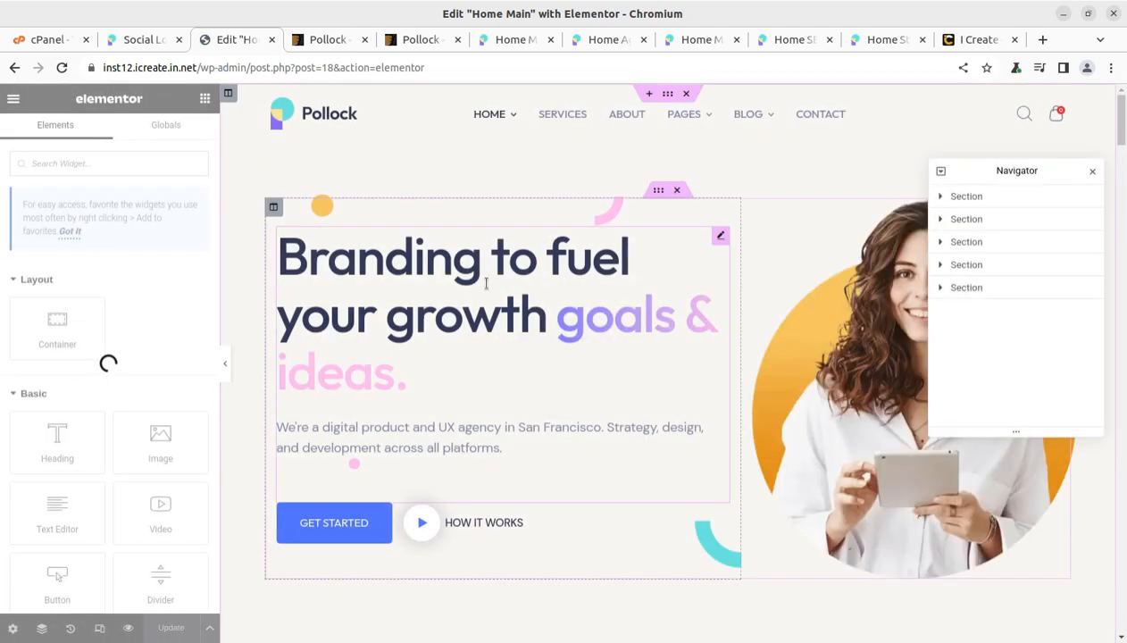
{"action": "left_click", "coordinate": [941, 198]}
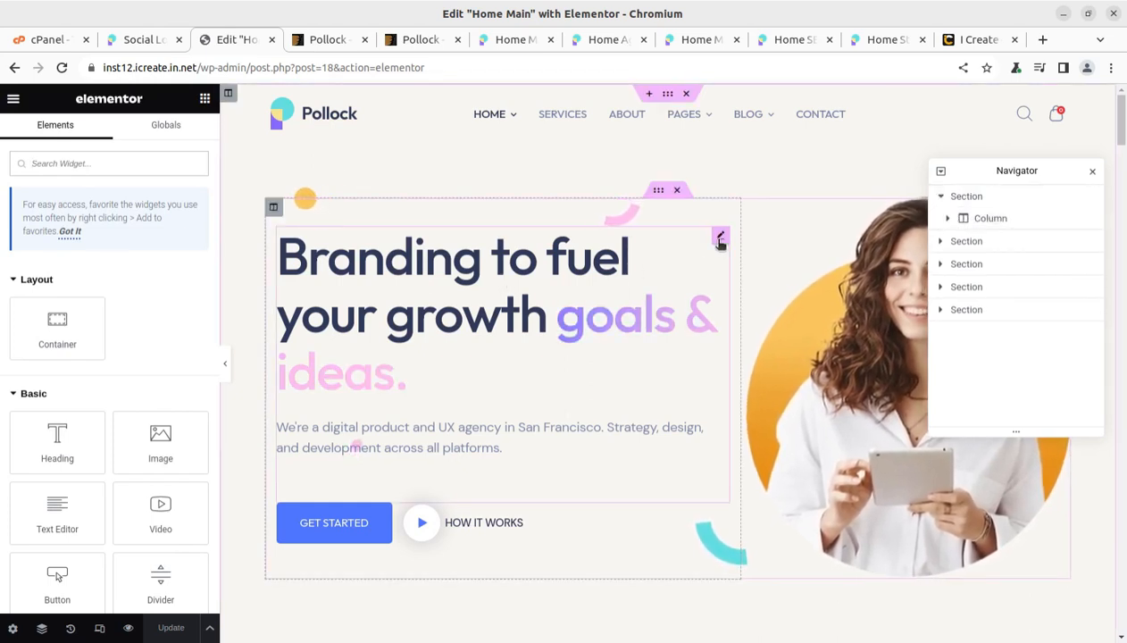
{"action": "left_click", "coordinate": [647, 273]}
{"action": "left_click_drag", "start_coordinate": [62, 393], "coordinate": [128, 400]}
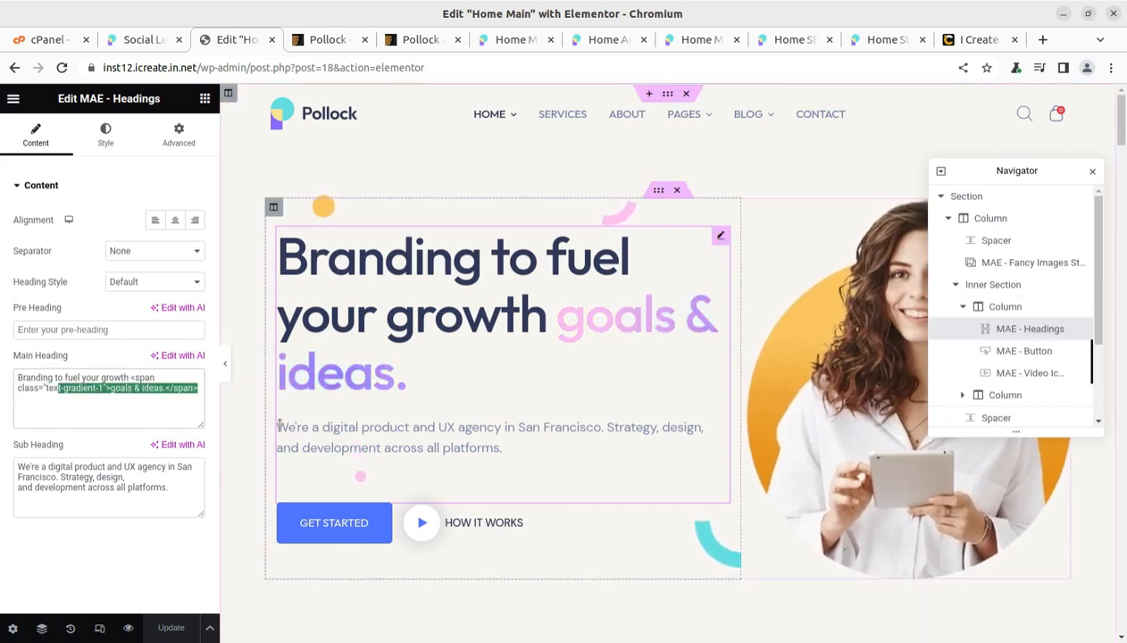
Step: Inspect the settings of the down-arrow icon, the "We design engaging digital products" heading and the Development icon box
{"action": "scroll", "coordinate": [506, 438], "scroll_direction": "down", "scroll_amount": 5}
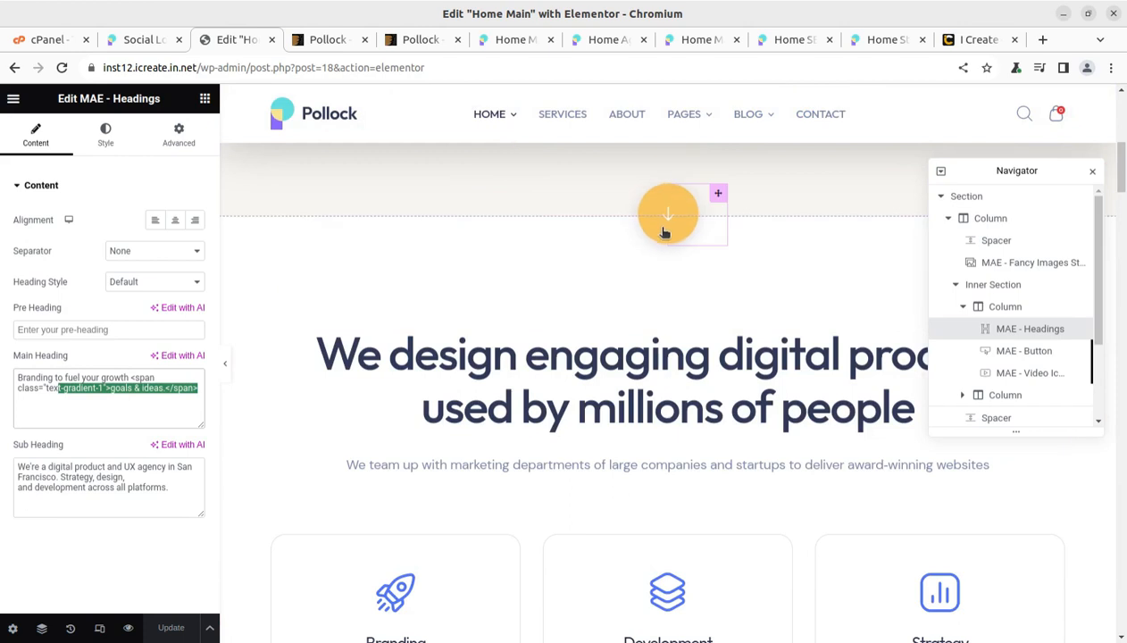
{"action": "left_click", "coordinate": [664, 232]}
{"action": "scroll", "coordinate": [662, 228], "scroll_direction": "down", "scroll_amount": 1}
{"action": "scroll", "coordinate": [661, 228], "scroll_direction": "down", "scroll_amount": 1}
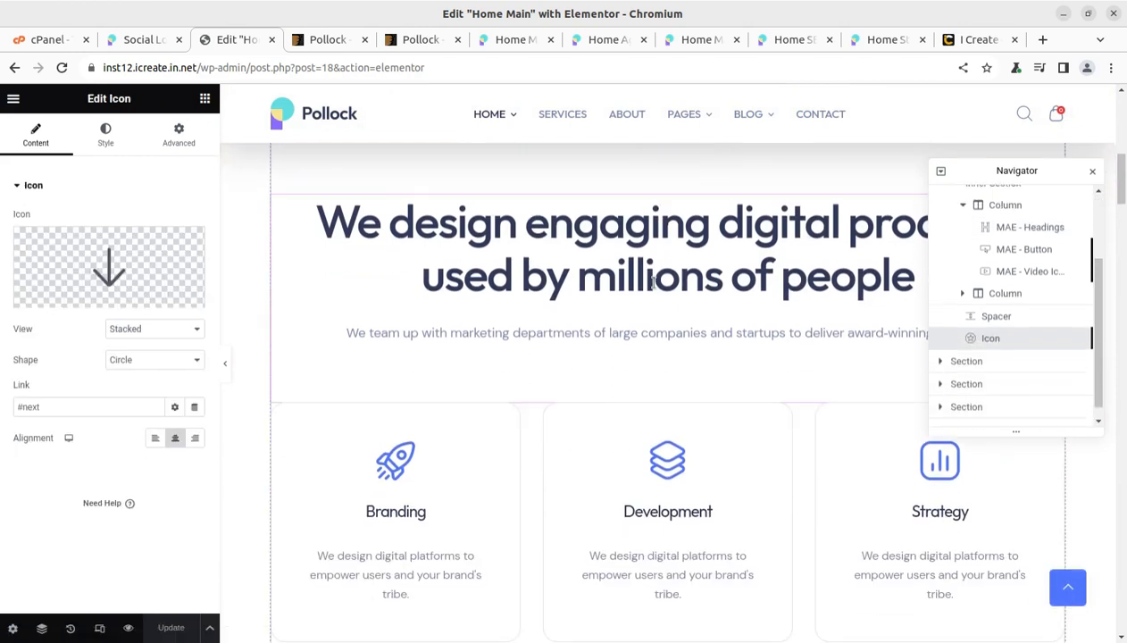
{"action": "left_click", "coordinate": [695, 299]}
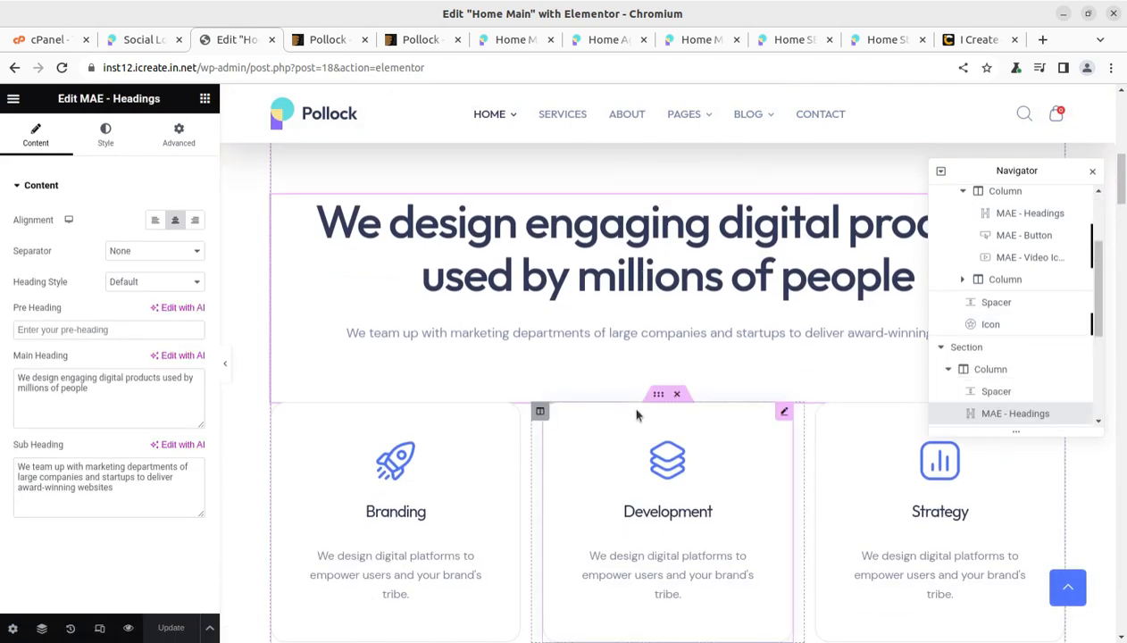
{"action": "scroll", "coordinate": [640, 393], "scroll_direction": "down", "scroll_amount": 3}
{"action": "left_click", "coordinate": [648, 375]}
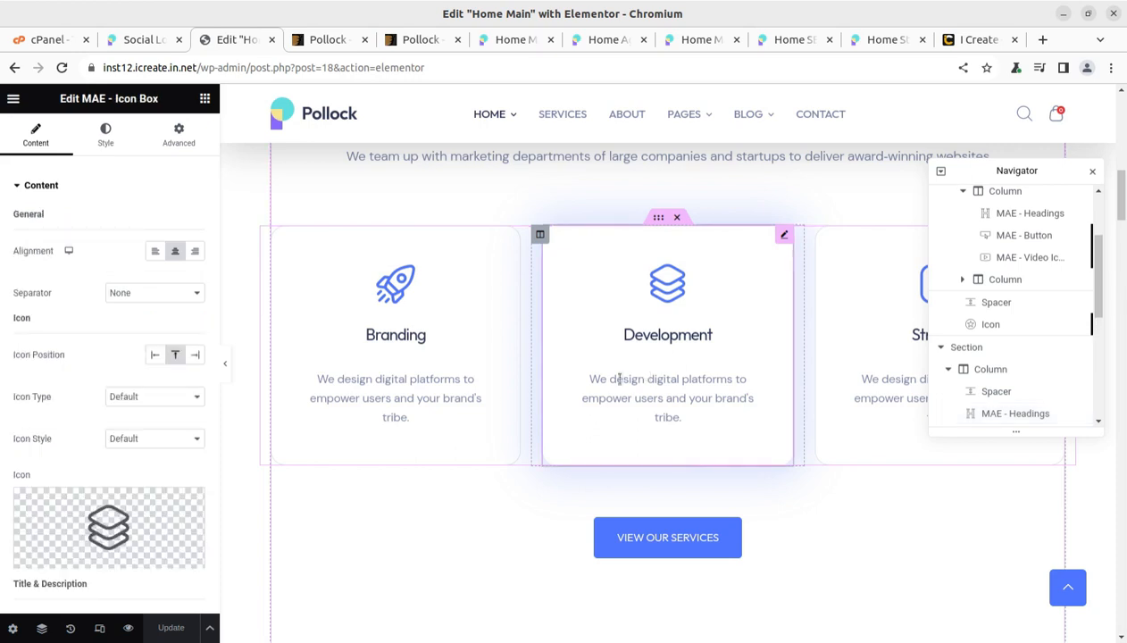
{"action": "left_click", "coordinate": [427, 393]}
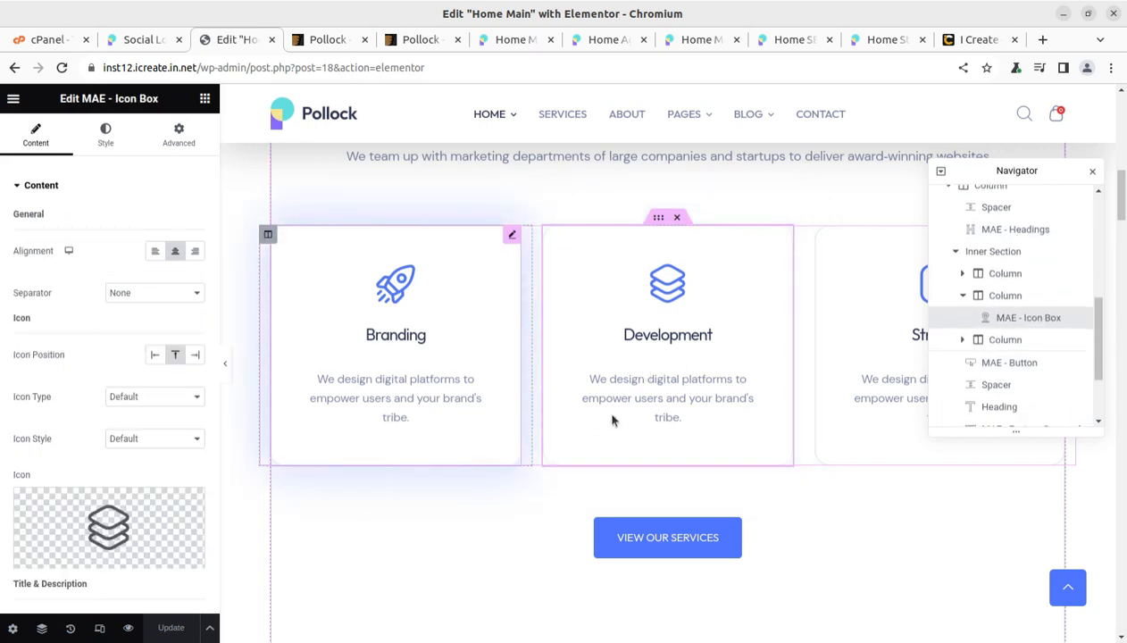
Step: Inspect the settings of the partner logo carousel and the "Digital products that people love to use" heading
{"action": "scroll", "coordinate": [846, 398], "scroll_direction": "down", "scroll_amount": 5}
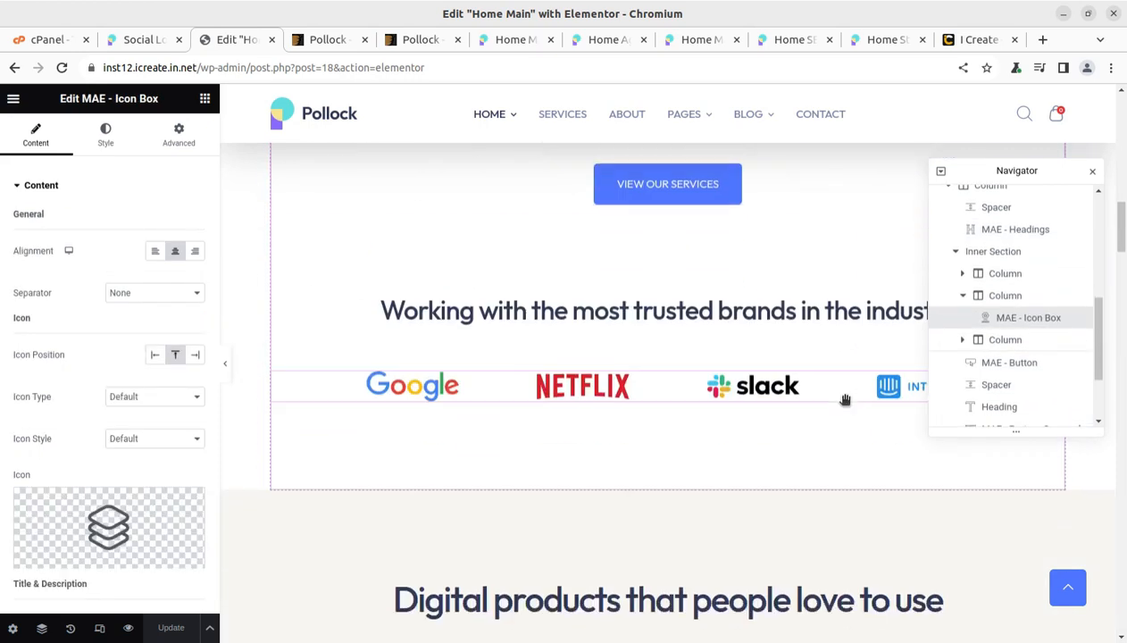
{"action": "left_click", "coordinate": [599, 394]}
{"action": "scroll", "coordinate": [603, 593], "scroll_direction": "down", "scroll_amount": 3}
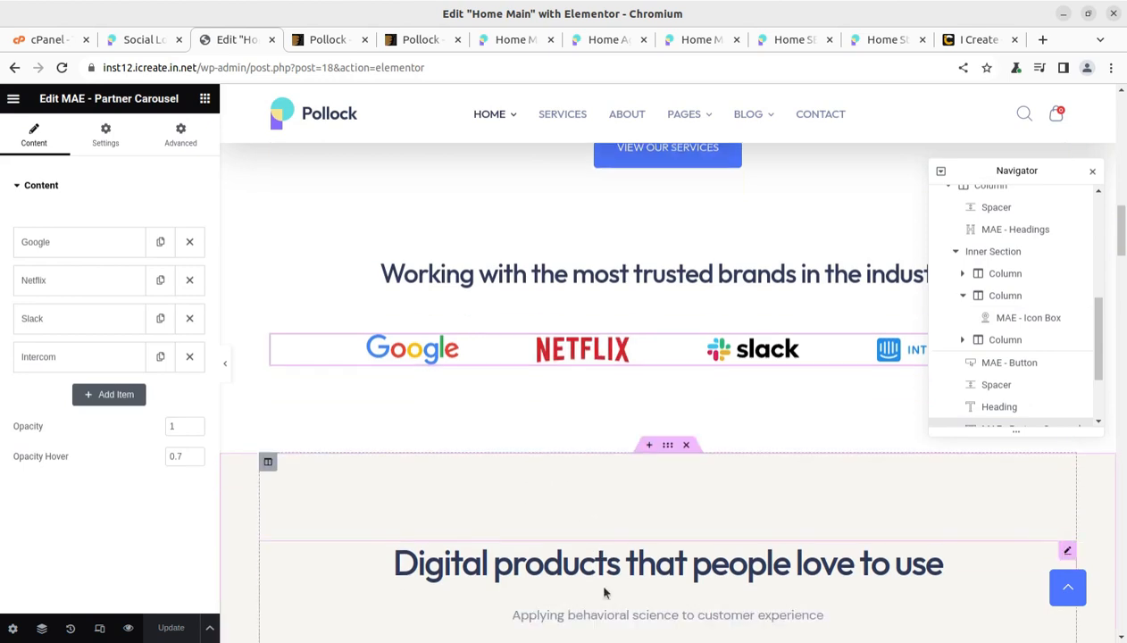
{"action": "left_click", "coordinate": [605, 390]}
Step: Inspect the icon boxes in the Web3 Experience Design section and look over the section about world-class products
{"action": "scroll", "coordinate": [732, 547], "scroll_direction": "down", "scroll_amount": 4}
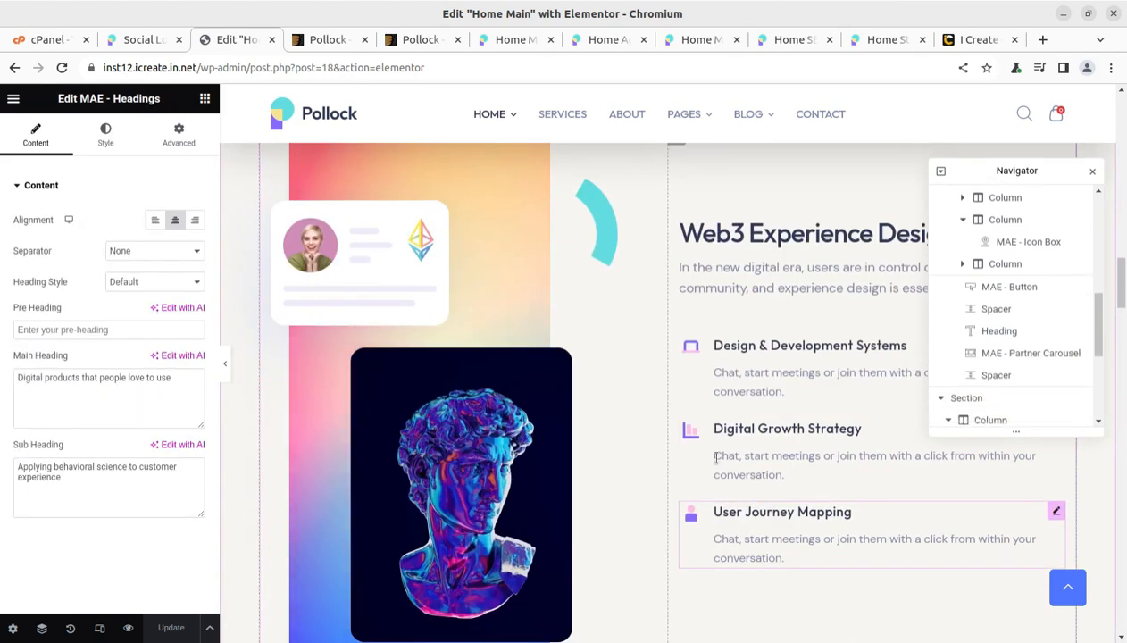
{"action": "left_click", "coordinate": [749, 390]}
{"action": "left_click", "coordinate": [752, 460]}
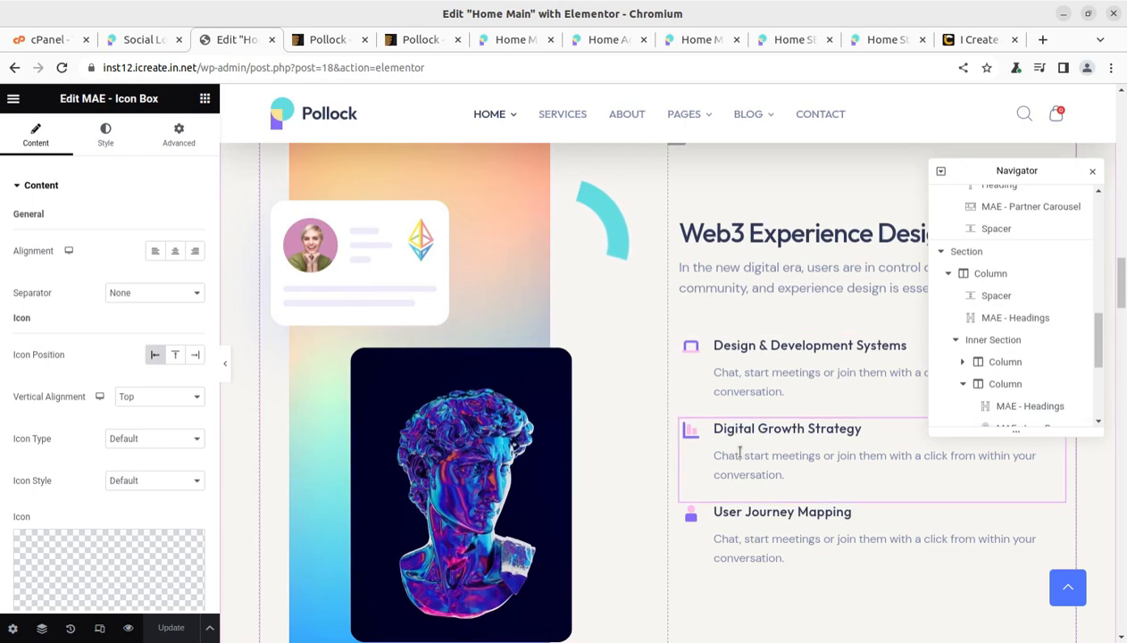
{"action": "left_click", "coordinate": [760, 534]}
{"action": "scroll", "coordinate": [483, 460], "scroll_direction": "down", "scroll_amount": 1}
{"action": "scroll", "coordinate": [482, 460], "scroll_direction": "down", "scroll_amount": 7}
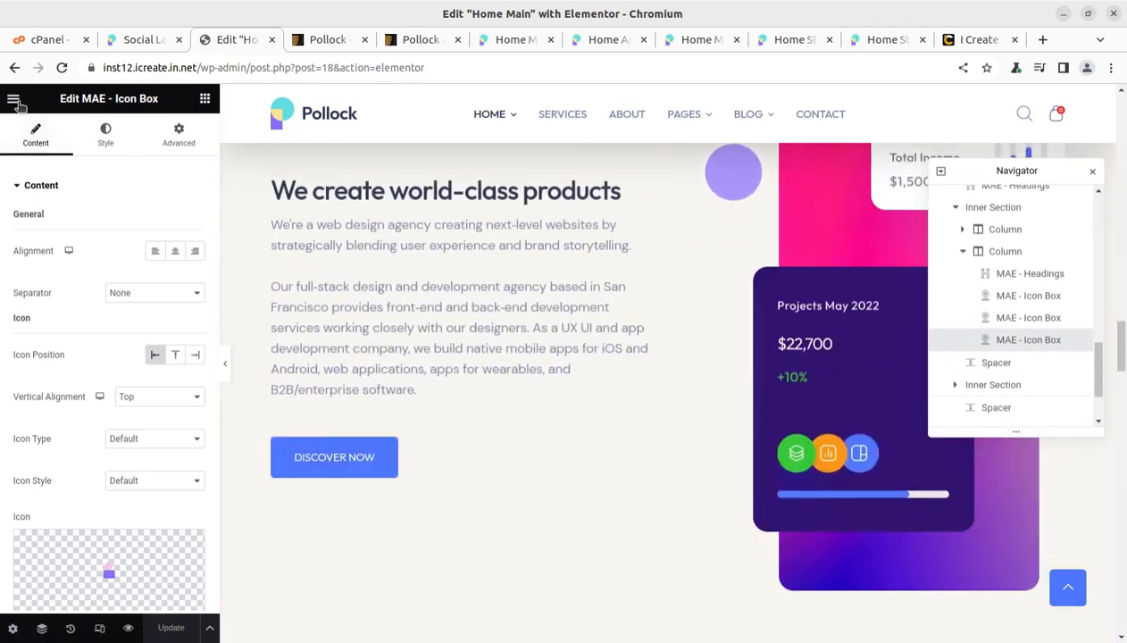
{"action": "scroll", "coordinate": [424, 280], "scroll_direction": "up", "scroll_amount": 8}
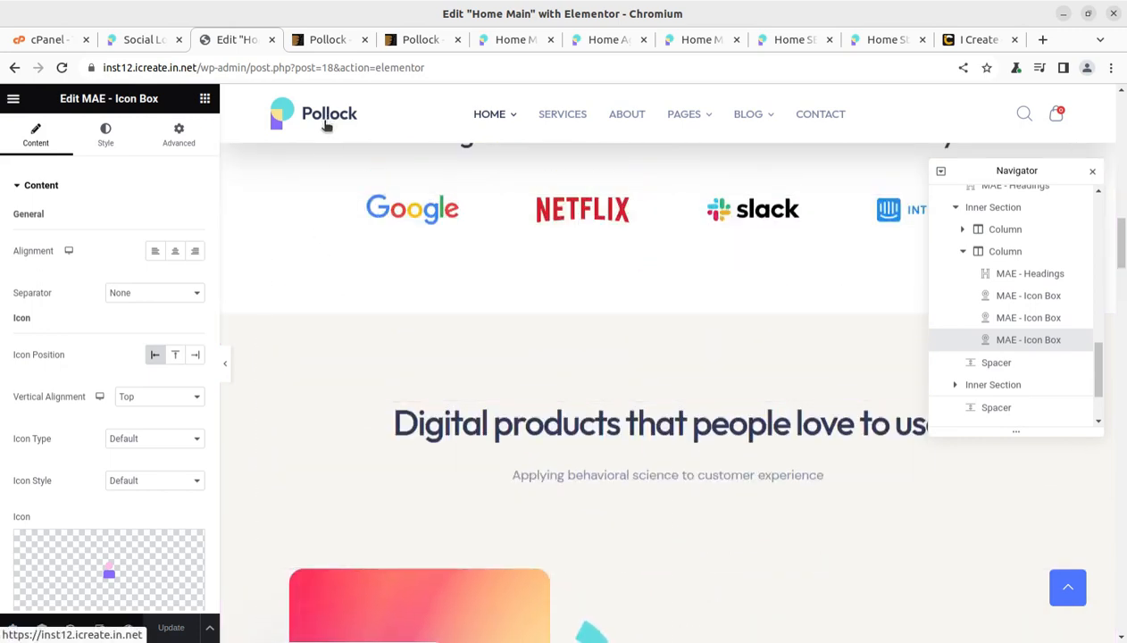
Step: Check the Pollock item page on ThemeForest and the i-Create website, and return to the Elementor editor
{"action": "left_click", "coordinate": [321, 45]}
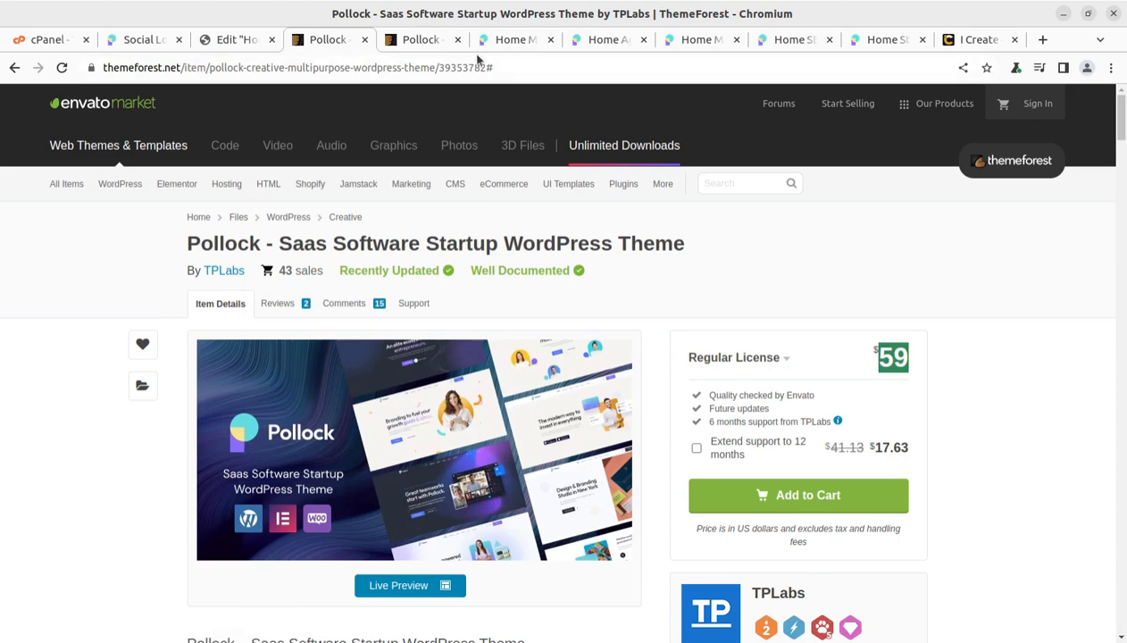
{"action": "left_click", "coordinate": [965, 45]}
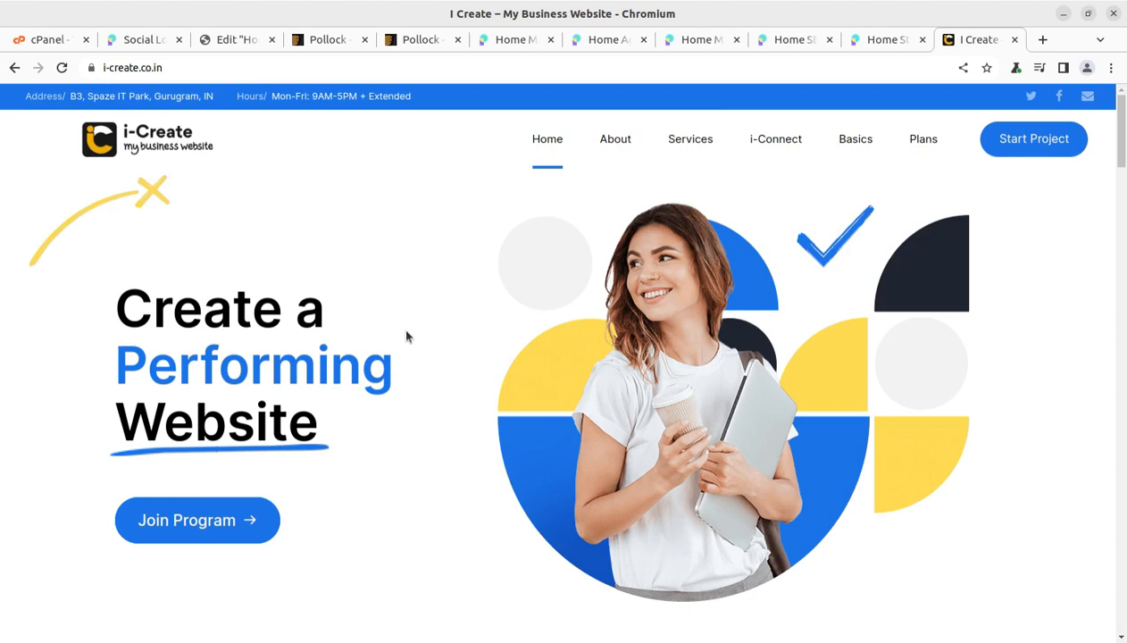
{"action": "left_click", "coordinate": [238, 41]}
Step: Leave the Elementor editor for the live home page at inst12.icreate.in.net and look over its hero section
{"action": "left_click", "coordinate": [12, 100]}
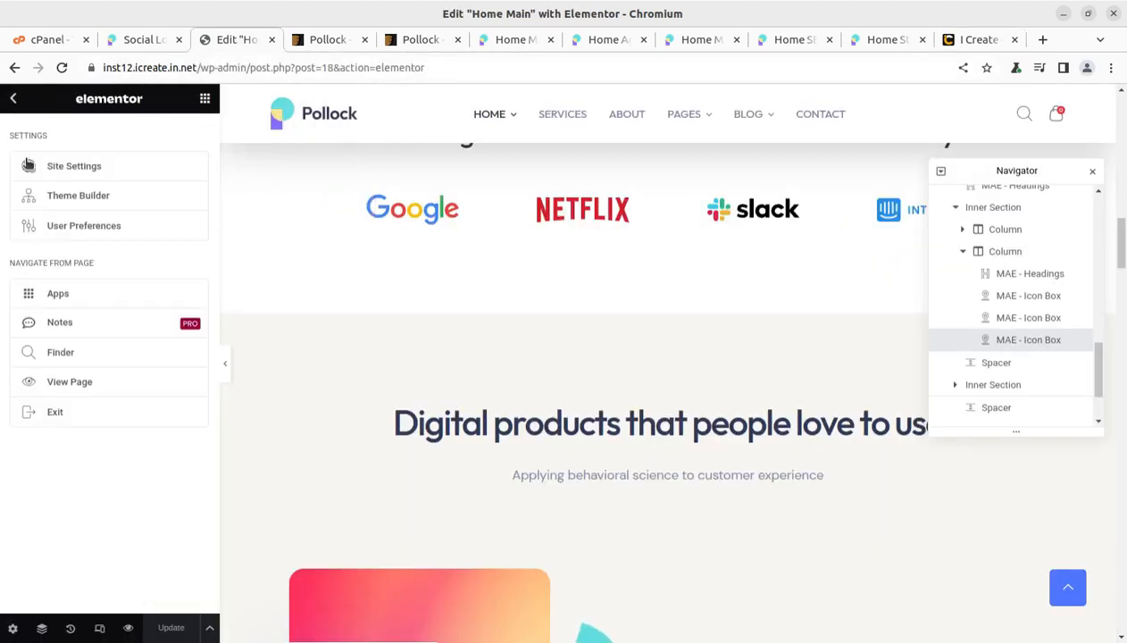
{"action": "left_click", "coordinate": [198, 67]}
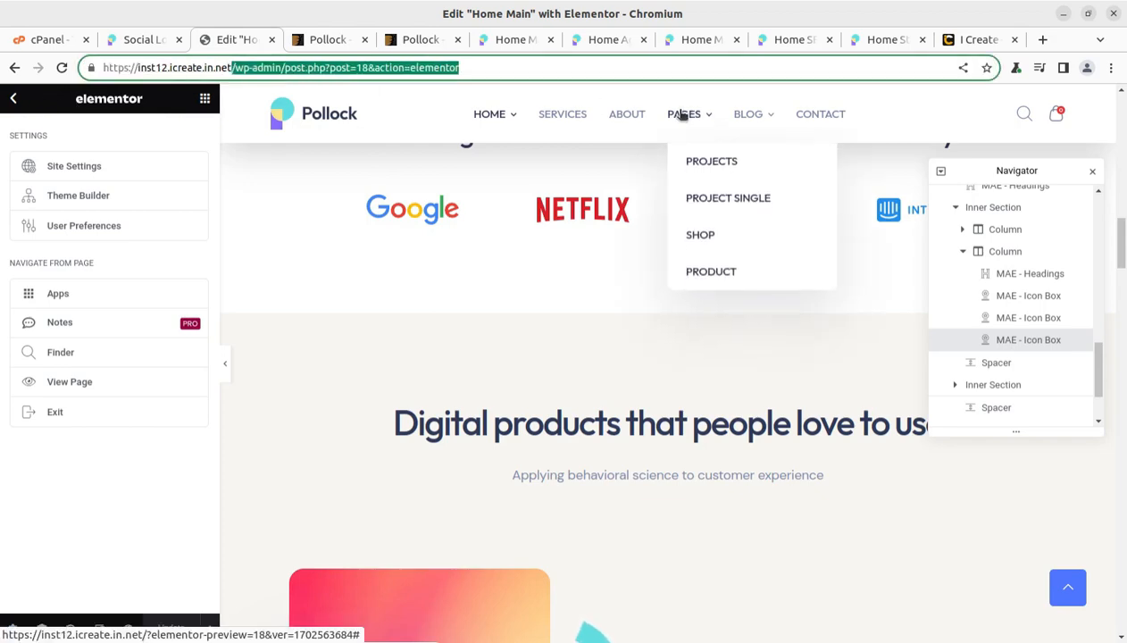
{"action": "key", "text": "BackSpace"}
{"action": "key", "text": "Return"}
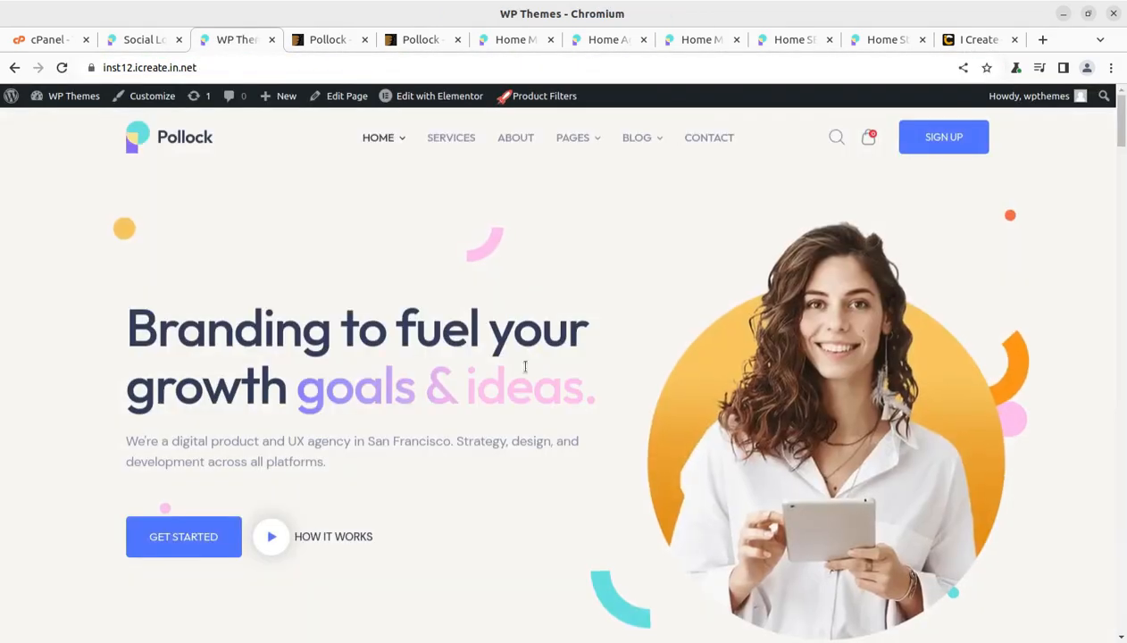
{"action": "scroll", "coordinate": [970, 344], "scroll_direction": "down", "scroll_amount": 3}
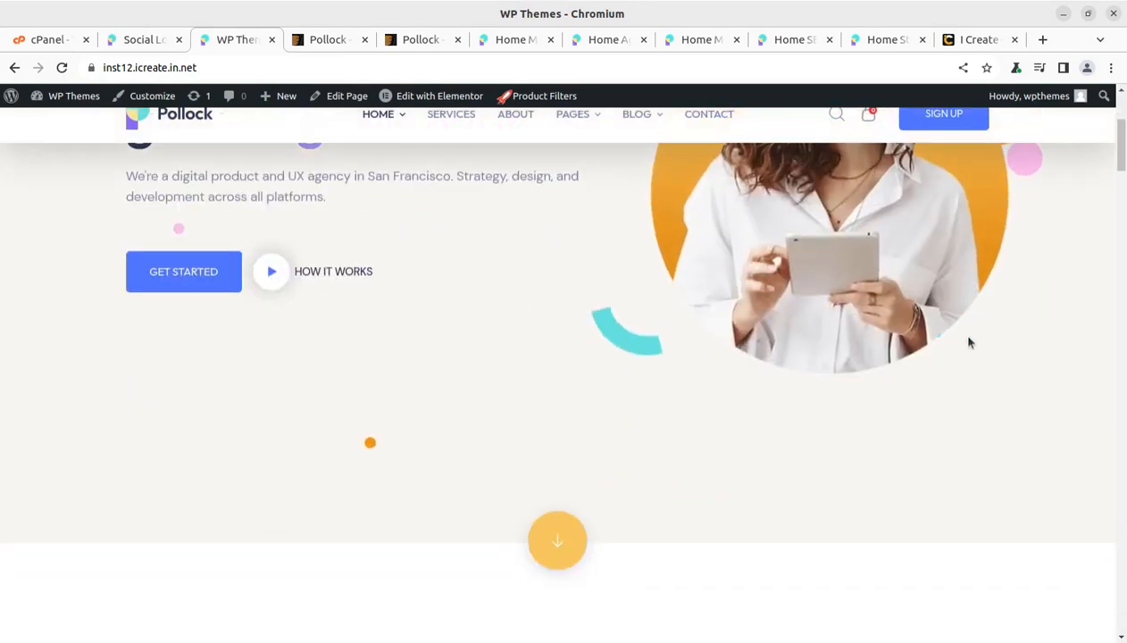
{"action": "scroll", "coordinate": [970, 343], "scroll_direction": "up", "scroll_amount": 3}
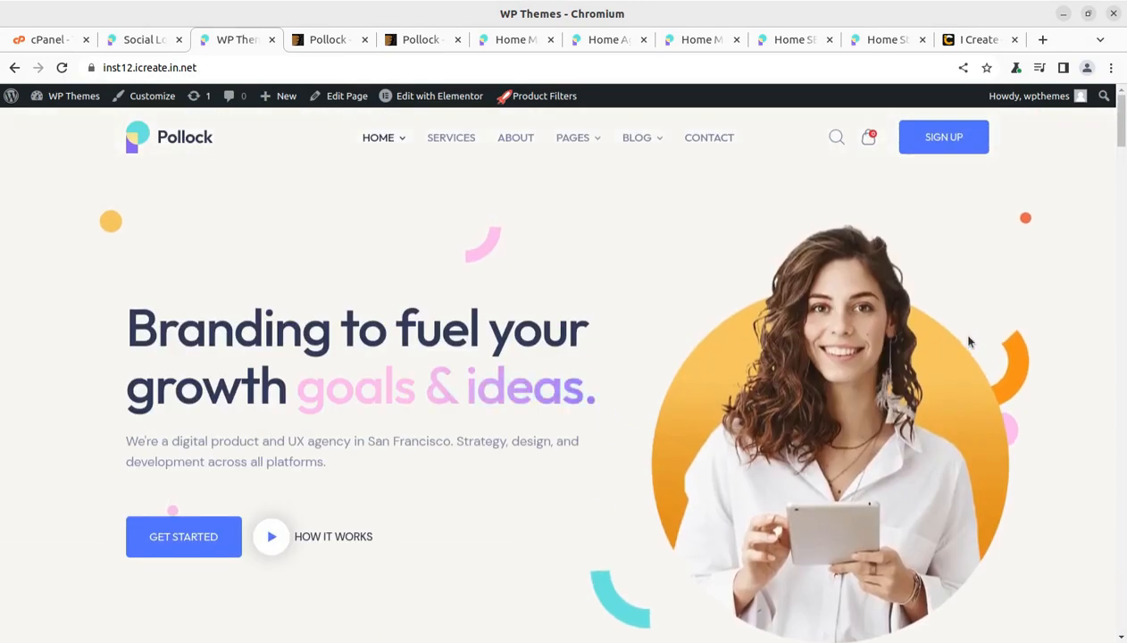